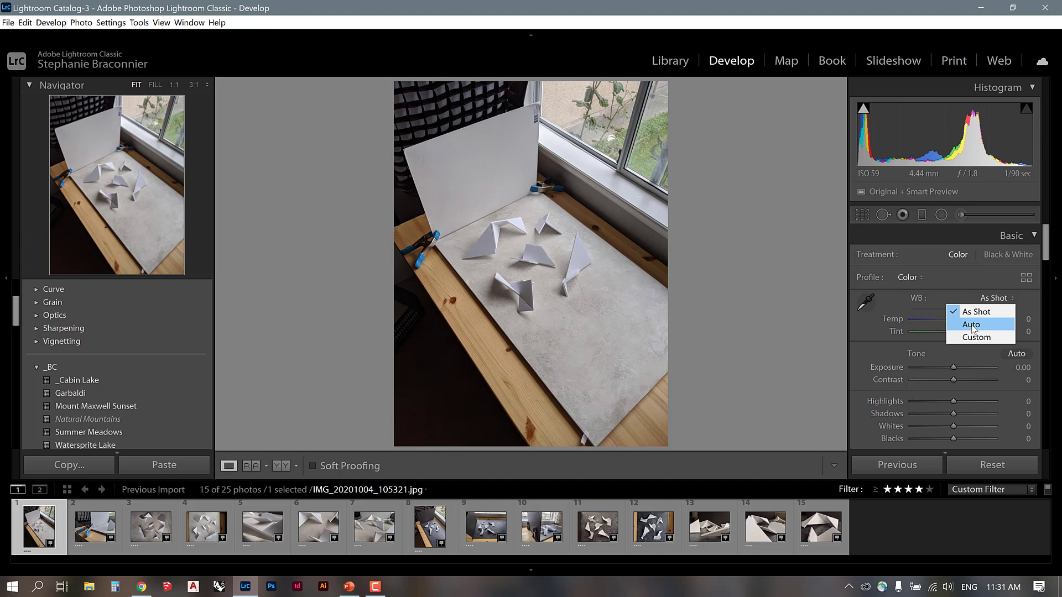
Step: Set the photo's white balance to Auto, comparing it with a custom setting of Temp −8 and Tint −5 before returning to Auto
left_click(972, 325)
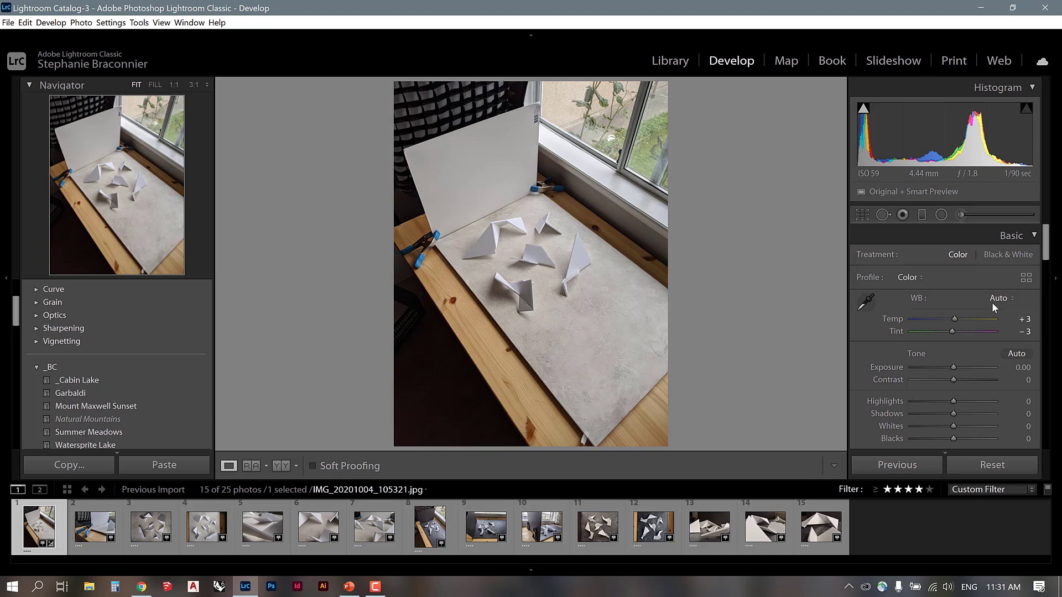
mouse_move(1021, 319)
left_mouse_down()
mouse_move(1015, 330)
mouse_move(1028, 319)
mouse_move(1017, 319)
left_mouse_up()
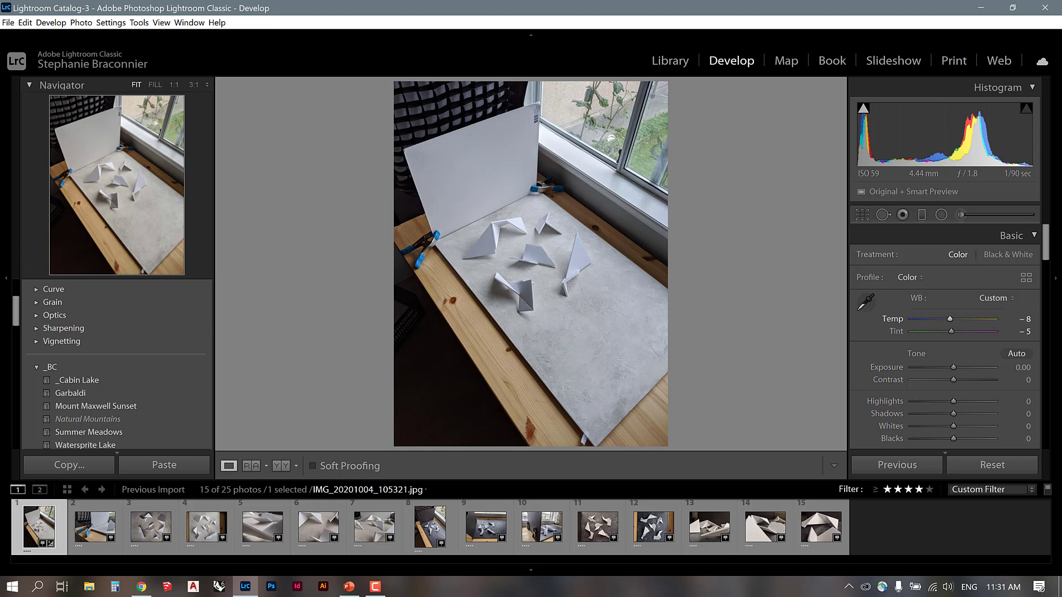
left_click(996, 298)
left_click(976, 325)
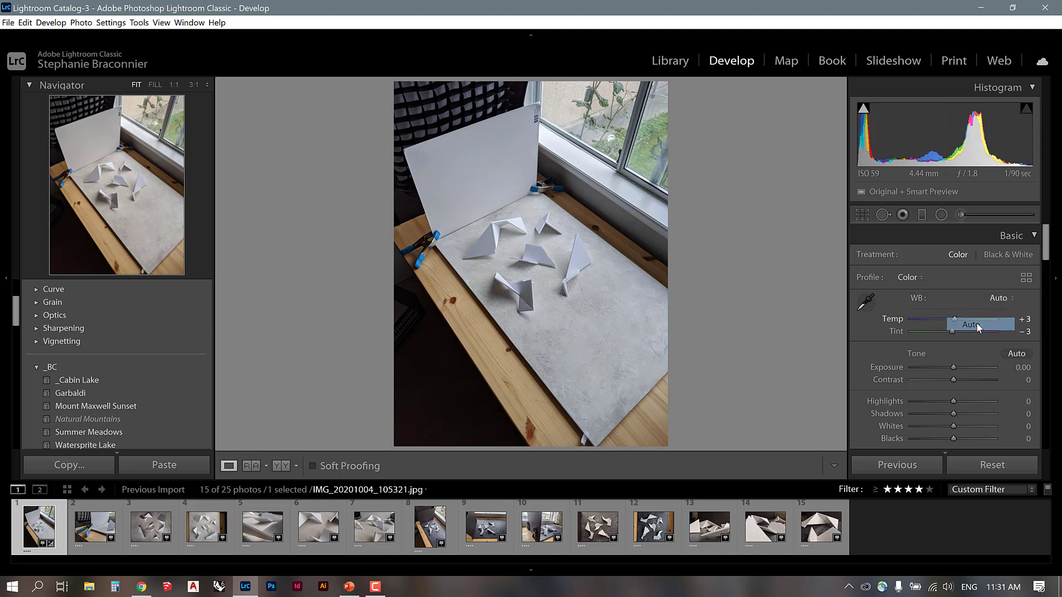
Step: Sample a neutral tone on the white backdrop board with the white balance selector, compare it with Auto, and restore Auto
left_click(864, 301)
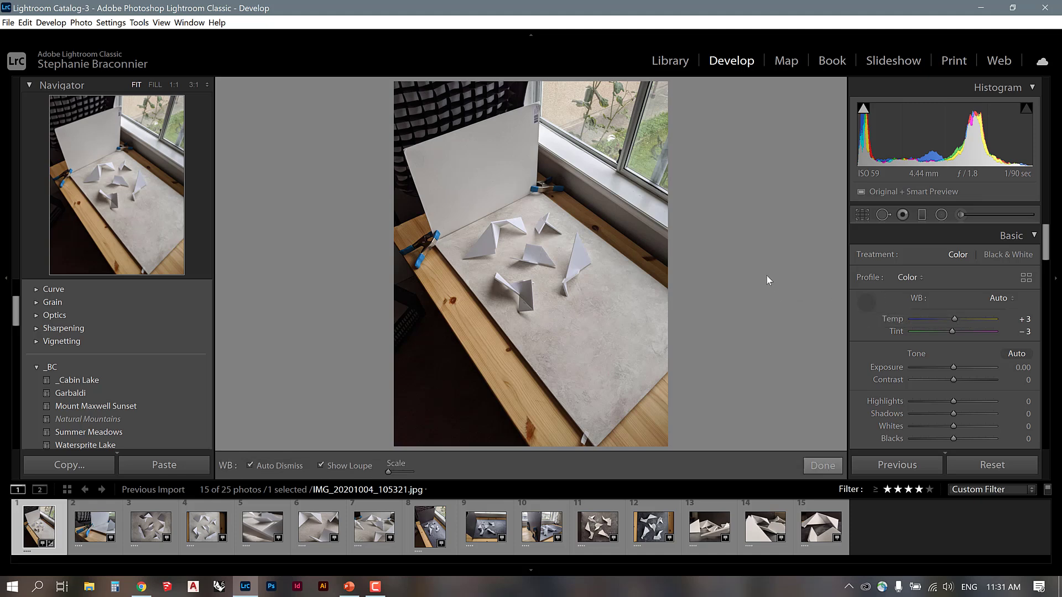
left_click(495, 198)
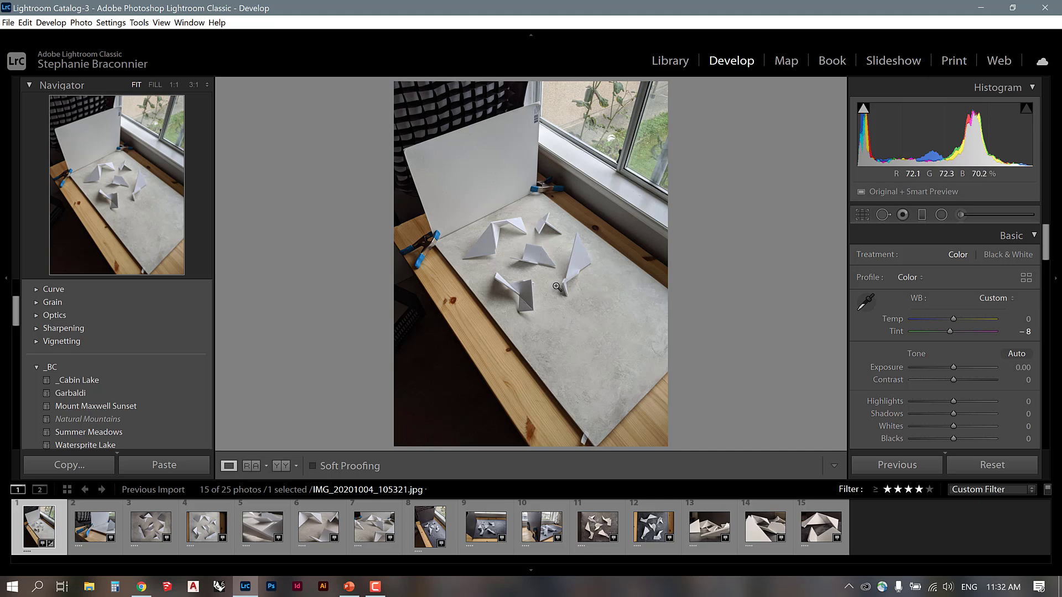
left_click(1010, 300)
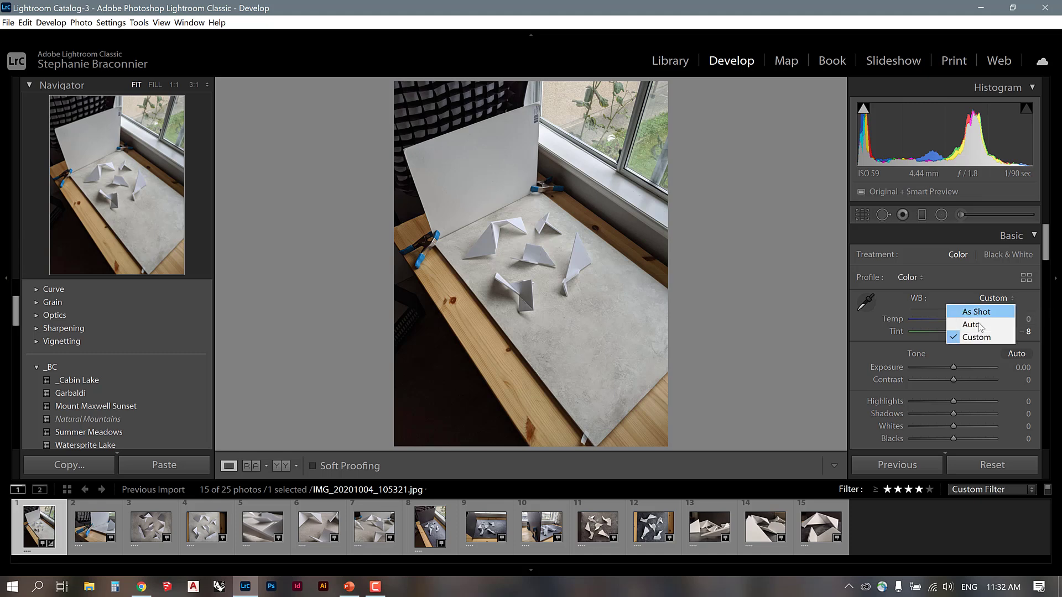
left_click(977, 323)
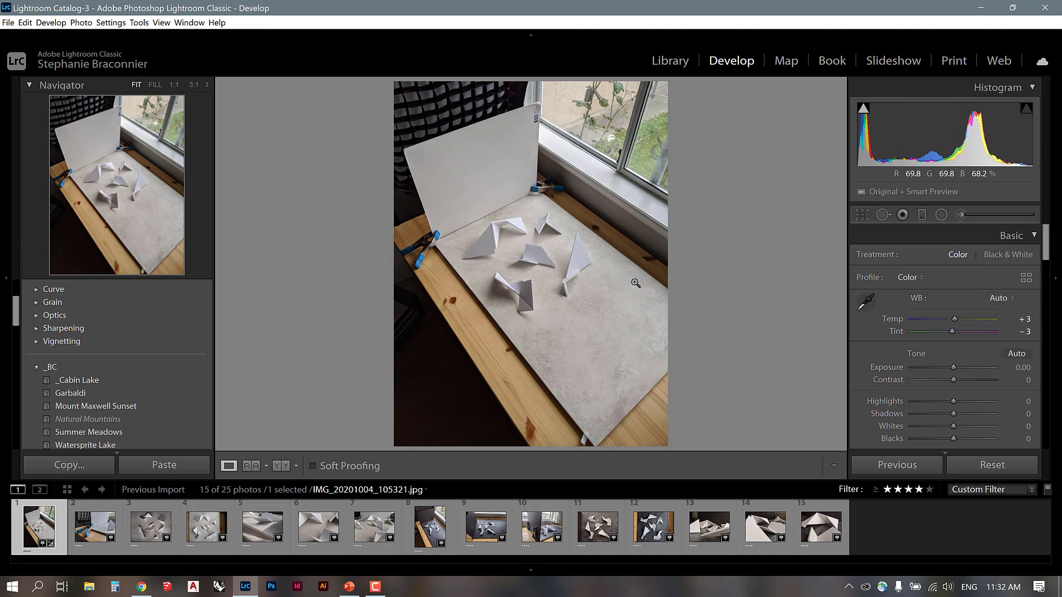
key("ctrl+z")
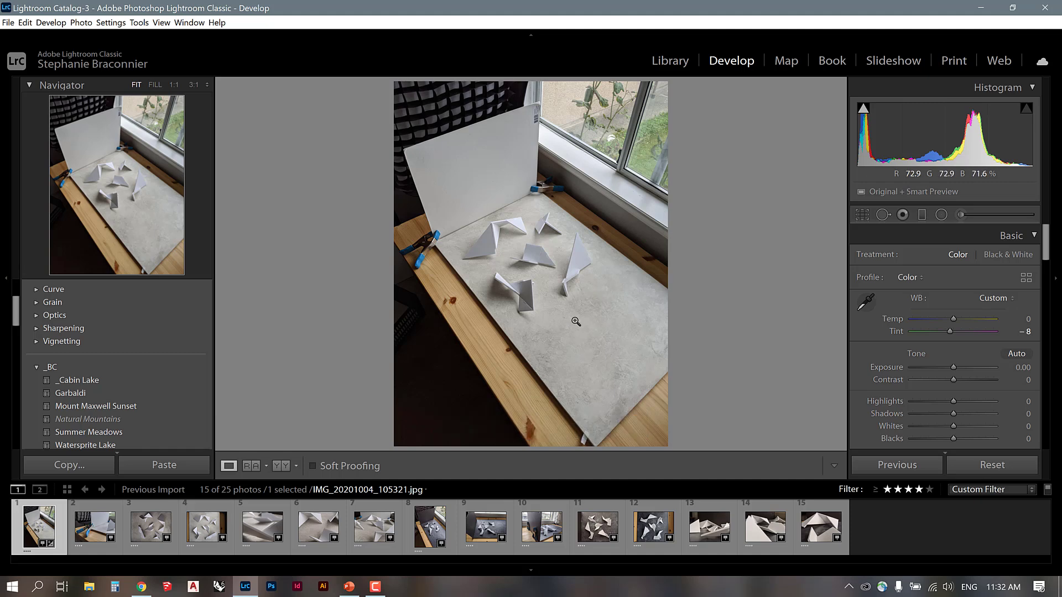
left_click(995, 298)
left_click(981, 321)
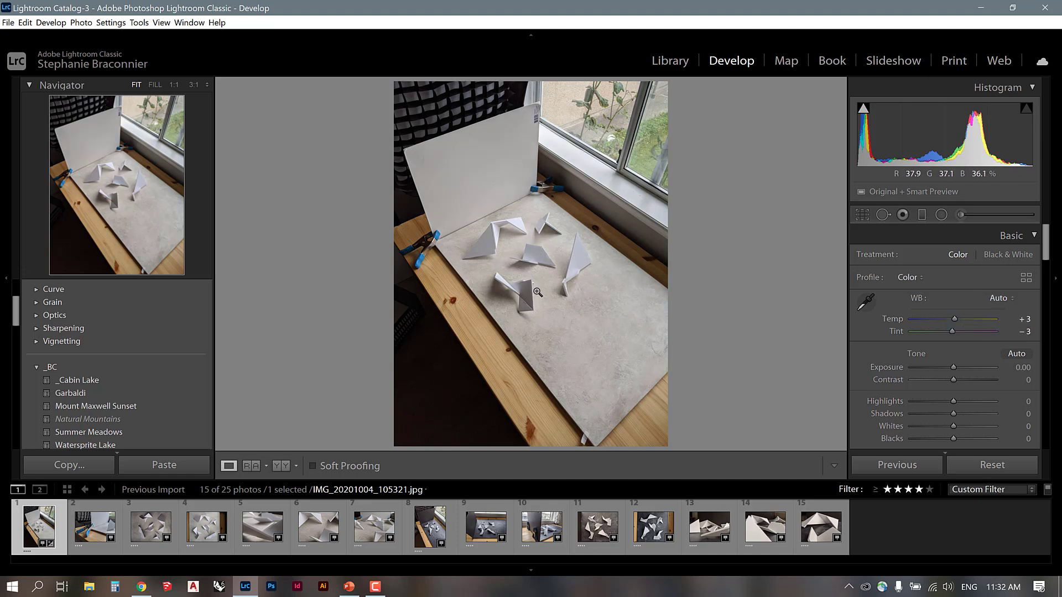
Step: Apply Auto tone to the photo and raise Exposure to +1.00
left_click(1014, 354)
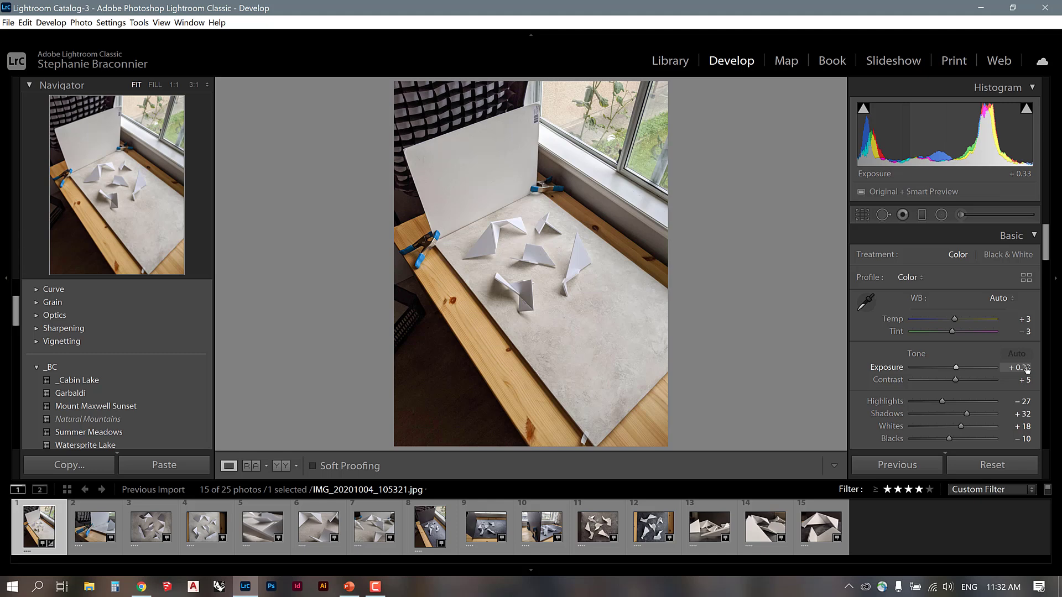
left_click(1022, 367)
type("1")
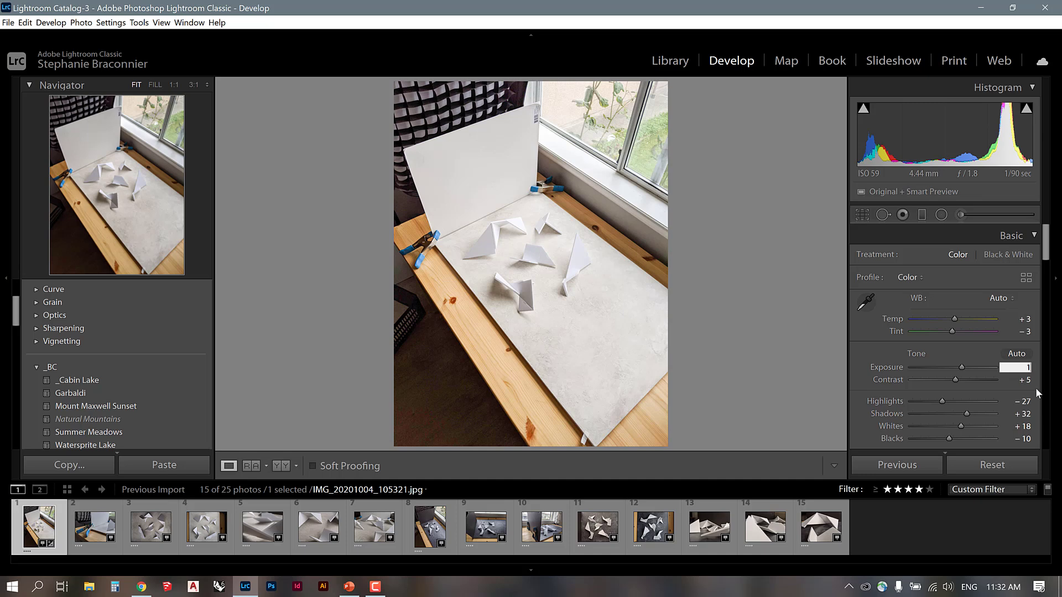
key("Tab")
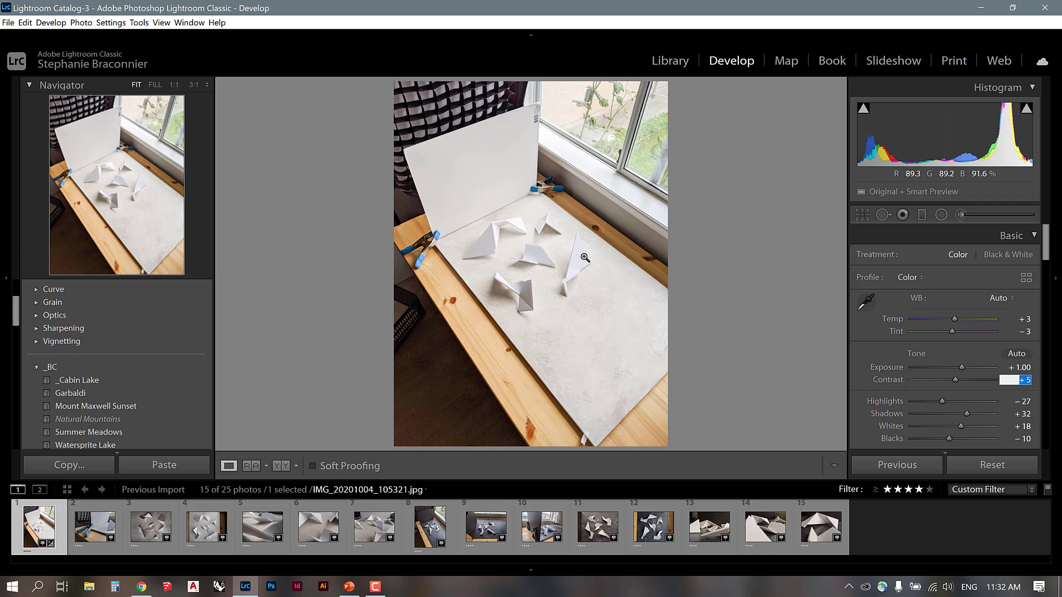
Step: Try Exposure values of 0, 0.30, 0.60 and 0.90, and set Exposure to +0.33
left_click(1020, 366)
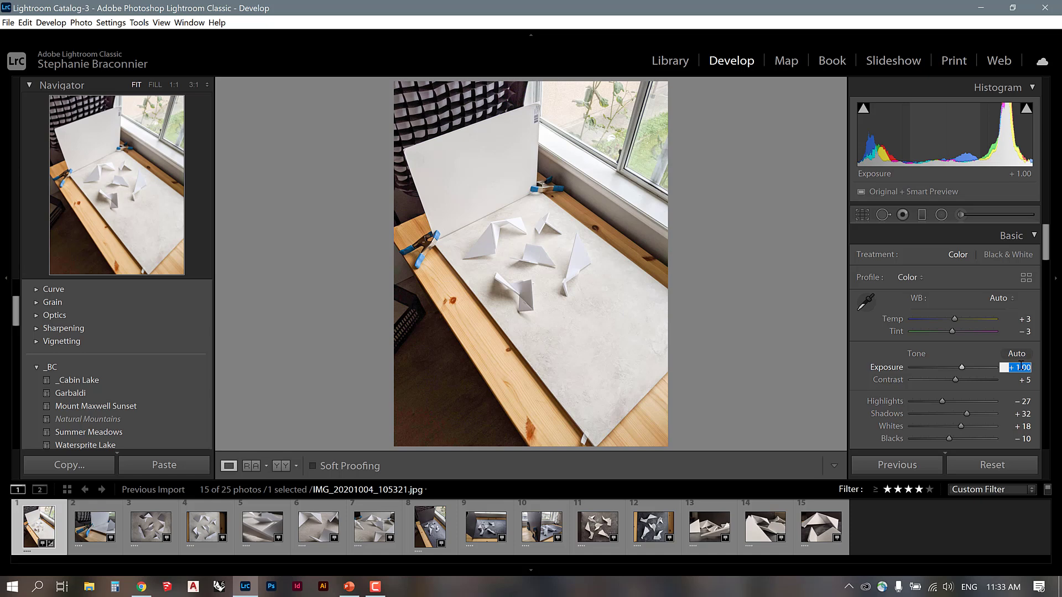
type("0")
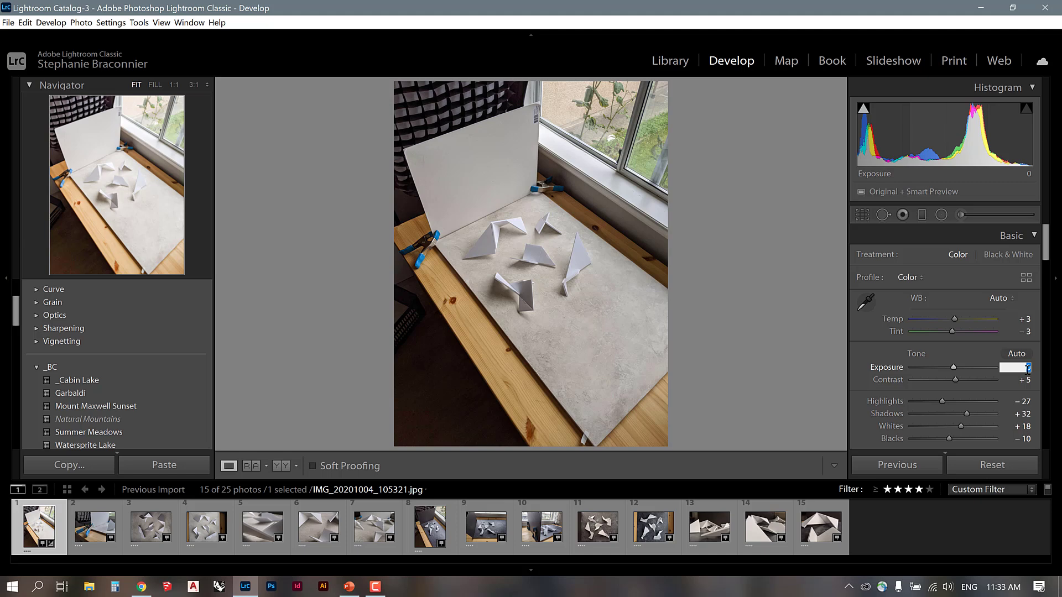
type(".3")
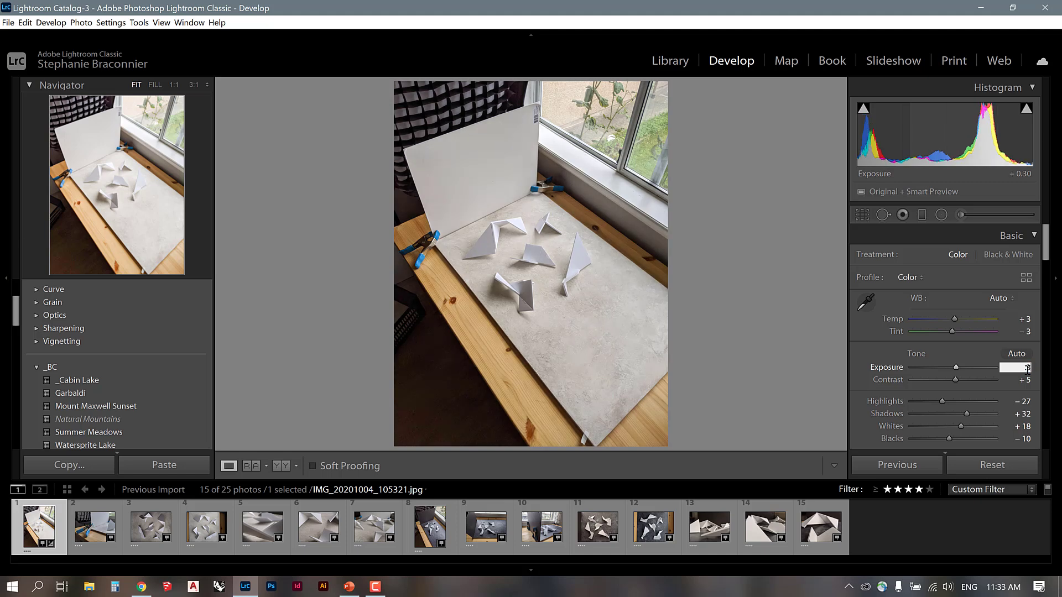
key("BackSpace")
type("6")
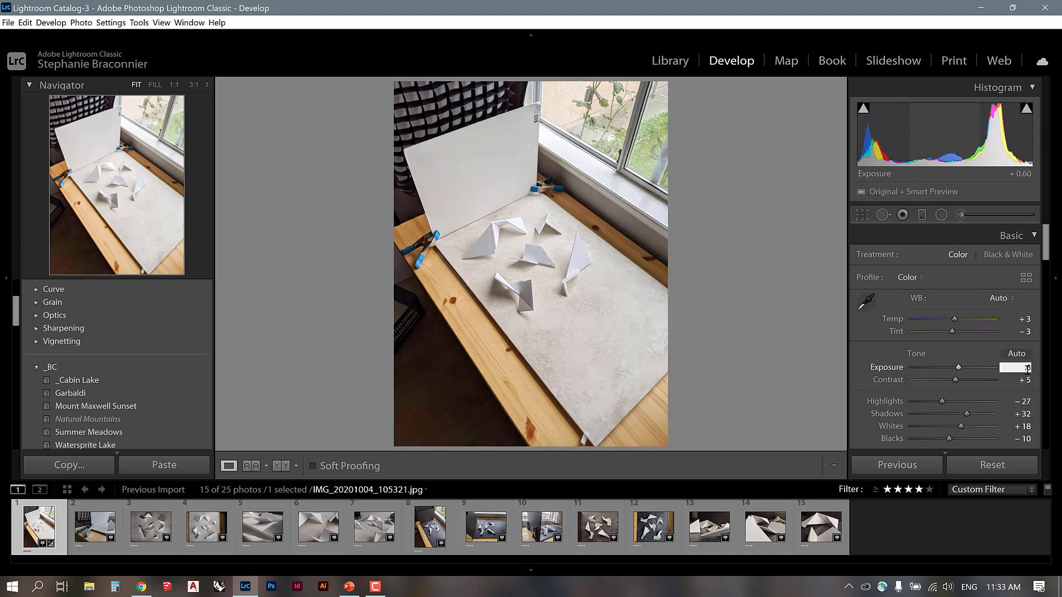
key("BackSpace")
type("9")
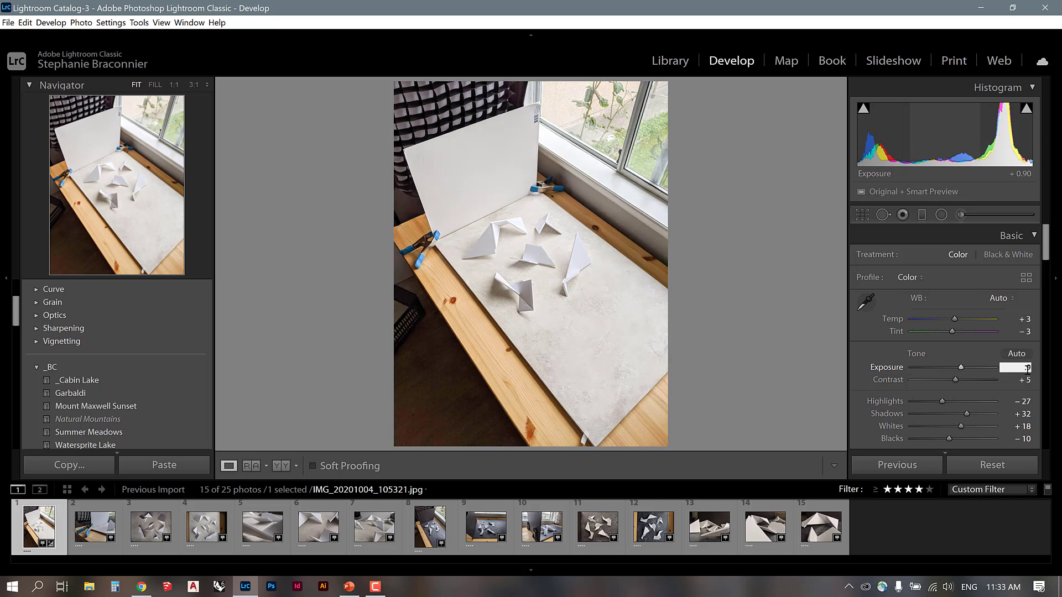
type(".33")
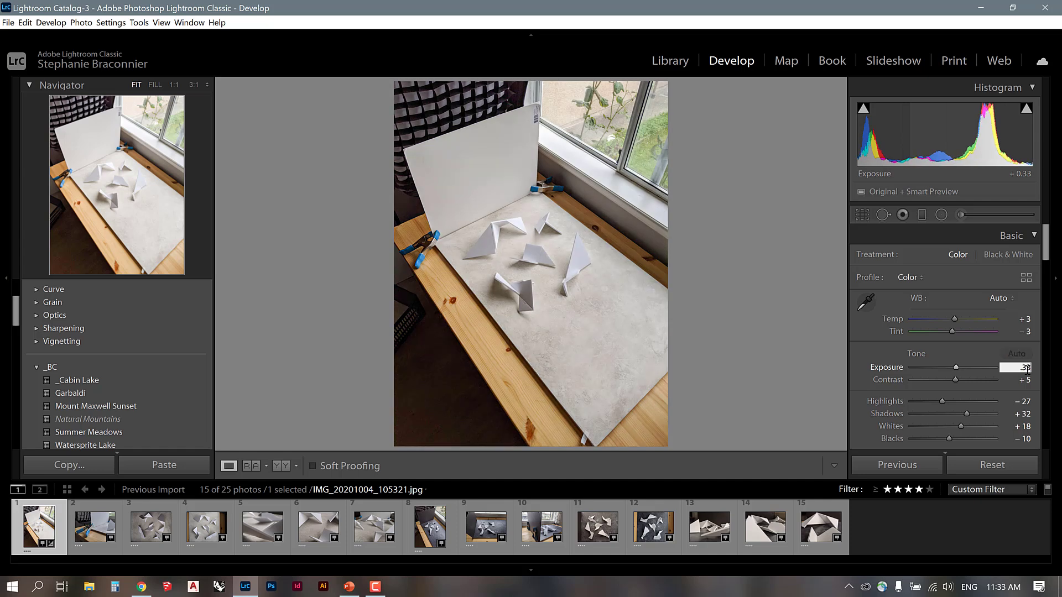
key("Return")
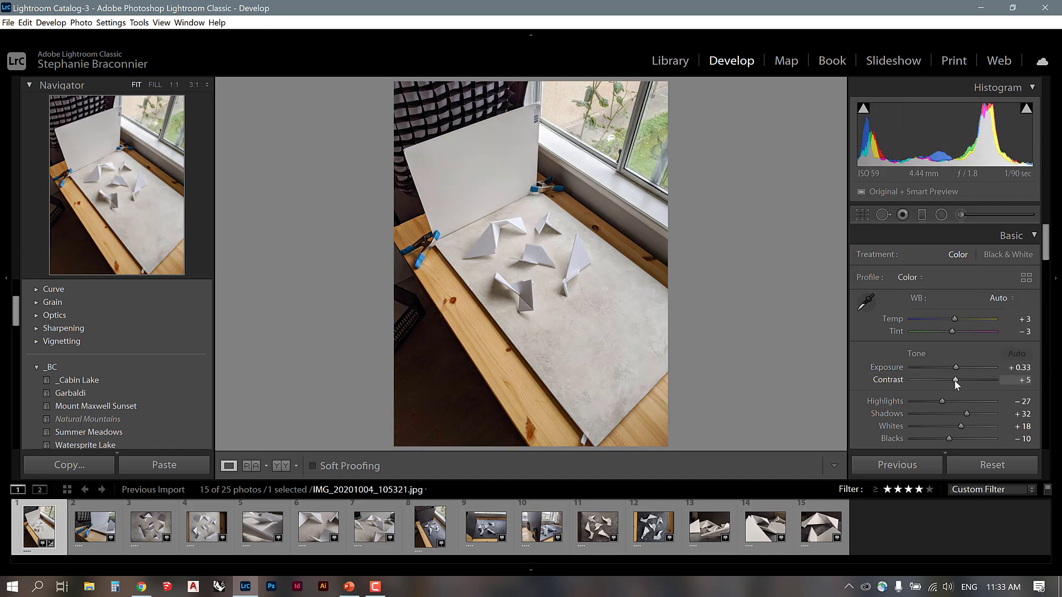
Step: Try Contrast at +47 and bring it back down to +4
mouse_move(956, 379)
left_mouse_down()
mouse_move(969, 379)
mouse_move(916, 380)
mouse_move(975, 386)
left_mouse_up()
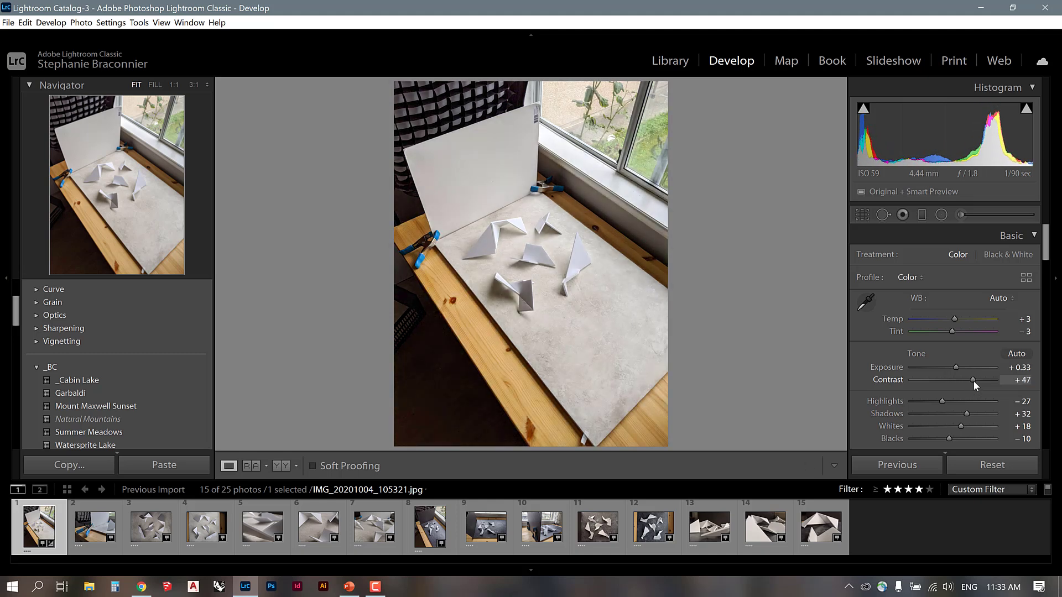
left_click_drag(974, 381, 954, 374)
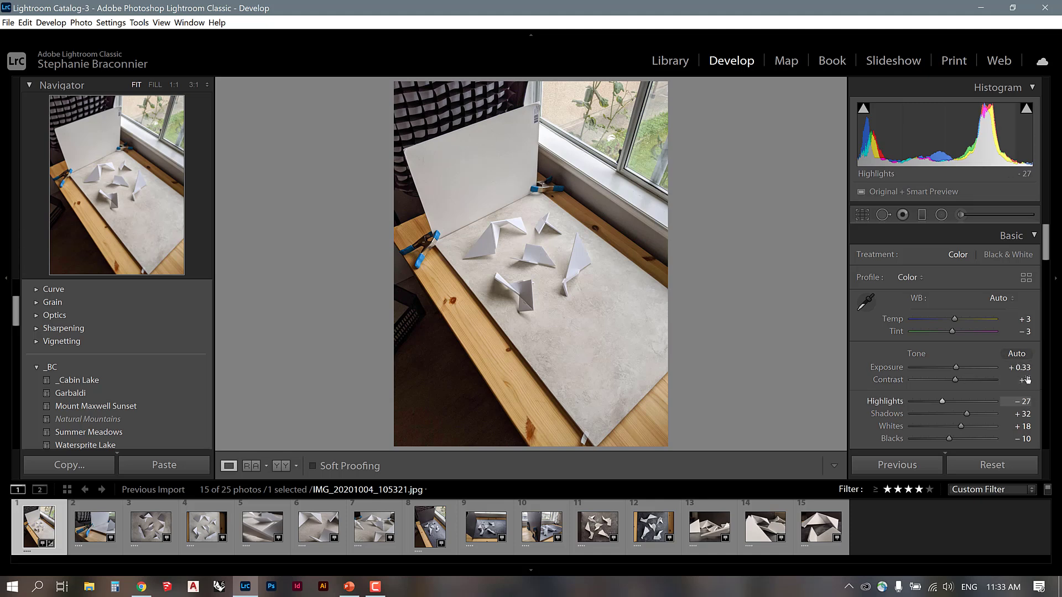
Step: Try Highlights at −75 and Shadows at about +89, and reset the tone sliders with Auto tone
scroll(943, 353, "down", 2)
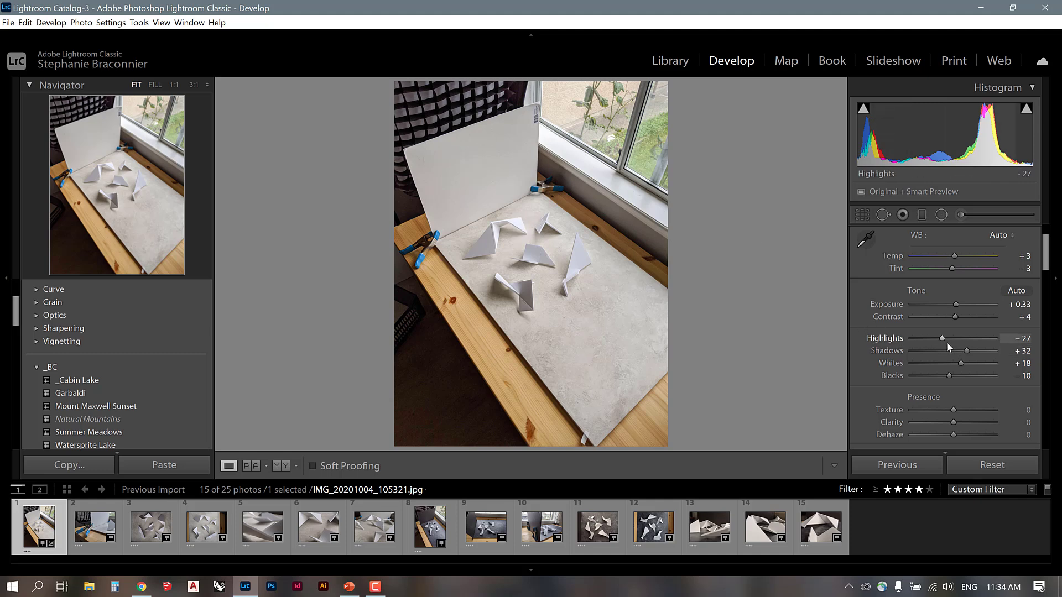
mouse_move(942, 337)
left_mouse_down()
mouse_move(914, 335)
mouse_move(927, 340)
left_mouse_up()
left_click_drag(937, 343, 922, 340)
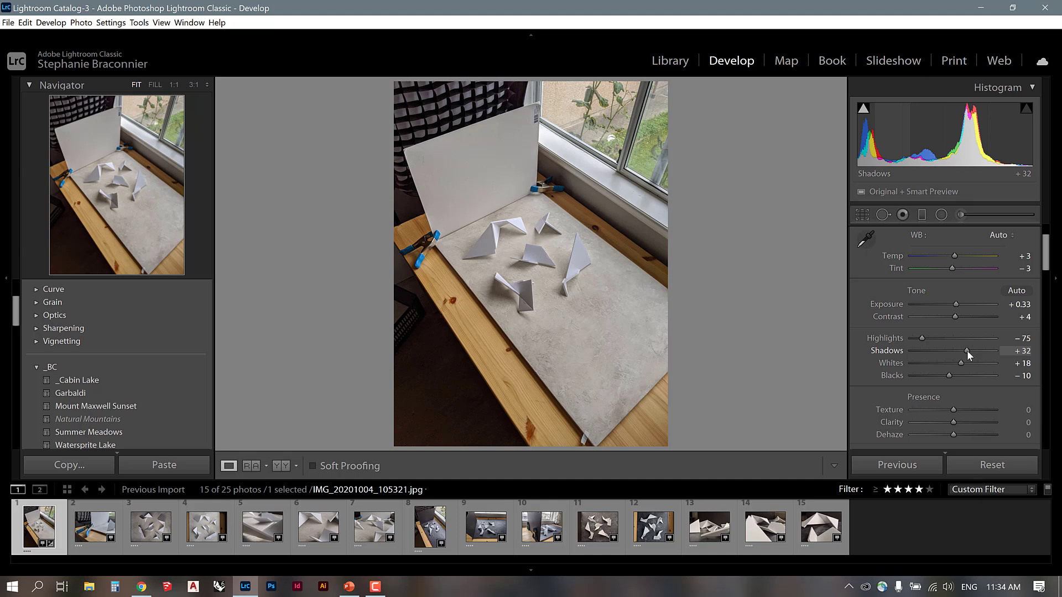
left_click_drag(966, 350, 990, 350)
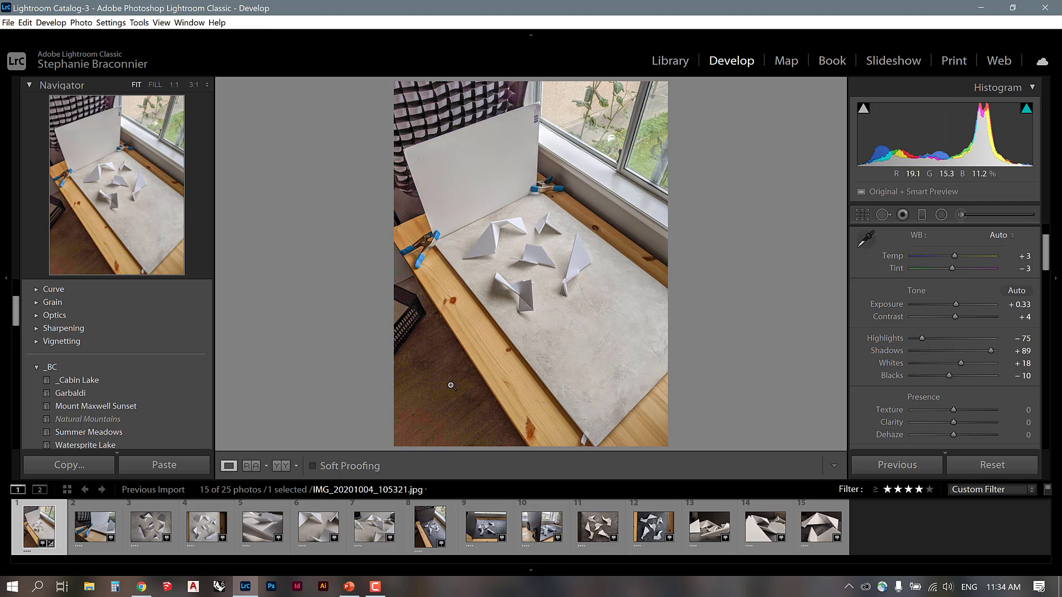
mouse_move(987, 347)
left_mouse_down()
mouse_move(969, 353)
mouse_move(982, 351)
left_mouse_up()
left_click(1018, 290)
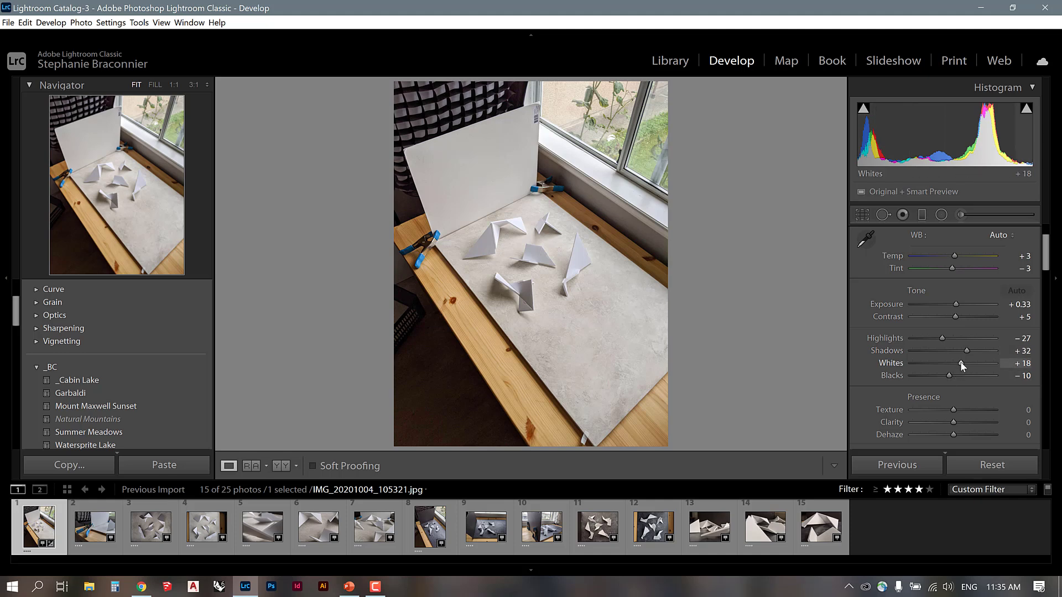
Step: Set Whites to +32 and Blacks to −11, and raise Clarity to +9
mouse_move(960, 364)
left_mouse_down()
mouse_move(989, 363)
mouse_move(915, 373)
mouse_move(950, 376)
left_mouse_up()
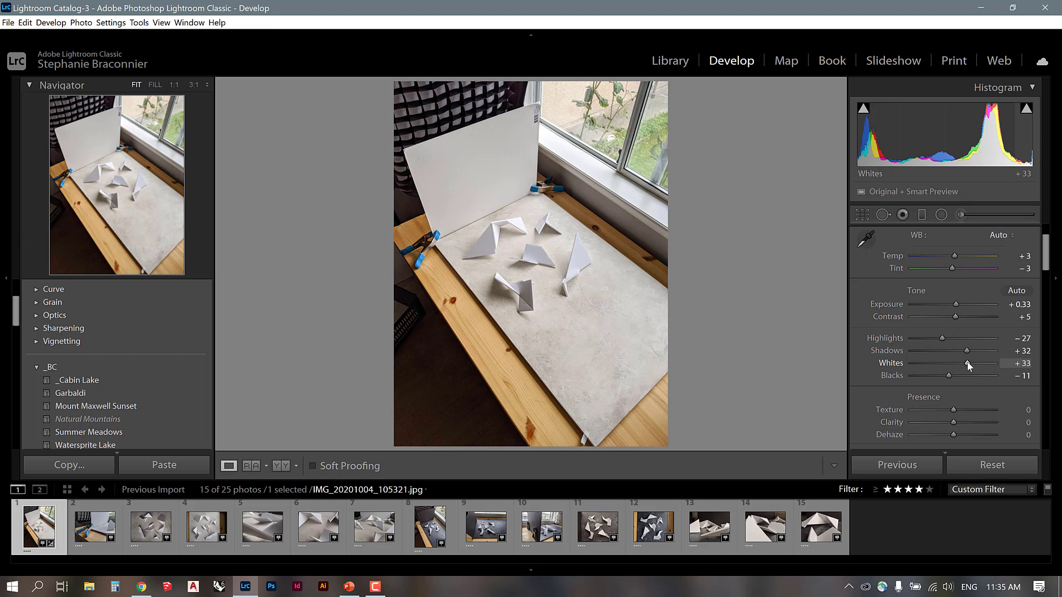
left_click_drag(967, 363, 966, 362)
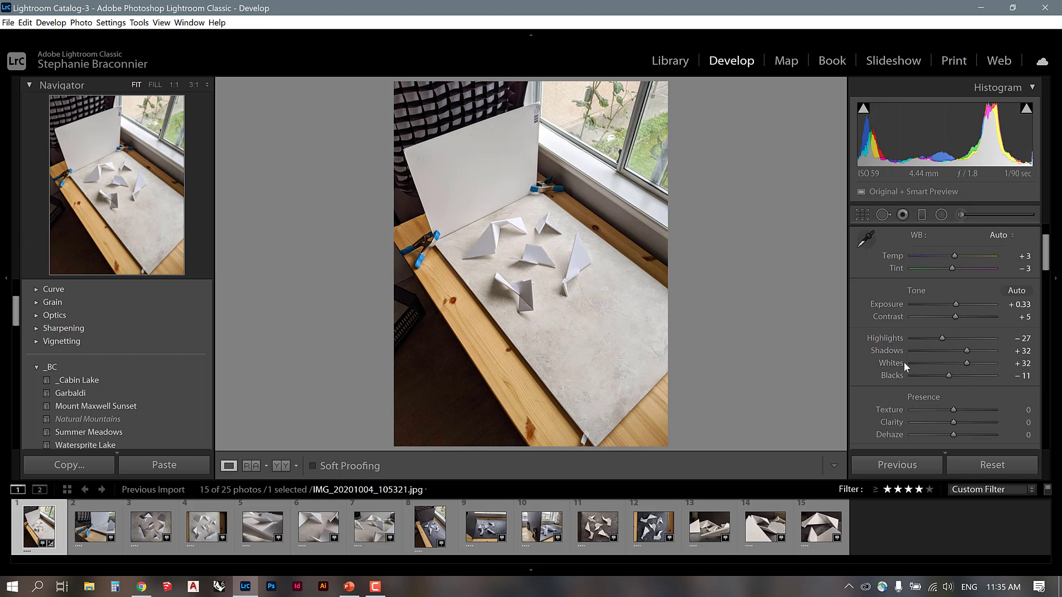
scroll(904, 363, "down", 2)
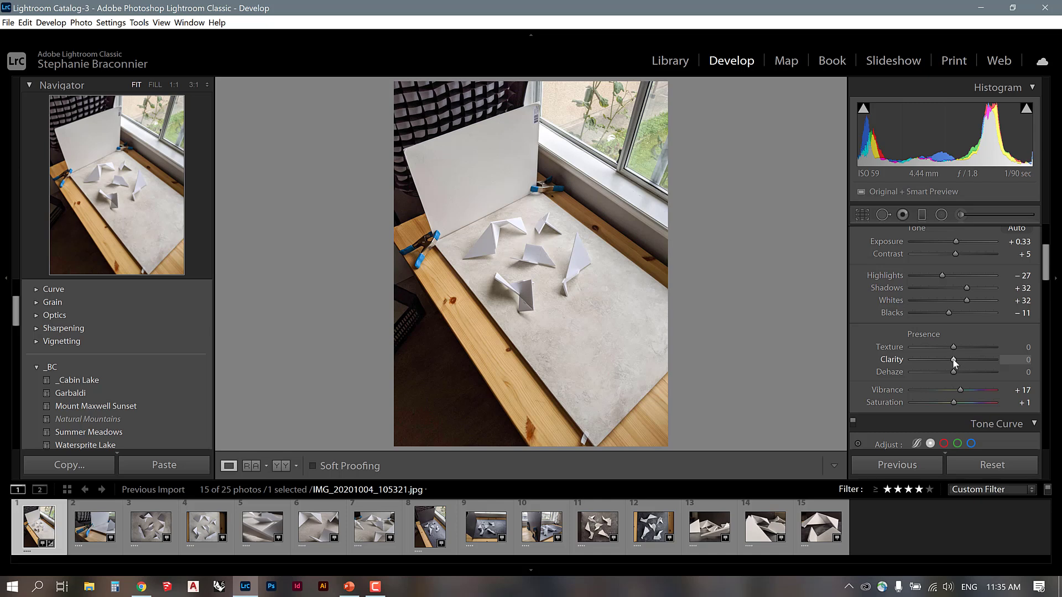
left_click_drag(952, 359, 957, 363)
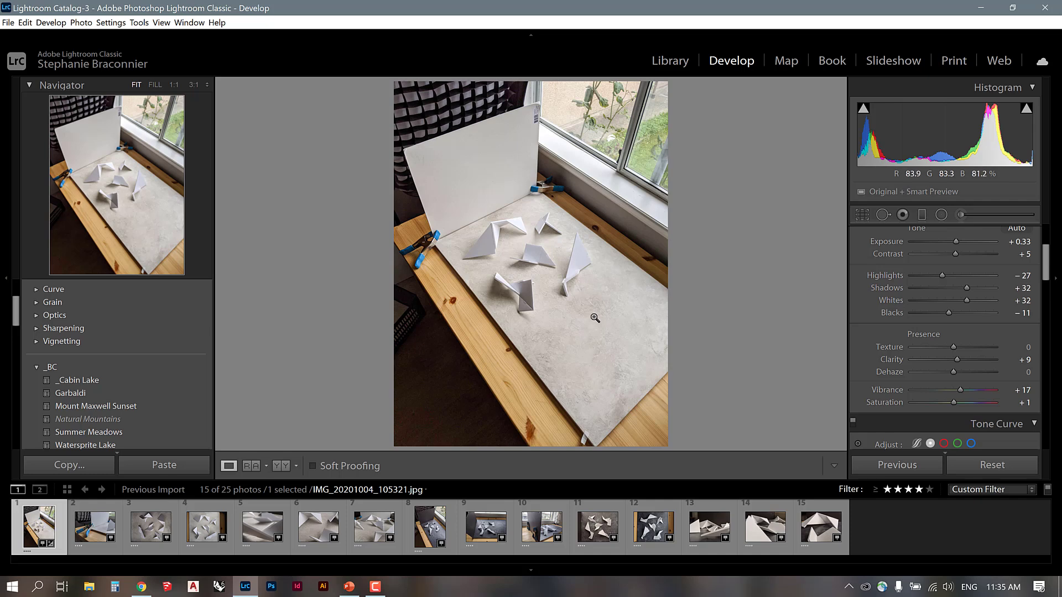
Step: Set Vibrance to 5 and Saturation to 0
left_click(1016, 389)
type("5")
key("Tab")
type("0")
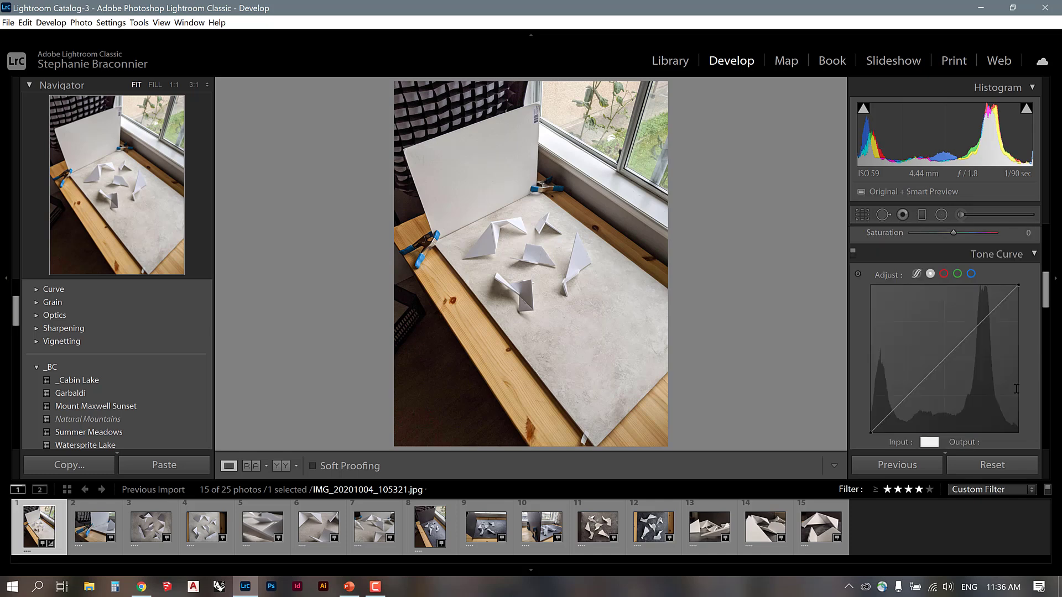
key("Tab")
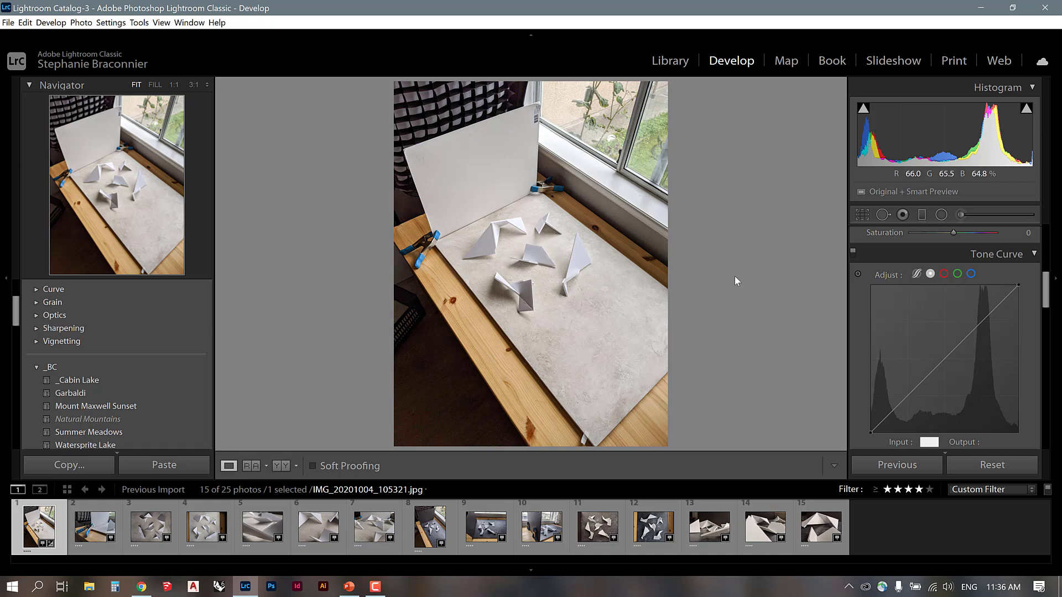
scroll(1032, 299, "up", 3)
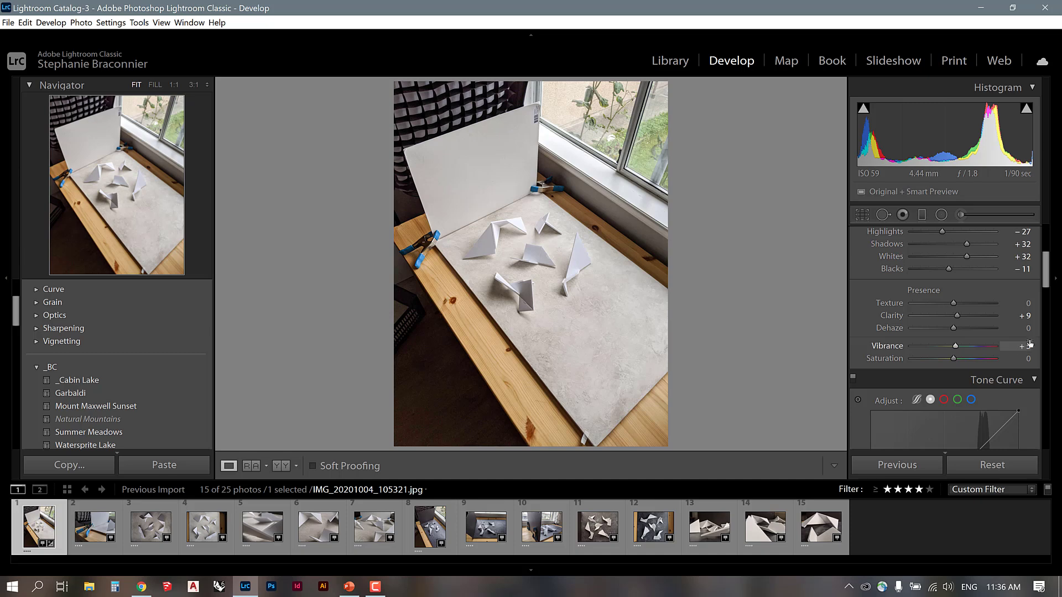
Step: Shape the tone curve by lifting the midtones to 123/136, raising the highlights, adding a shadow point, and lifting the black point to 0/8
scroll(978, 276, "down", 3)
scroll(971, 261, "down", 3)
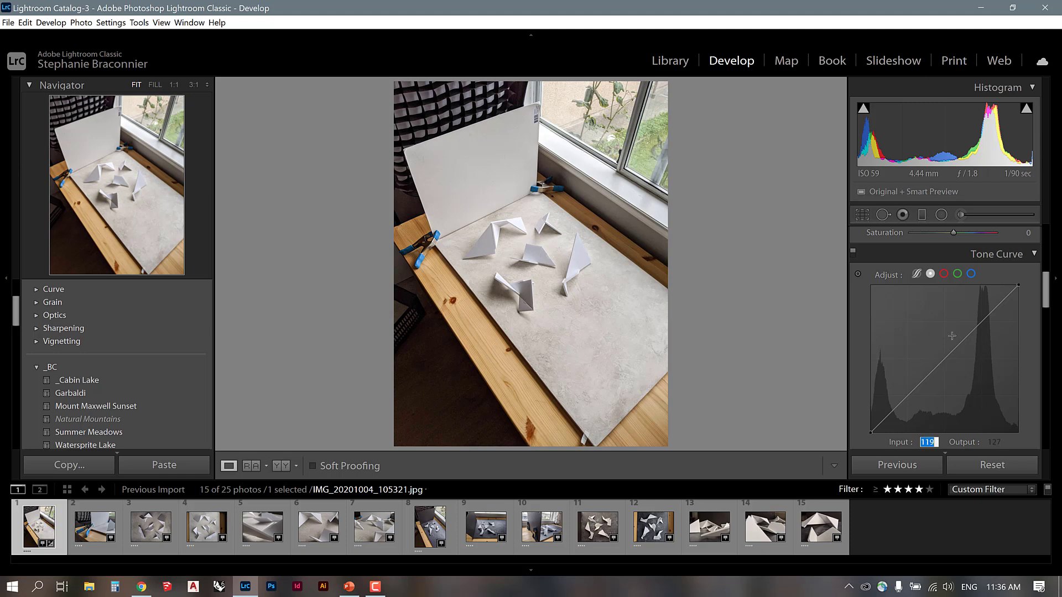
left_click_drag(944, 357, 941, 353)
left_click_drag(988, 312, 989, 304)
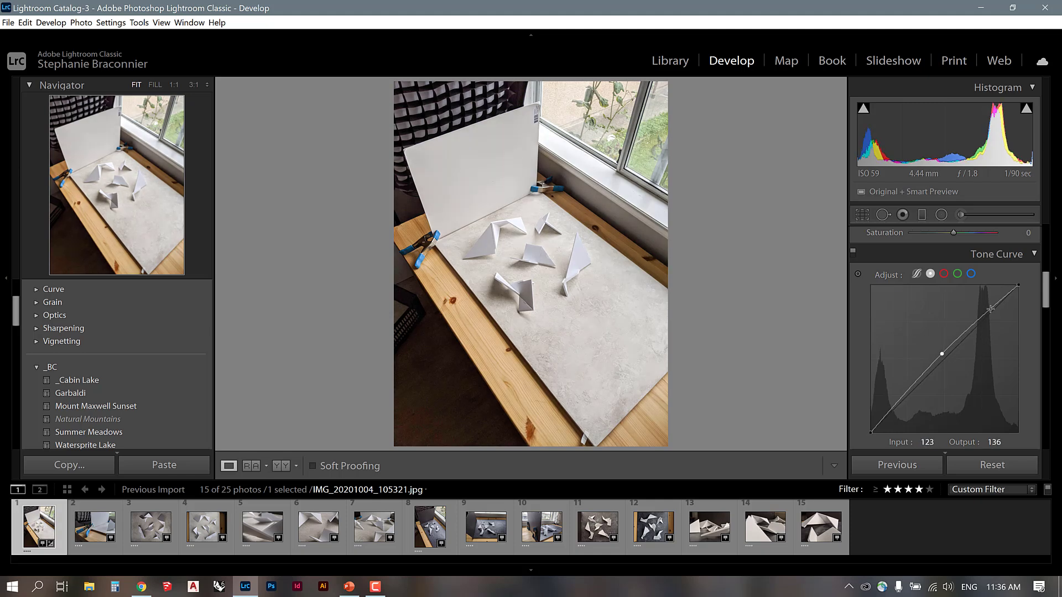
left_click(900, 401)
left_click_drag(901, 401, 870, 427)
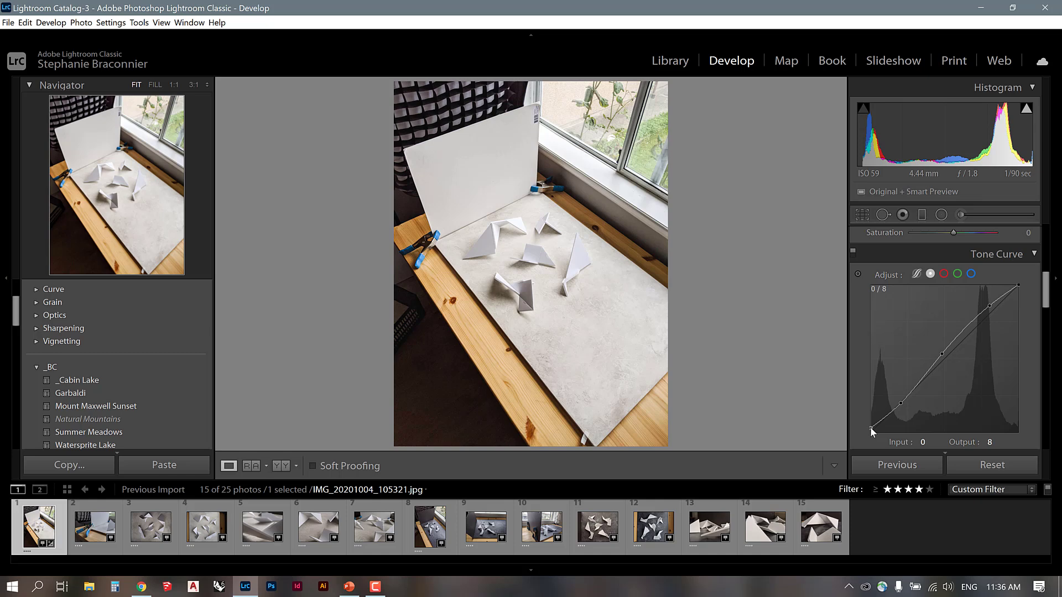
Step: Try a stronger tone curve with the shadow point at 55/51, midtones at 125/150 and highlights at 207/235
left_click(901, 403)
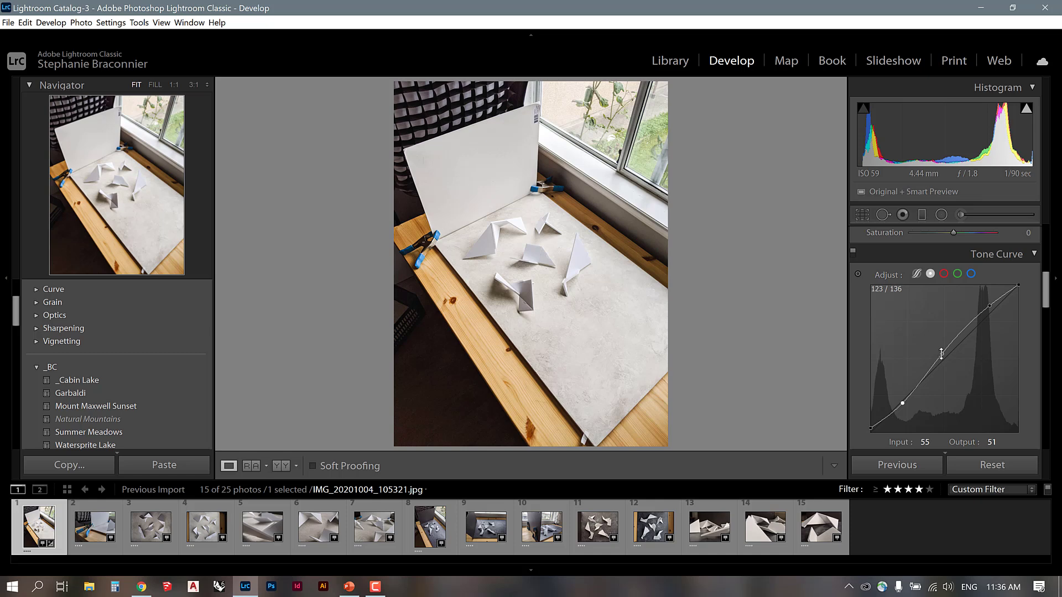
mouse_move(941, 353)
left_mouse_down()
mouse_move(935, 340)
mouse_move(946, 355)
mouse_move(942, 344)
left_mouse_up()
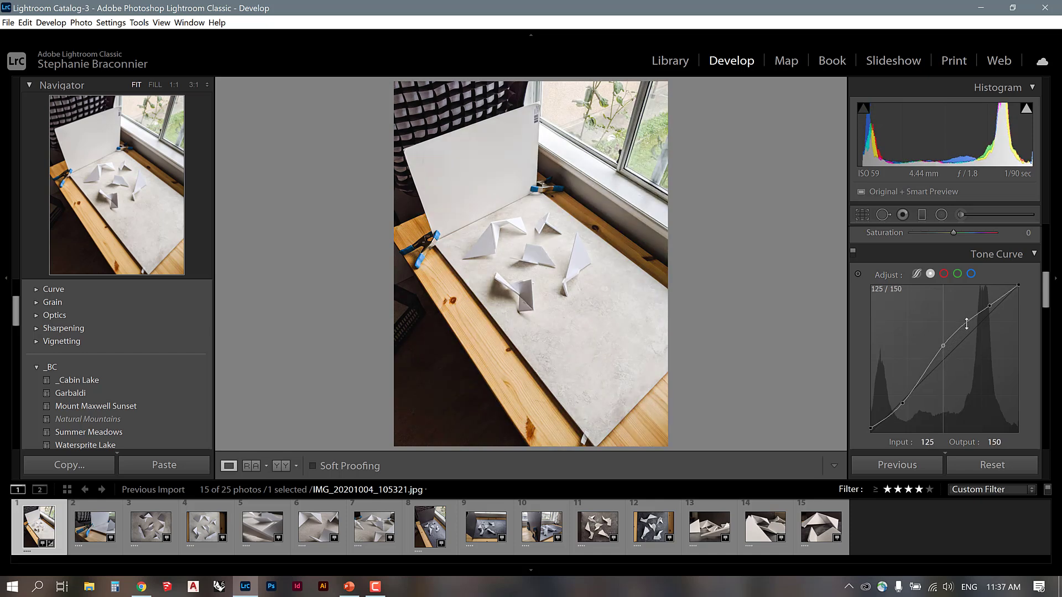
left_click_drag(989, 305, 990, 296)
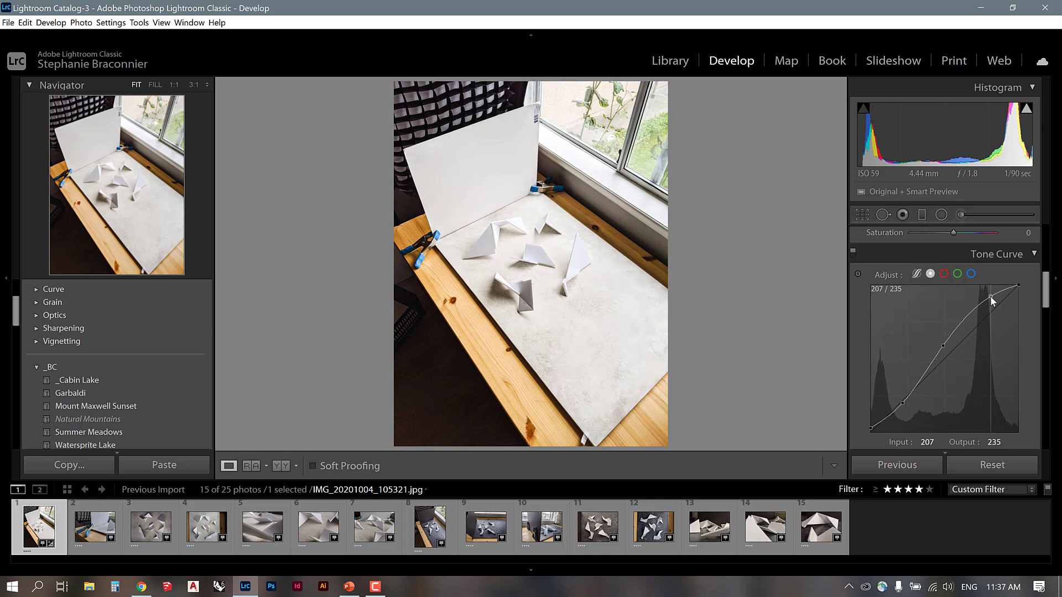
Step: Flatten the tone curve by setting the shadow point to 49/49, midtones to 129/132 and highlights to 211/215
left_click_drag(902, 403, 898, 404)
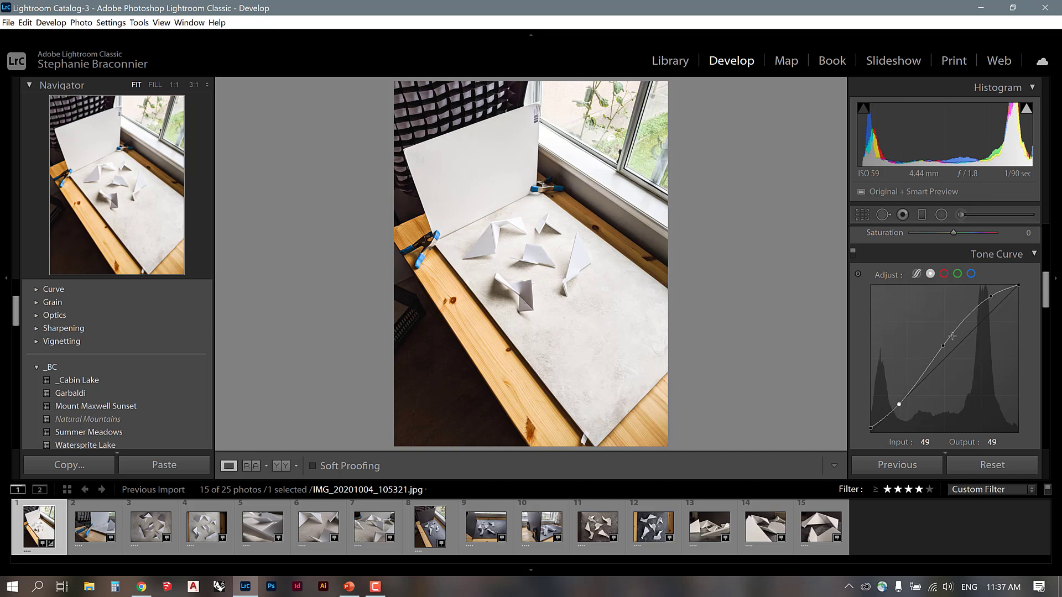
left_click_drag(942, 351, 945, 356)
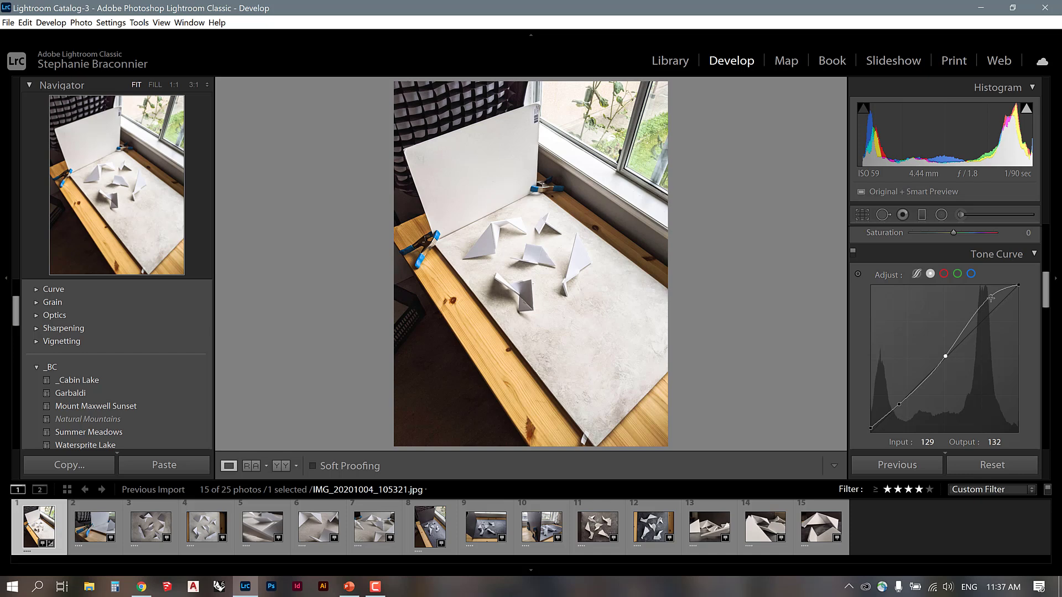
left_click_drag(991, 299, 992, 307)
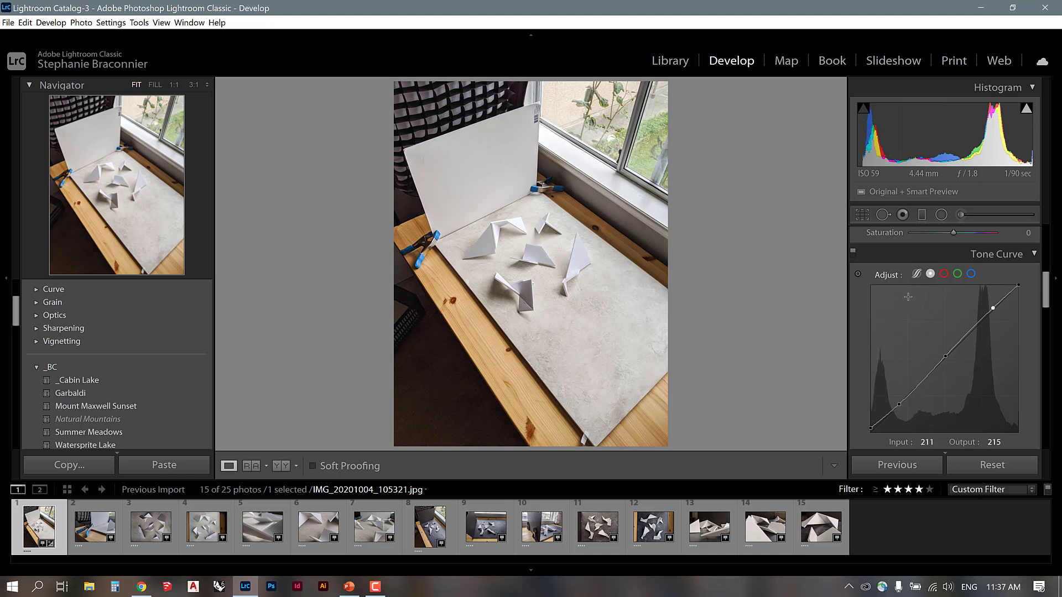
Step: Turn off the Tone Curve adjustment for the photo and collapse its settings
scroll(1007, 336, "up", 3)
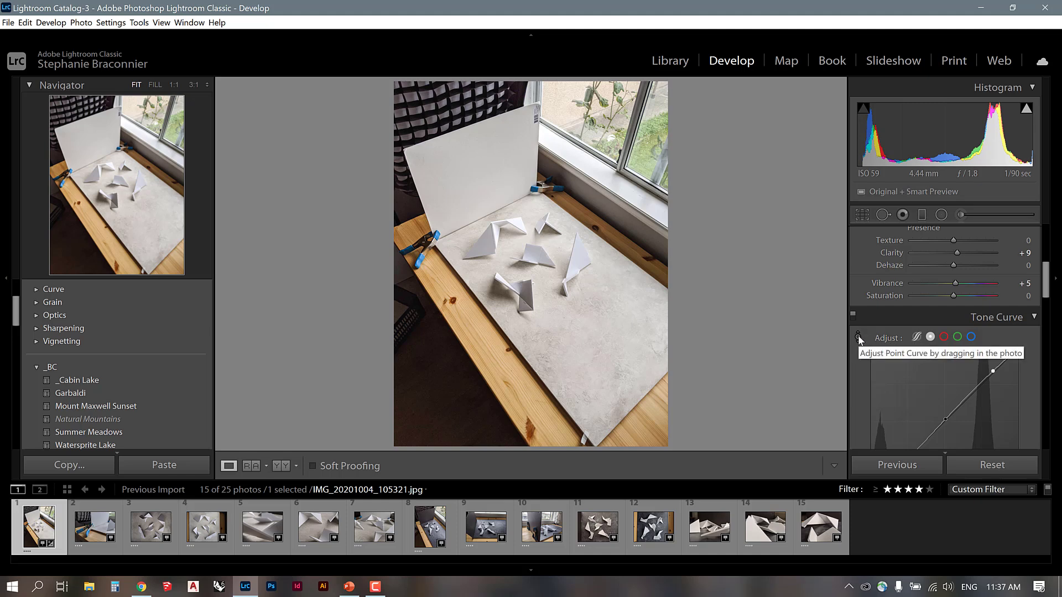
left_click(853, 314)
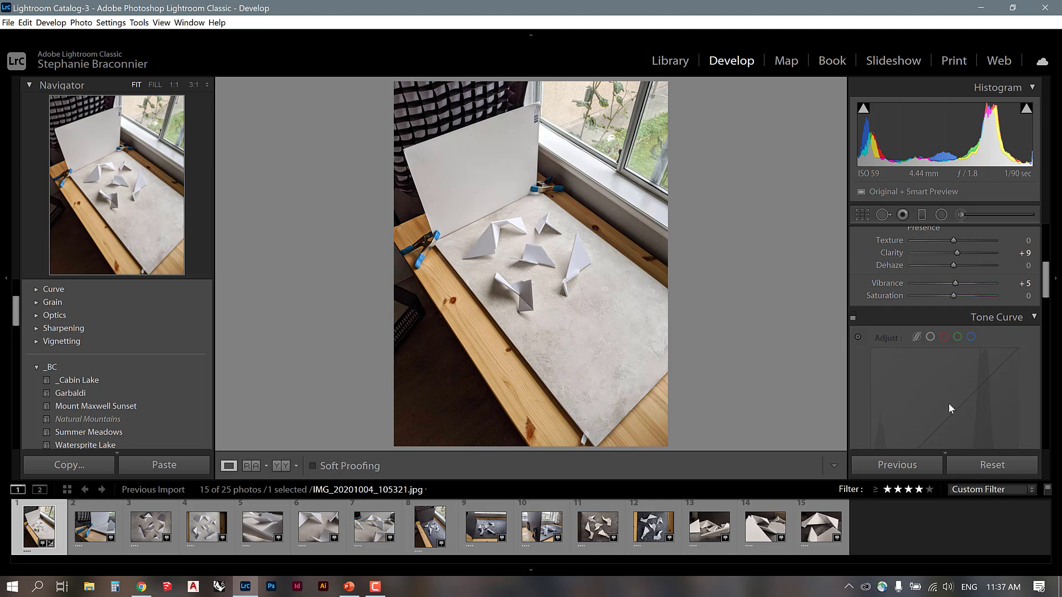
left_click(1034, 315)
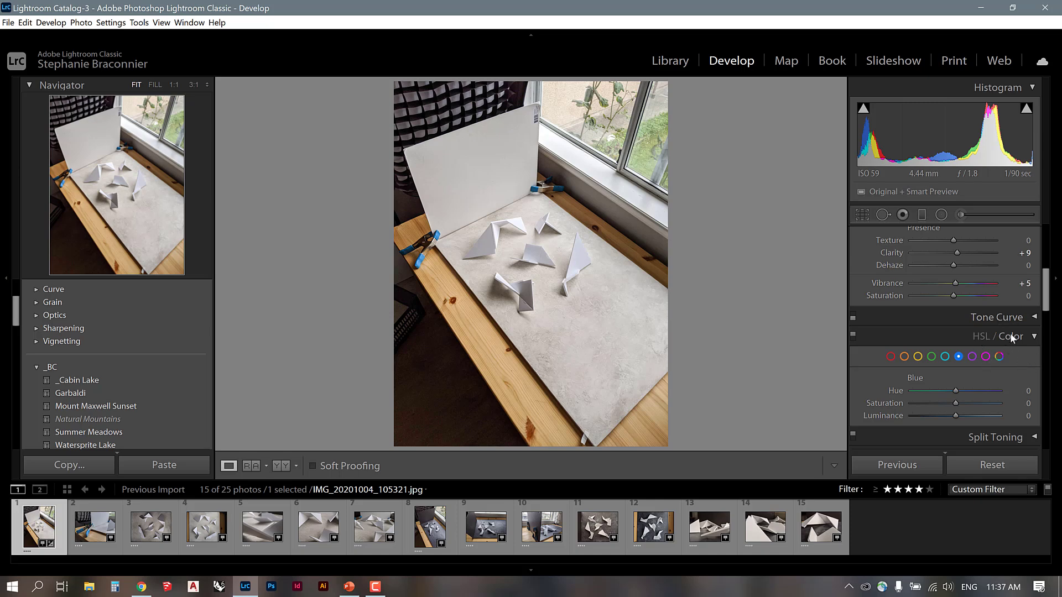
Step: Try the Orange color's Saturation at −77 and then at +40 in the per-color adjustments
scroll(1011, 329, "down", 2)
left_click(980, 275)
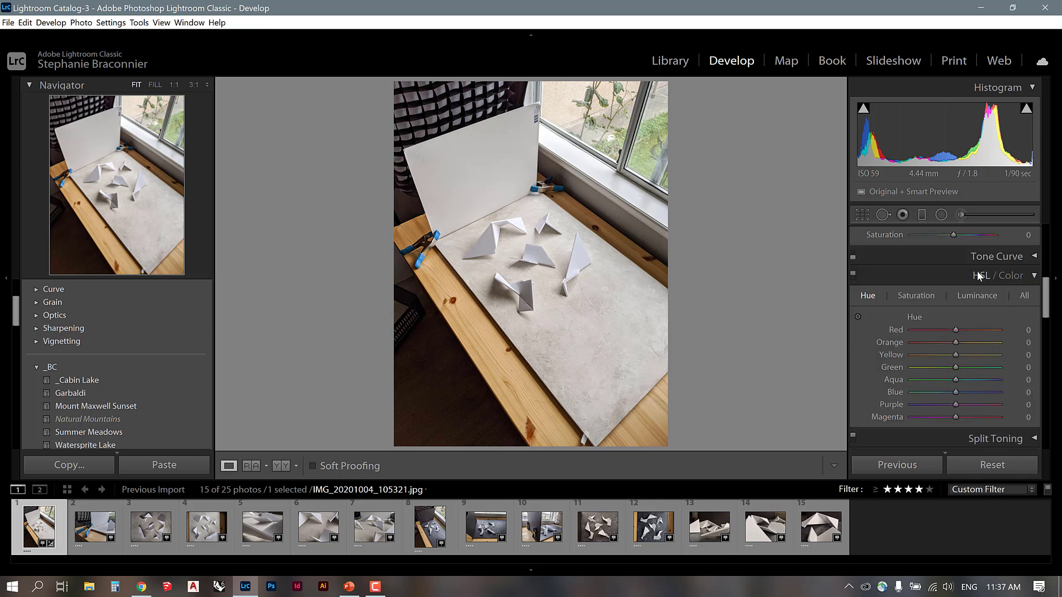
left_click(1009, 276)
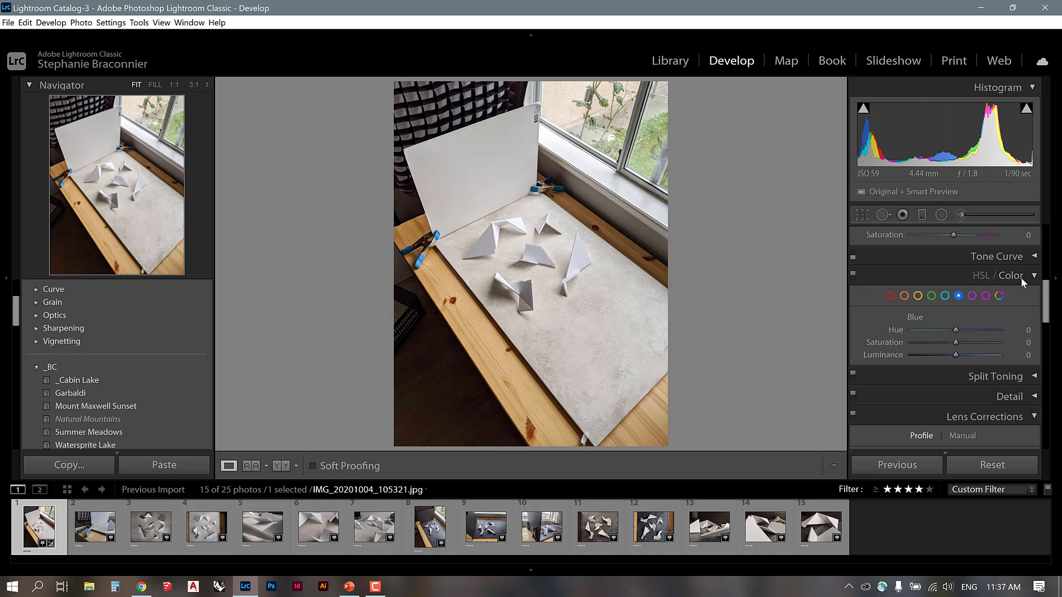
left_click(891, 295)
left_click(904, 295)
left_click_drag(948, 342, 921, 342)
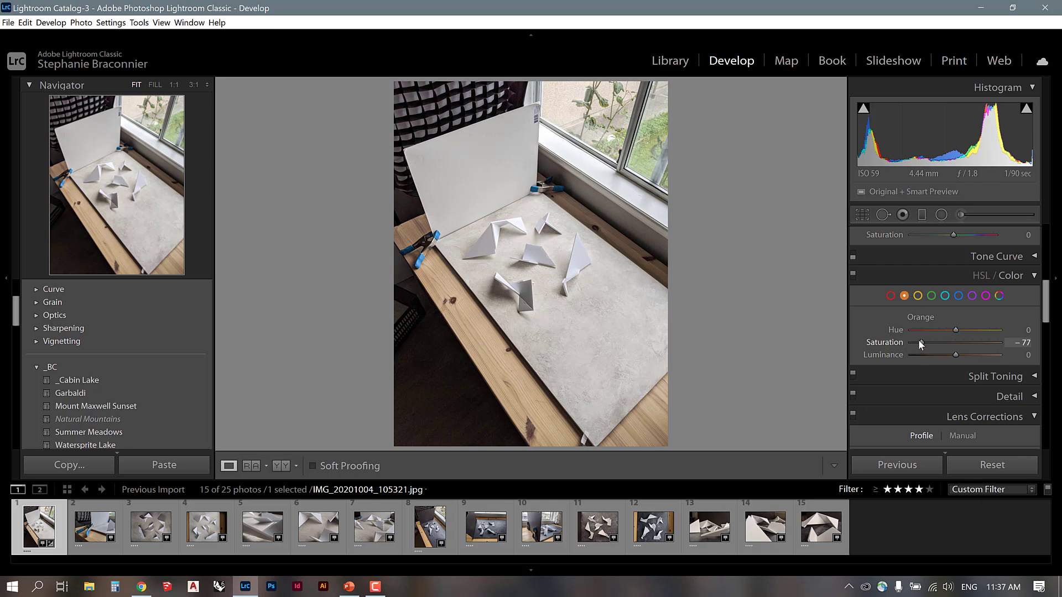
left_click_drag(920, 341, 957, 333)
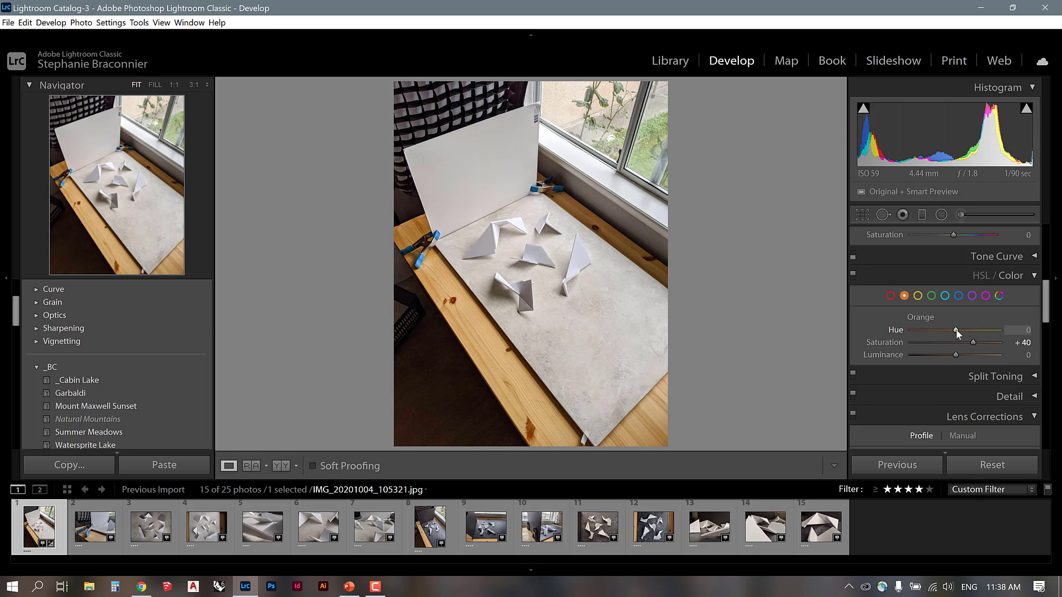
Step: Try shifting the Orange Hue in both directions, and reset its Hue and Saturation to 0
left_click_drag(956, 330, 946, 330)
left_click_drag(947, 330, 974, 329)
left_click(1022, 330)
type("0")
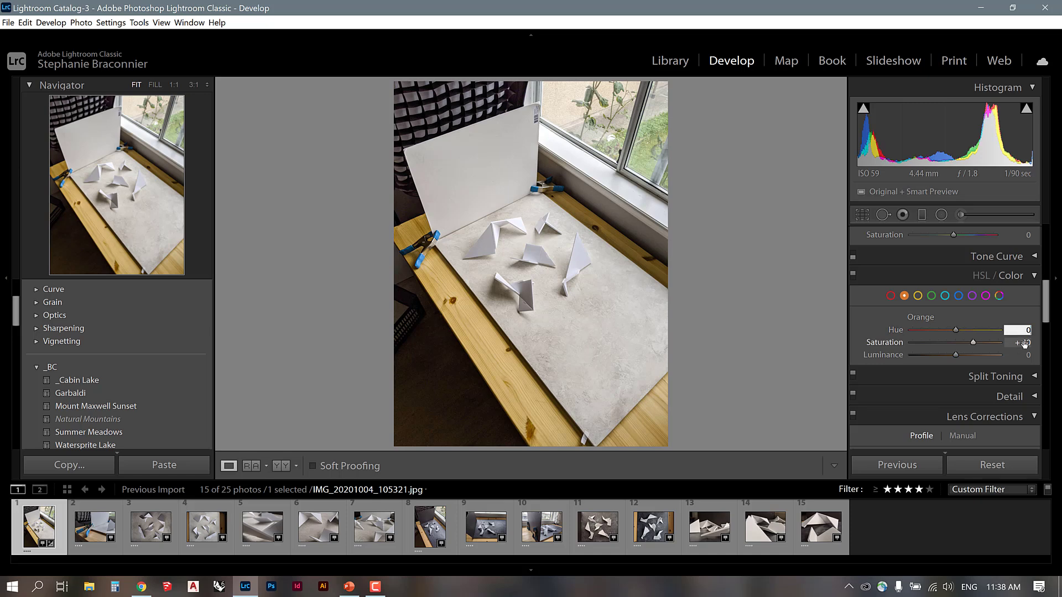
left_click(1024, 343)
type("0")
key("Return")
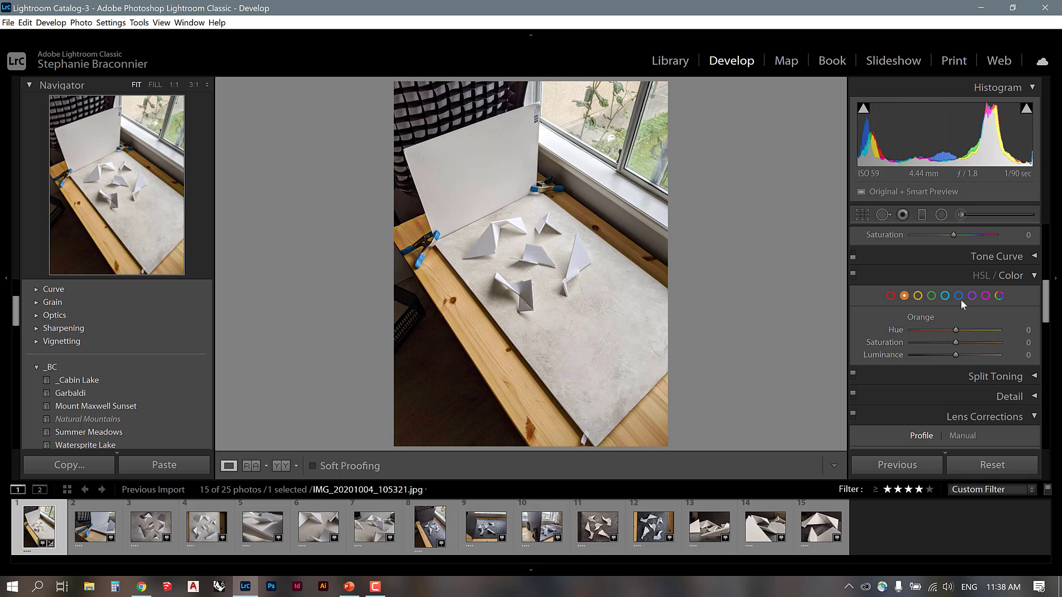
Step: Compare the photo with and without the Google Pixel 3 Rear Camera lens profile, leaving profile corrections off
scroll(960, 300, "down", 4)
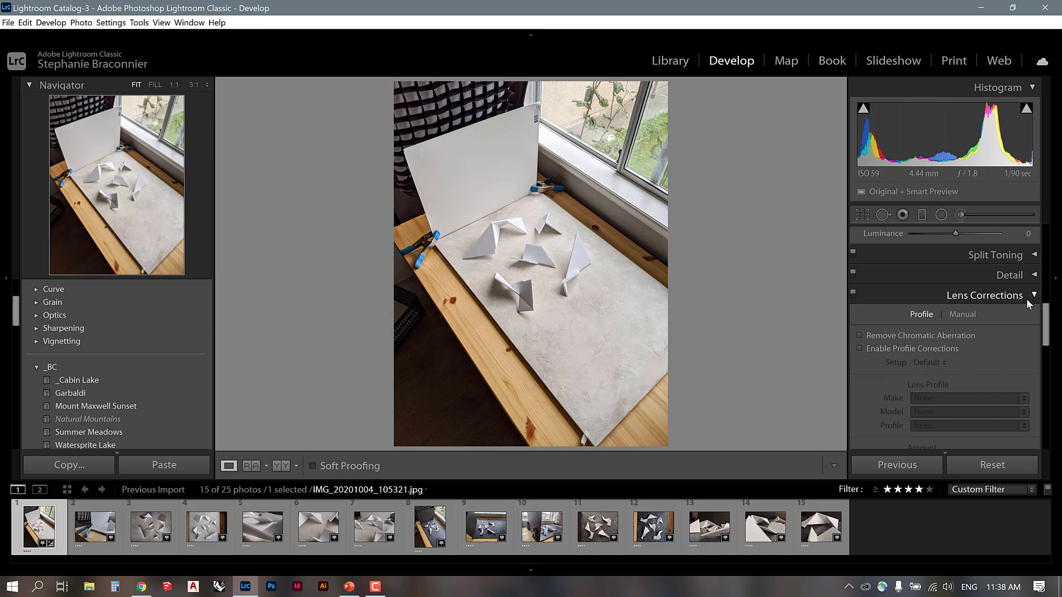
left_click(859, 348)
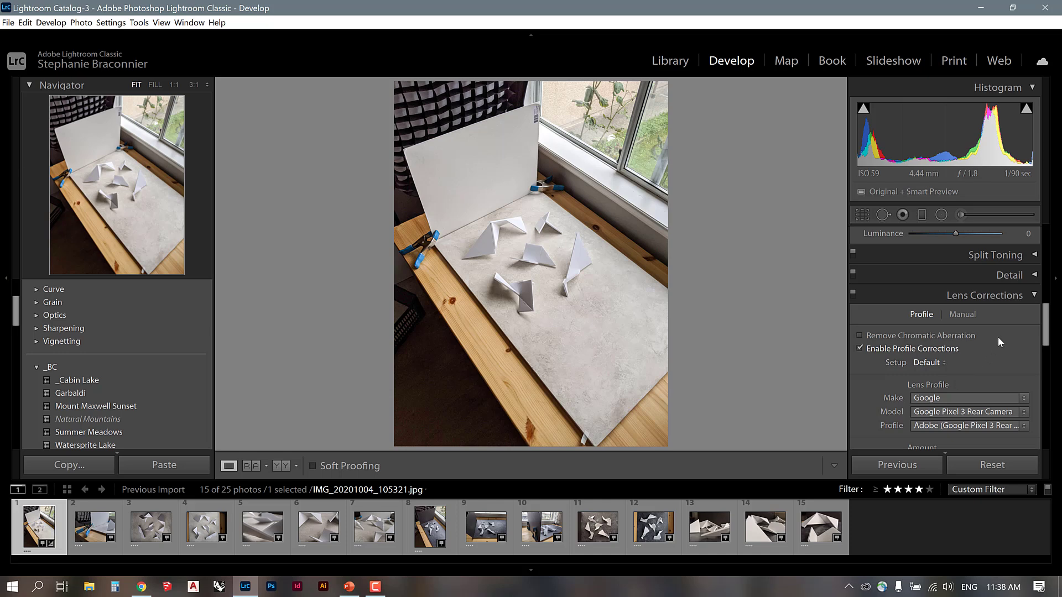
scroll(951, 360, "down", 2)
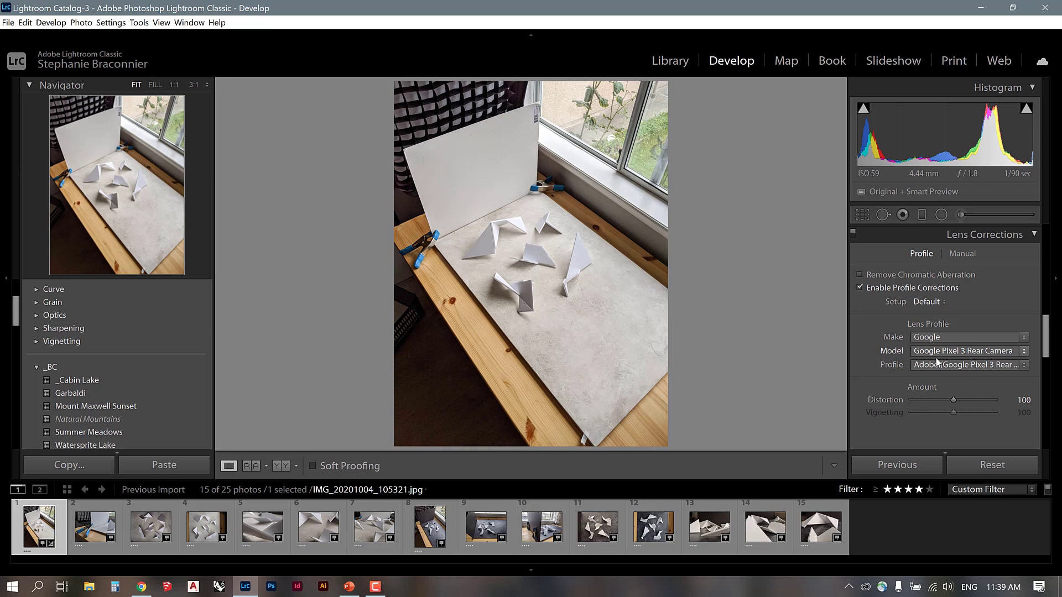
left_click(859, 288)
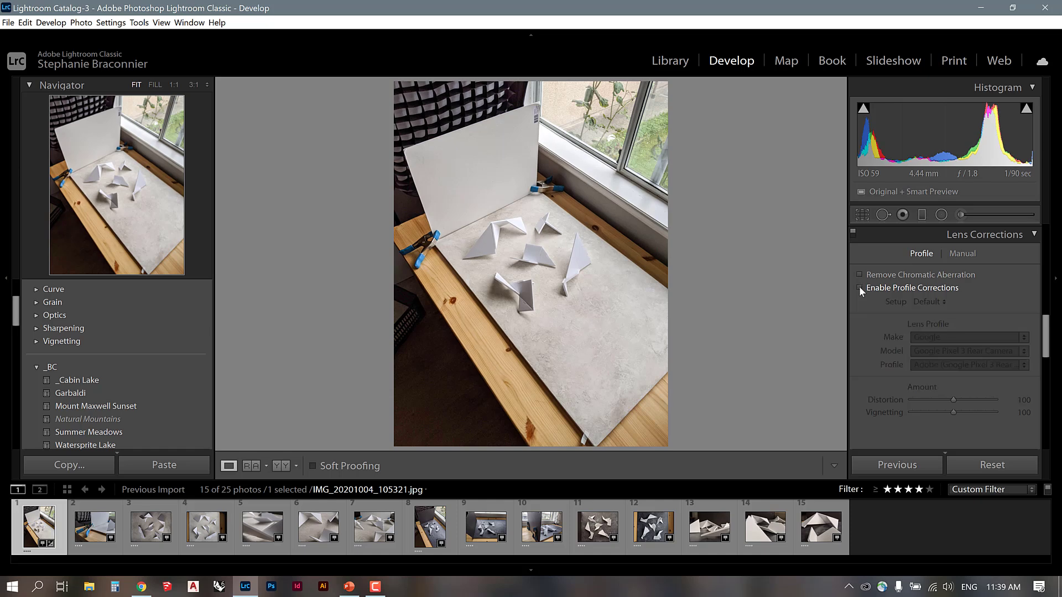
left_click(859, 288)
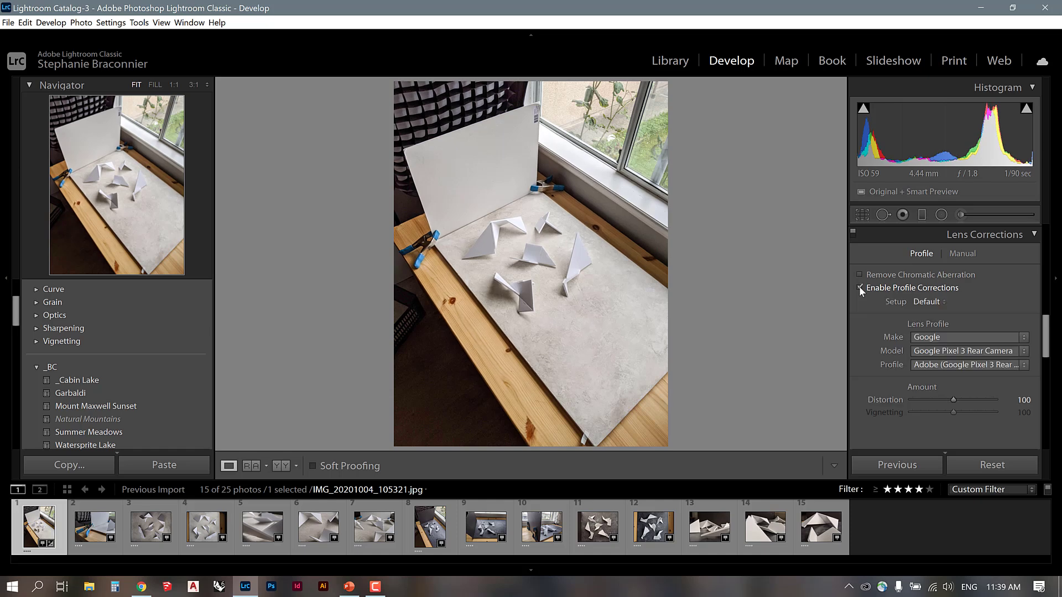
left_click(859, 288)
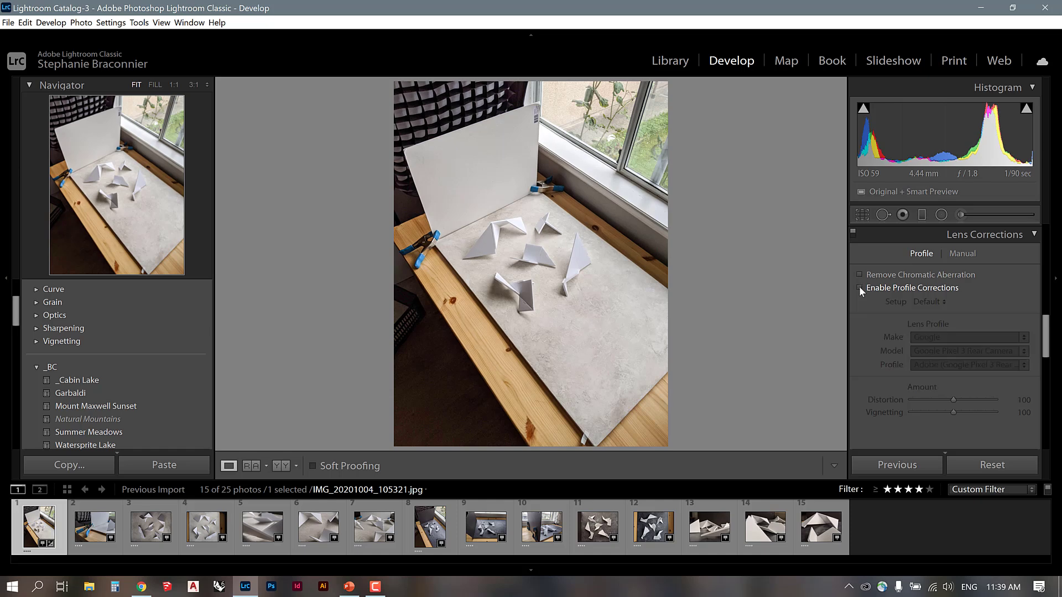
left_click(859, 288)
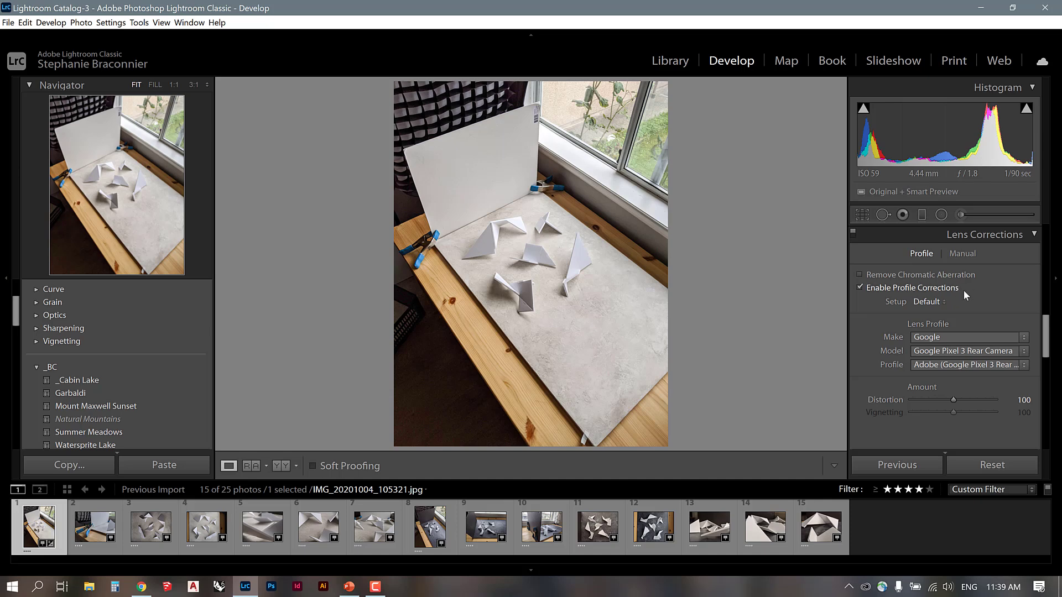
left_click(866, 286)
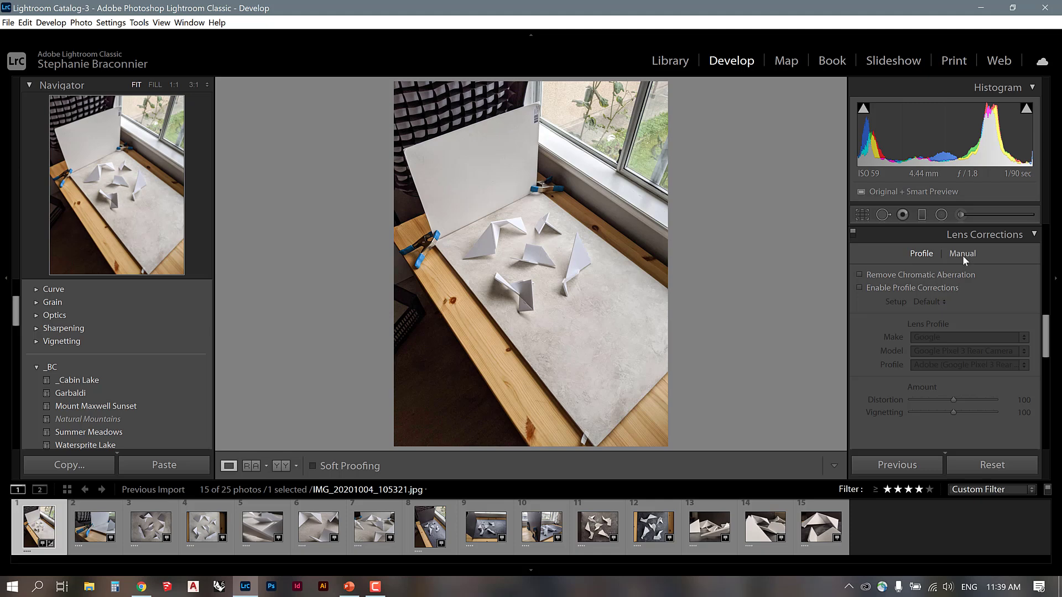
Step: Show the manual lens correction settings and browse the photos to open IMG_20201004_110033.jpg
left_click(965, 254)
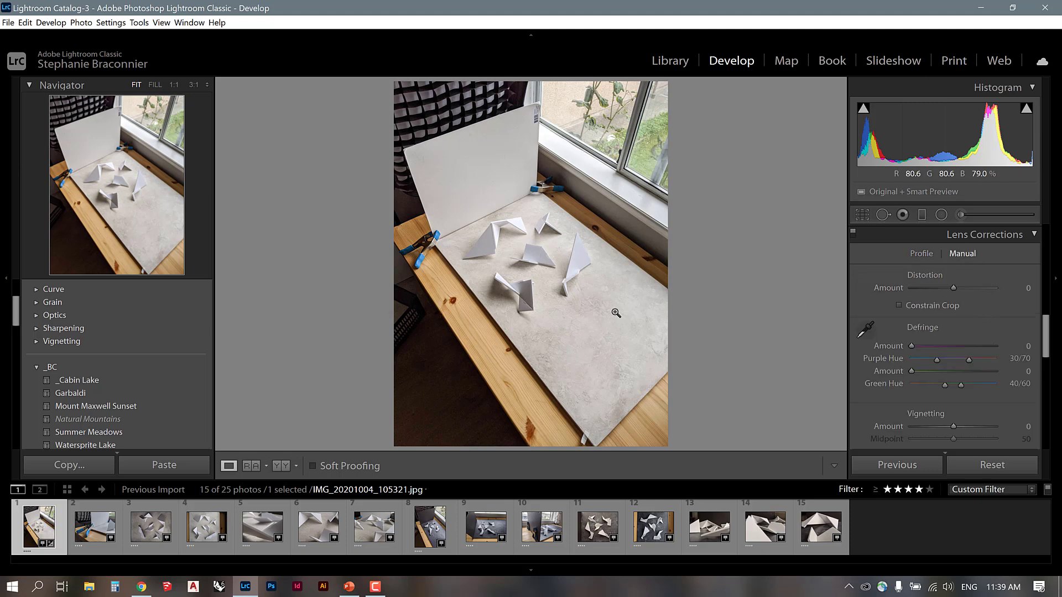
left_click(208, 528)
left_click(153, 526)
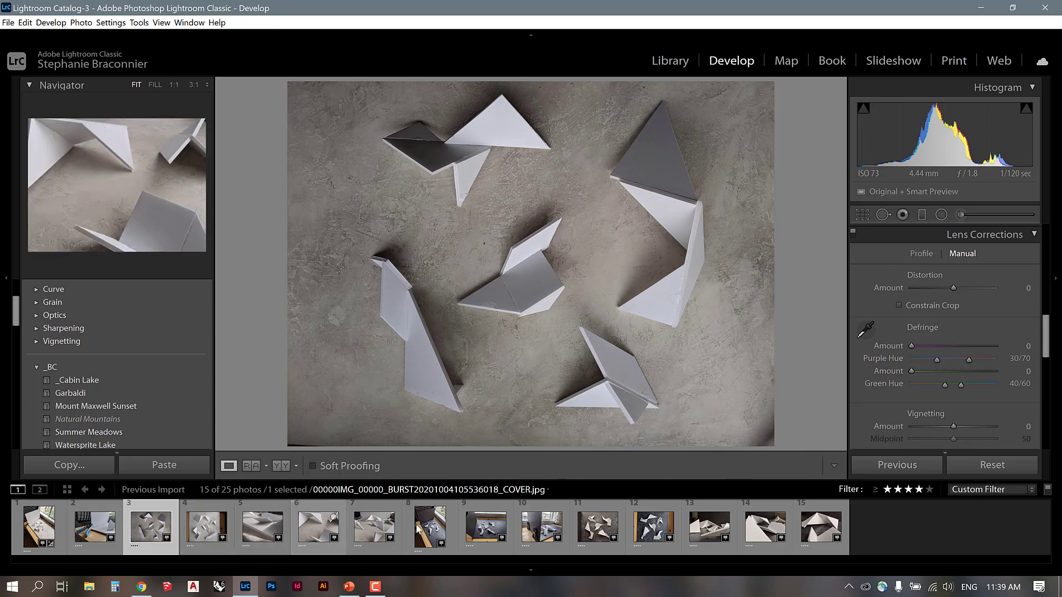
left_click(475, 529)
left_click(590, 527)
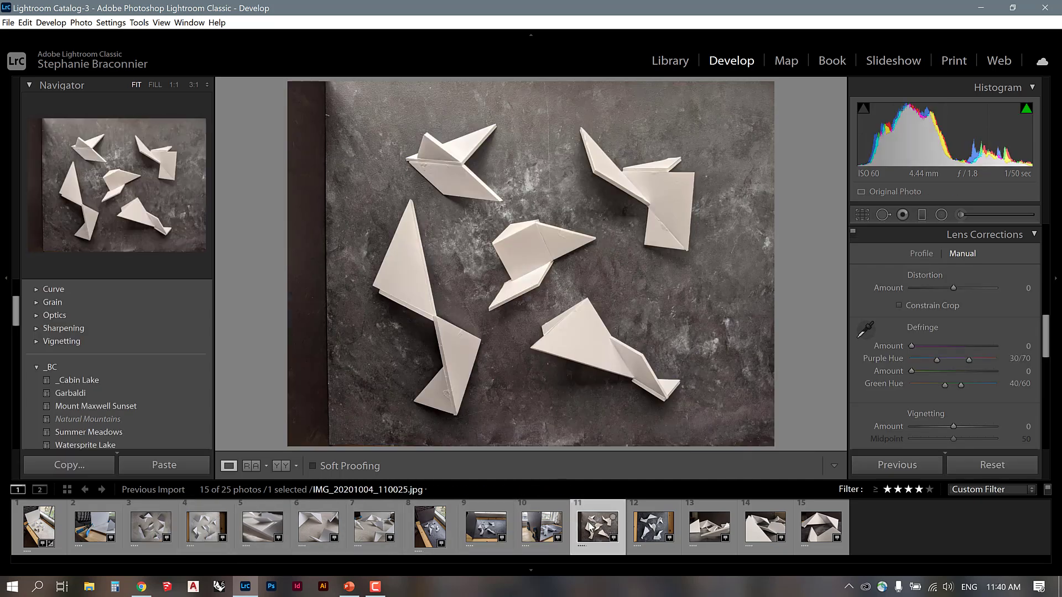
left_click(652, 526)
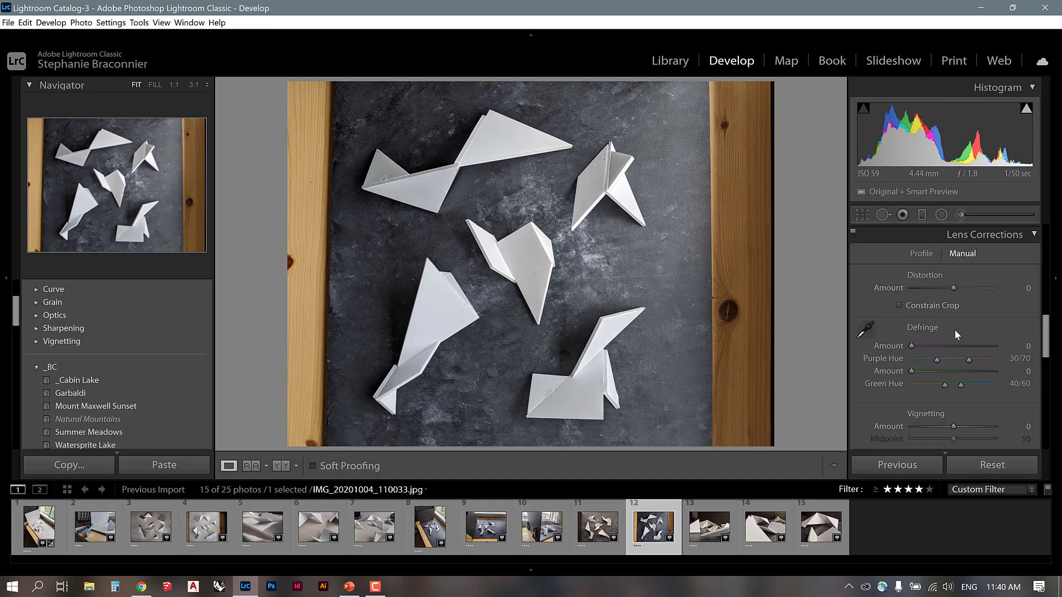
Step: Set the manual Distortion amount to +6 and enable profile corrections with the Google Pixel 3 Rear Camera profile
left_click_drag(952, 288, 955, 288)
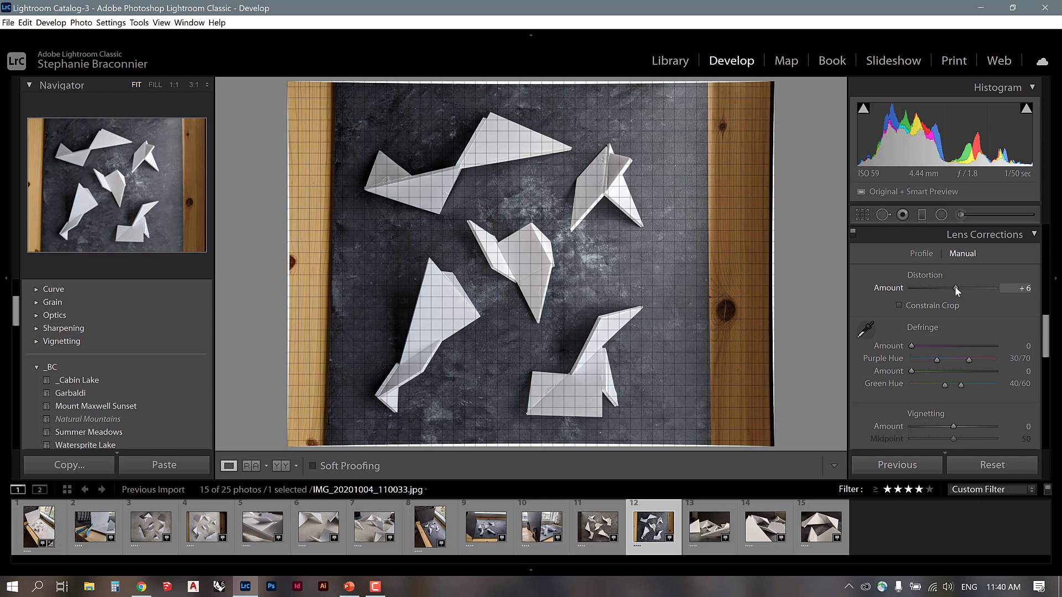
left_click_drag(955, 288, 956, 289)
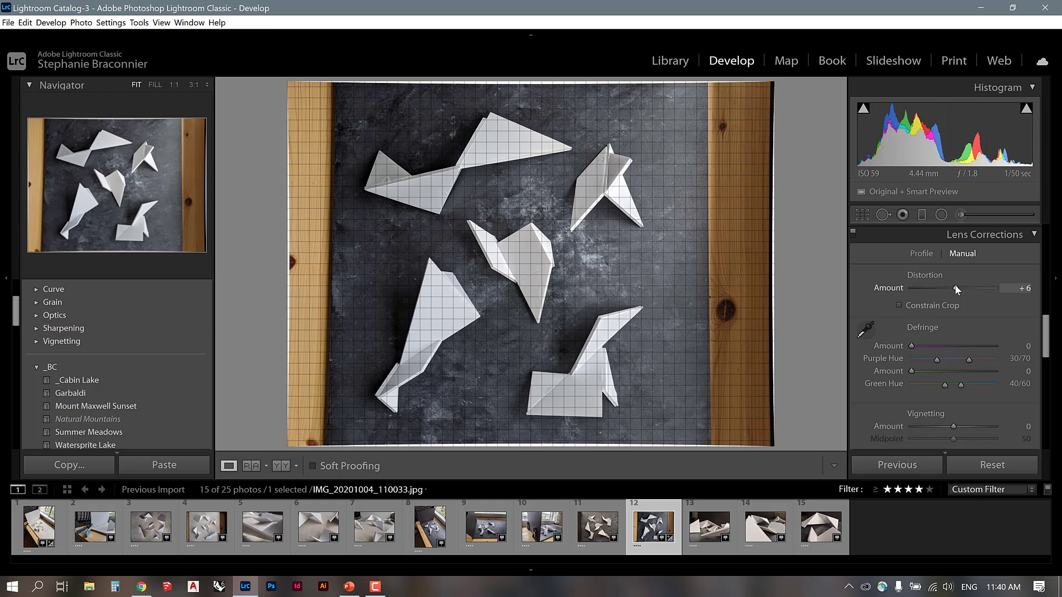
left_click_drag(956, 288, 951, 298)
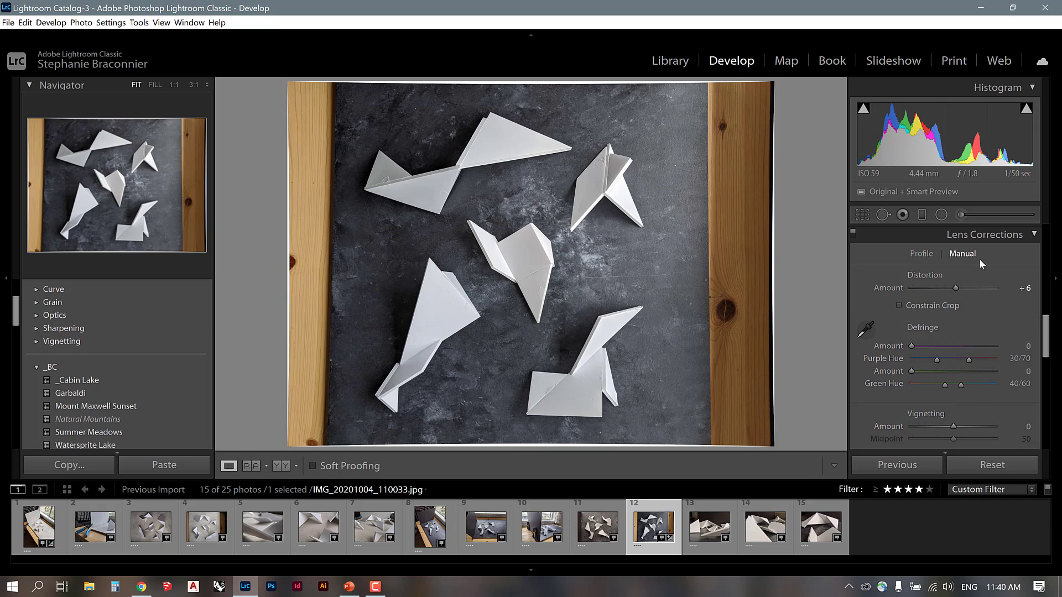
left_click(919, 252)
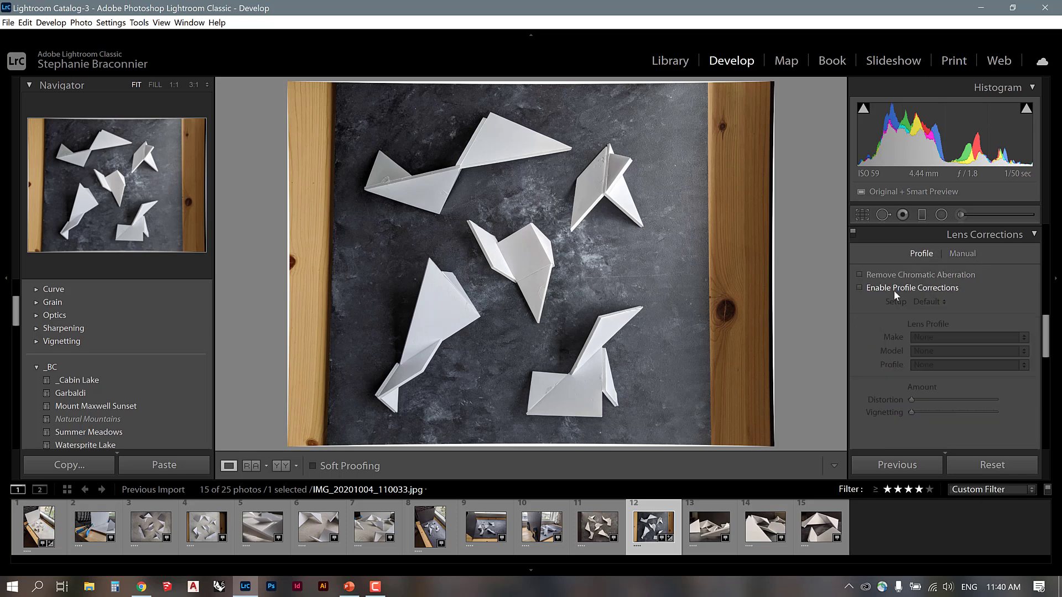
left_click(892, 288)
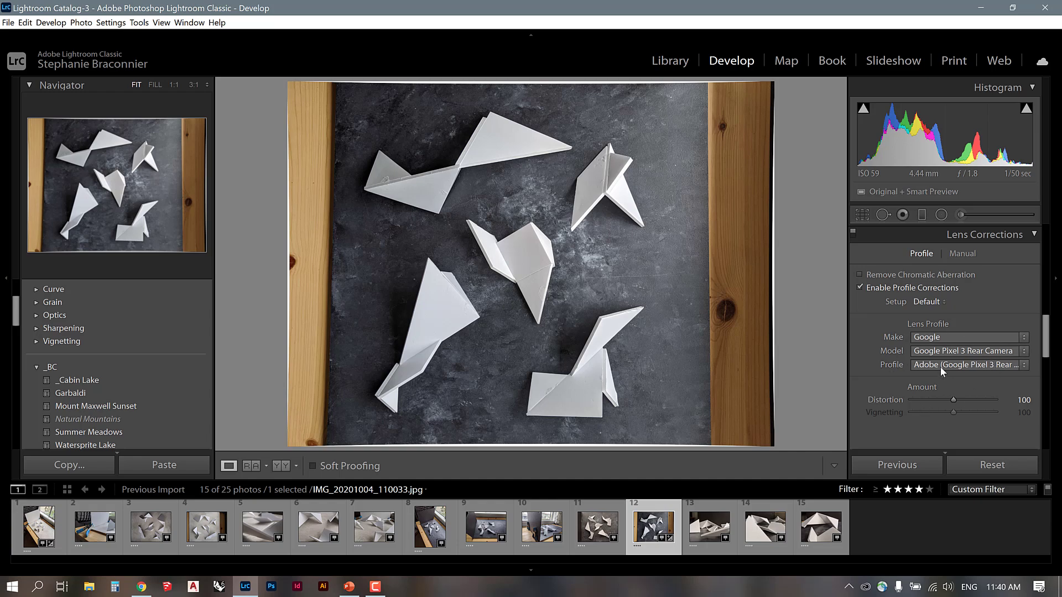
Step: Straighten the perspective of IMG_20201004_110033.jpg with two vertical Guided Upright lines along the dark board's side edges
scroll(895, 321, "down", 4)
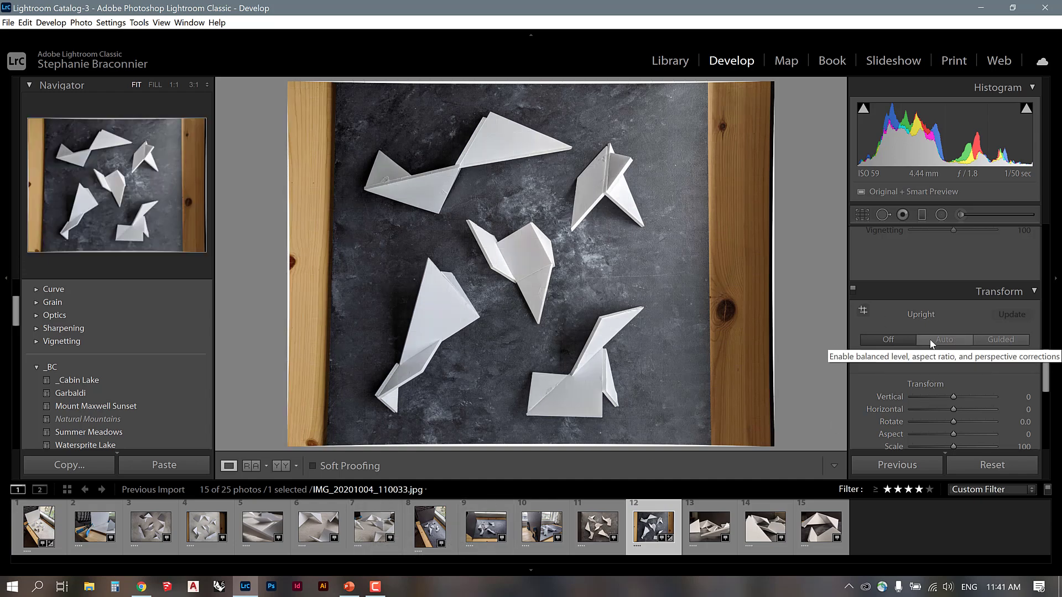
left_click(863, 311)
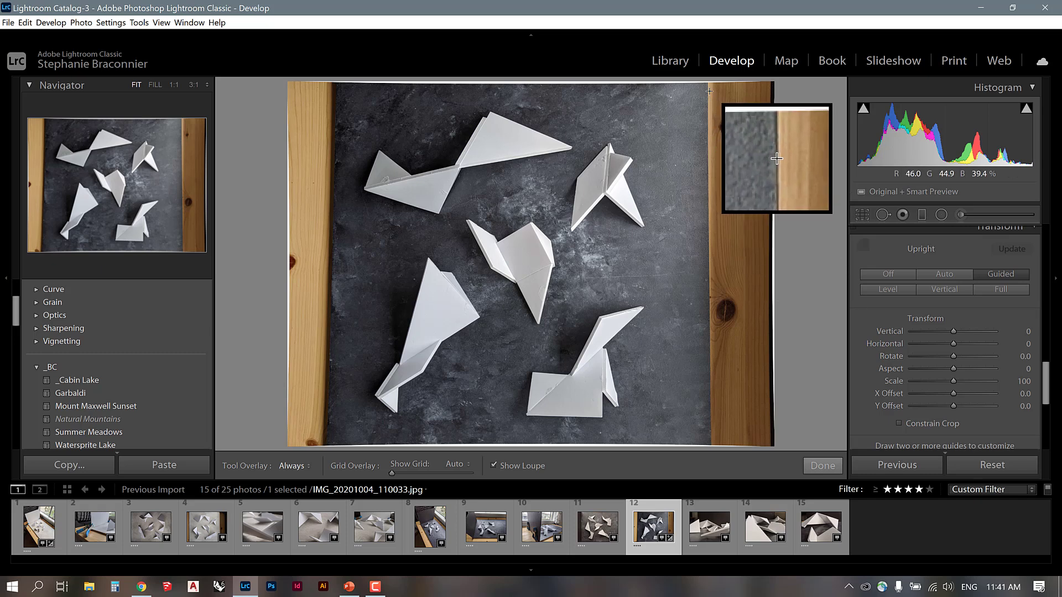
mouse_move(709, 90)
left_mouse_down()
mouse_move(699, 414)
mouse_move(712, 422)
left_mouse_up()
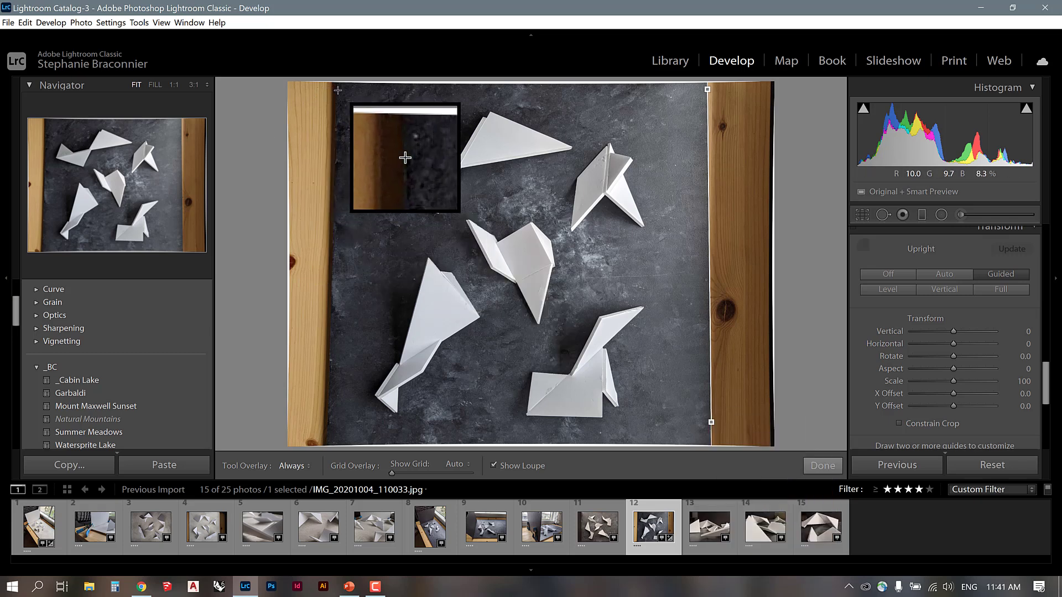
left_click_drag(337, 90, 328, 427)
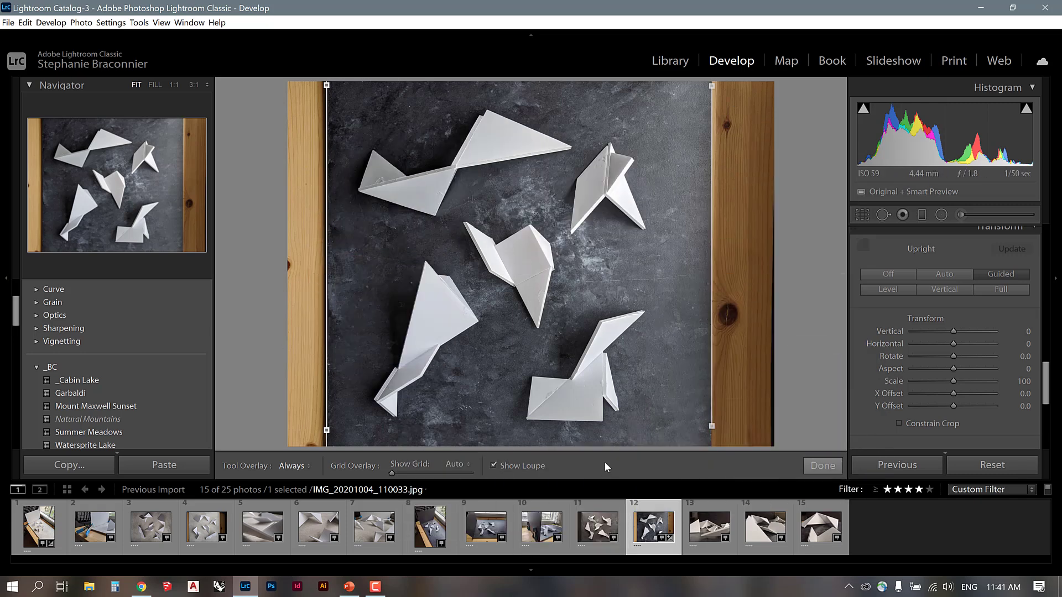
Step: Open IMG_20201004_110013.jpg and level it with two horizontal Guided Upright lines along the dark board's far and near edges
left_click(486, 525)
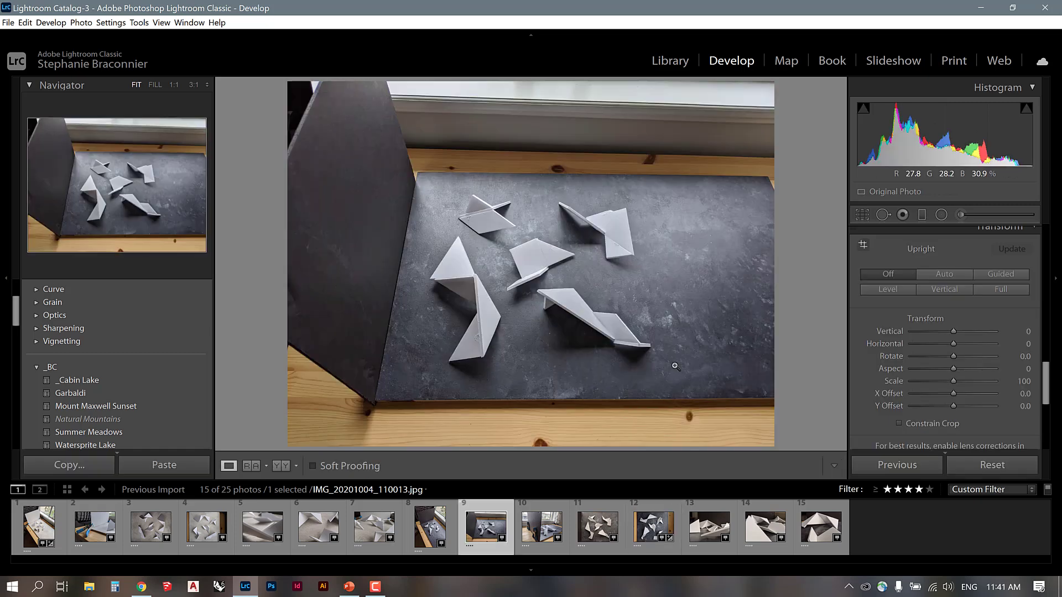
left_click(862, 246)
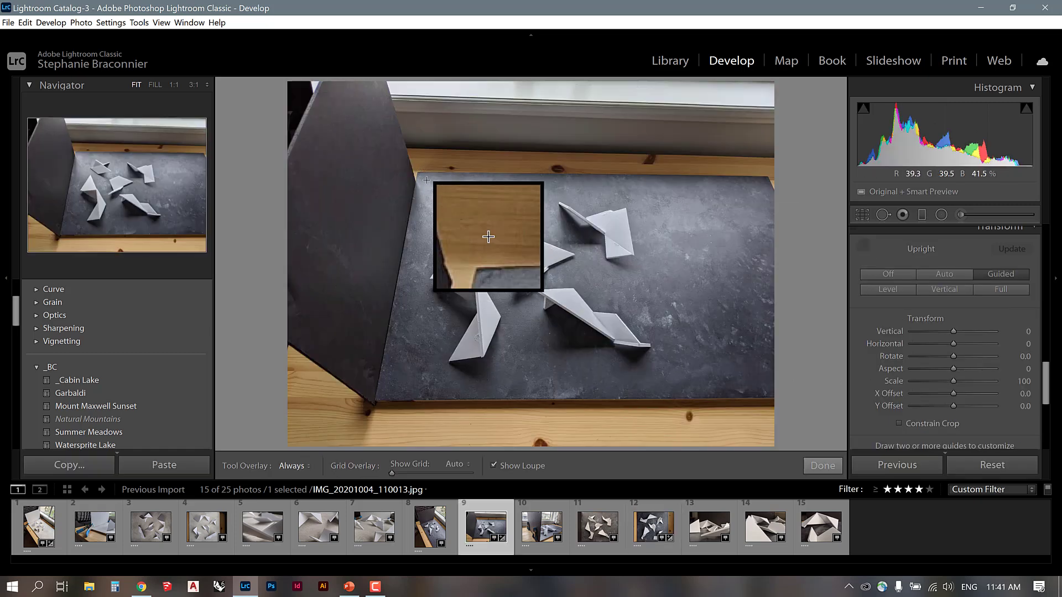
mouse_move(426, 172)
left_mouse_down()
mouse_move(692, 190)
mouse_move(738, 177)
left_mouse_up()
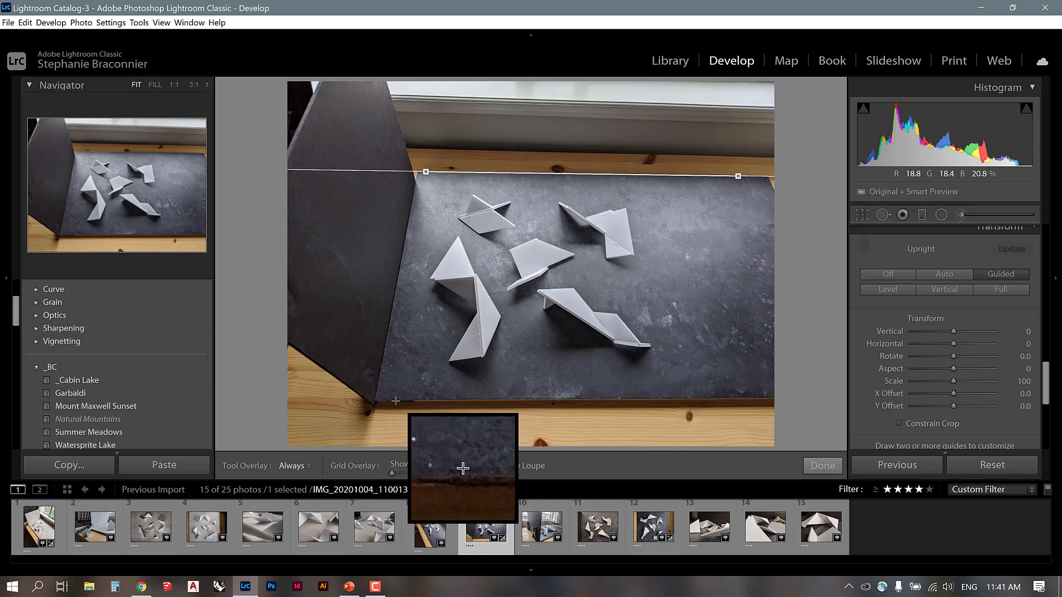
left_click_drag(395, 402, 759, 399)
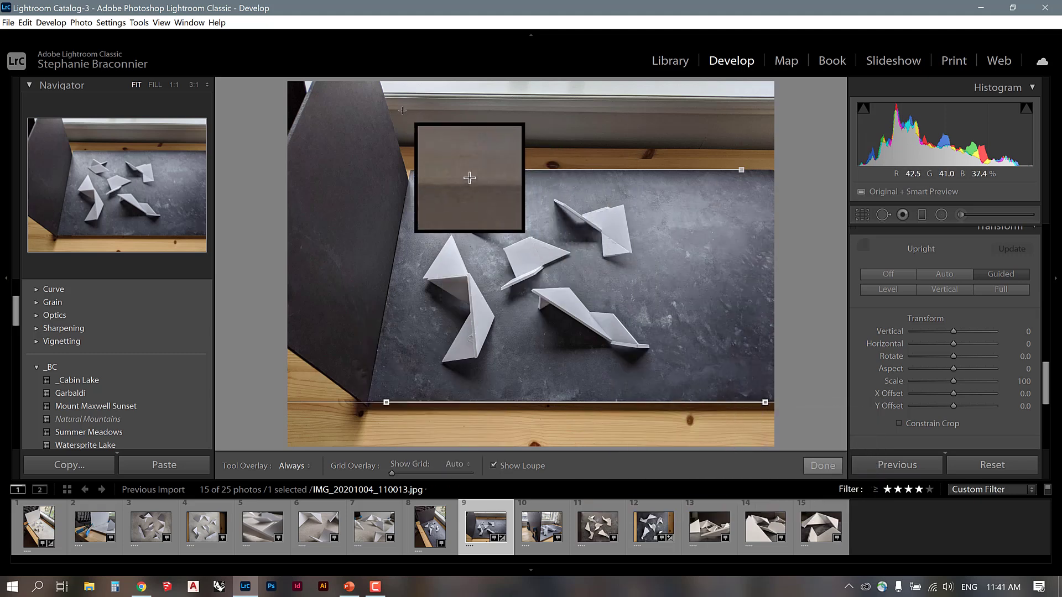
Step: Try a third horizontal guide along the window ledge and a vertical guide where the two boards meet, removing each one
left_click_drag(402, 110, 740, 115)
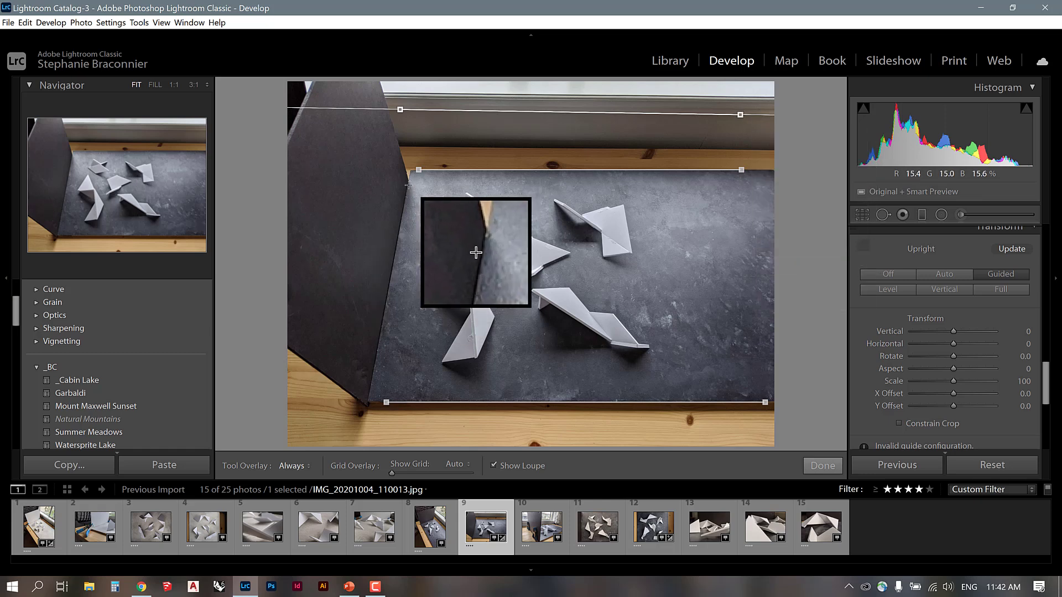
left_click_drag(399, 109, 398, 109)
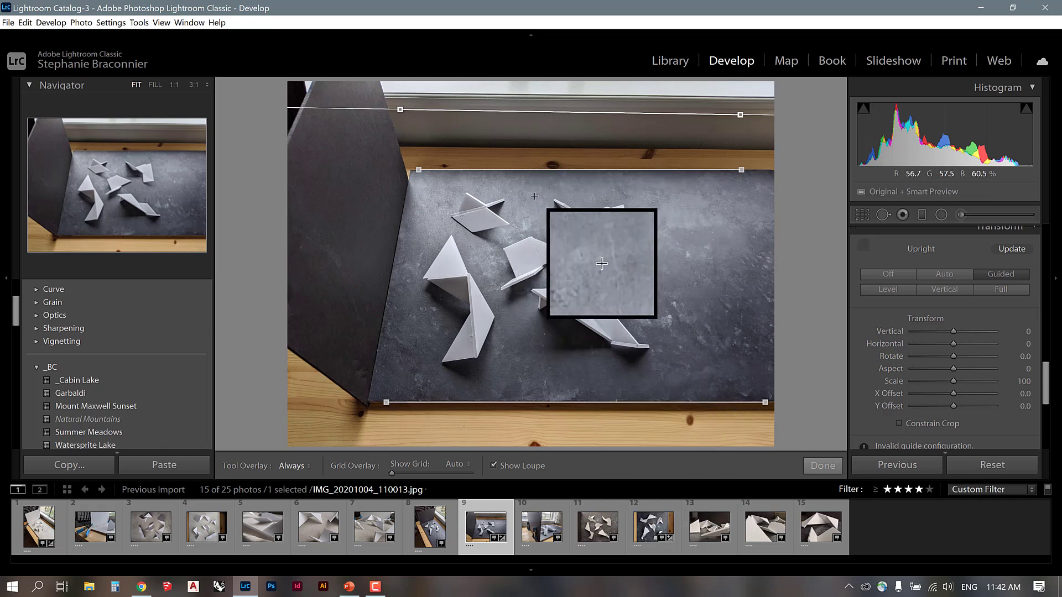
key("Delete")
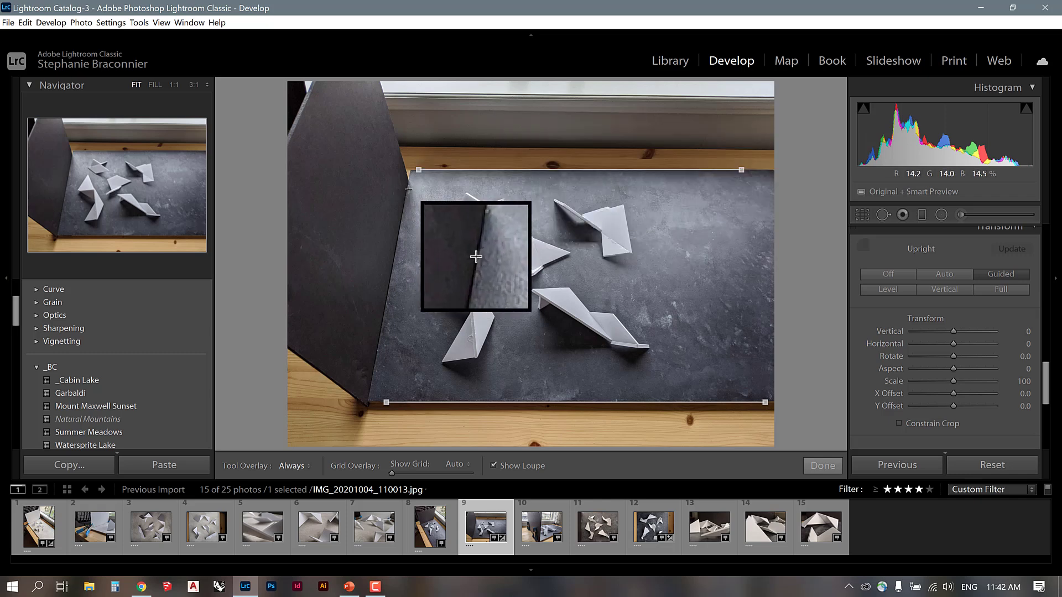
left_click_drag(407, 187, 371, 389)
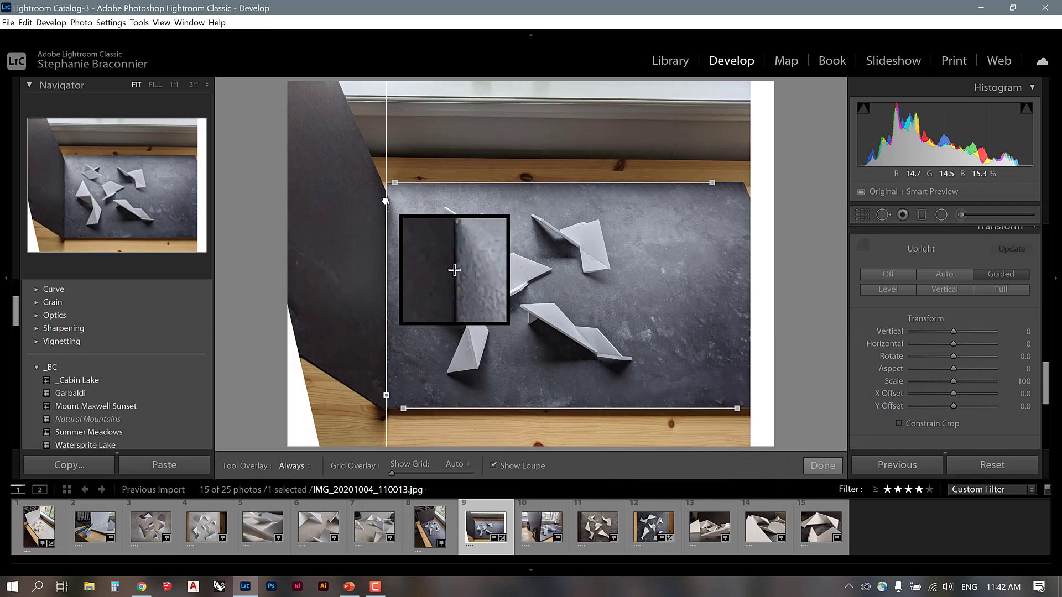
key("ctrl+z")
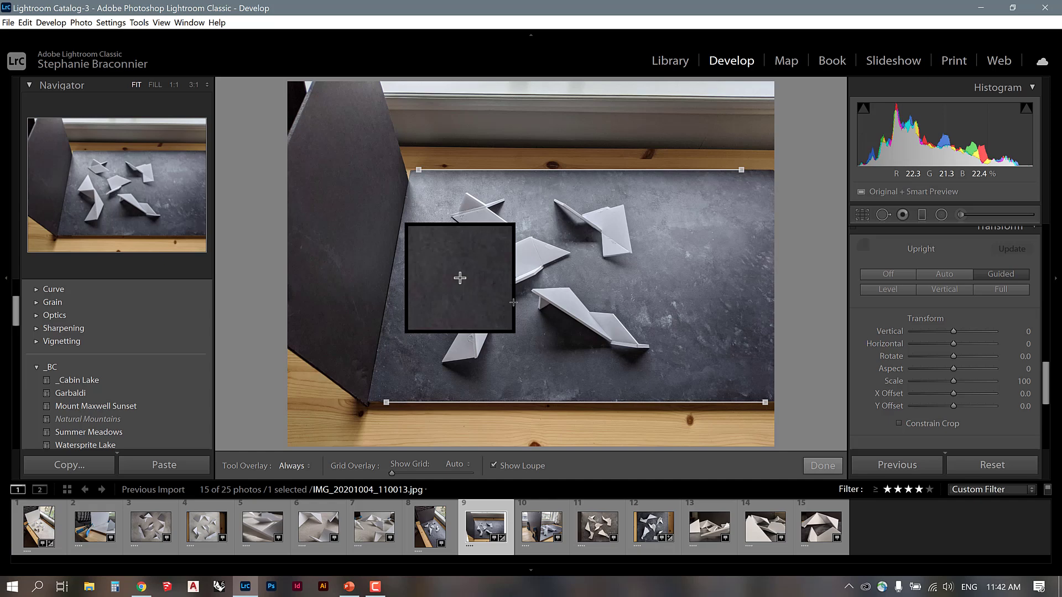
Step: Open IMG_20201004_105321.jpg and set its Exposure to +0.73, Contrast to +7 and Highlights to −33
left_click(583, 535)
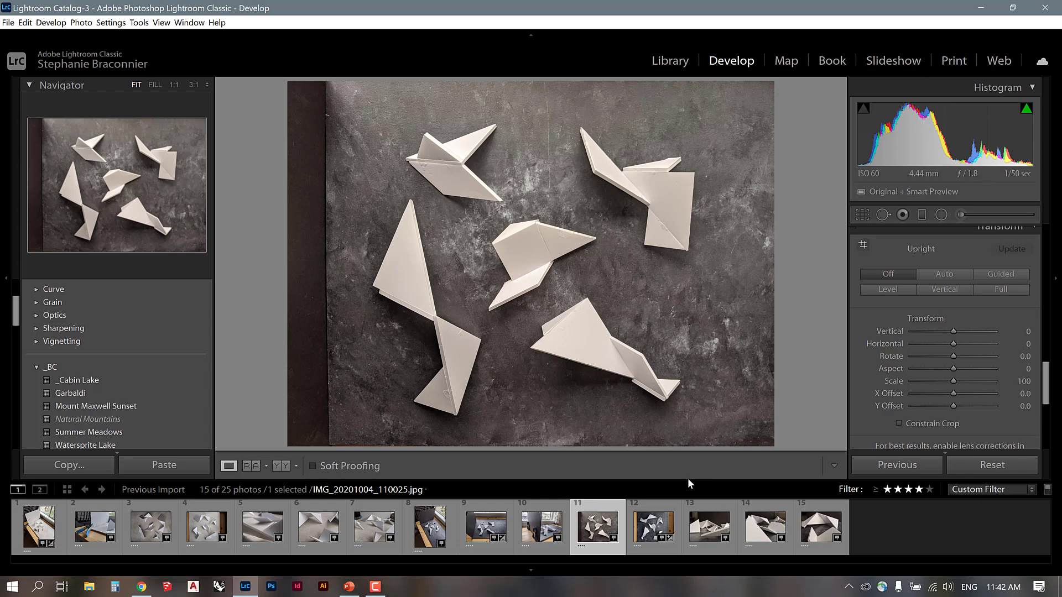
left_click(38, 526)
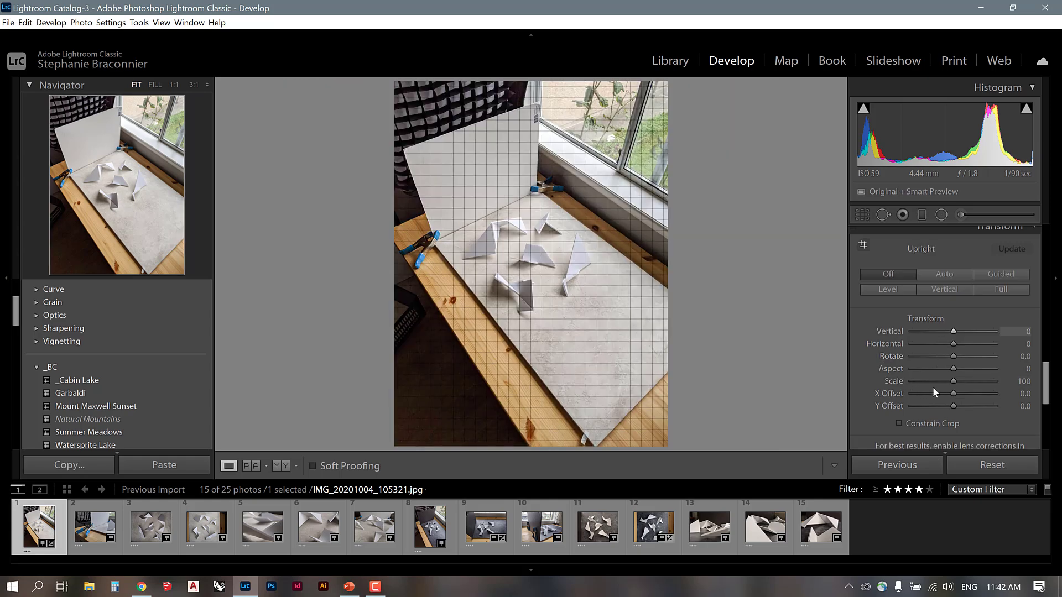
scroll(928, 370, "up", 10)
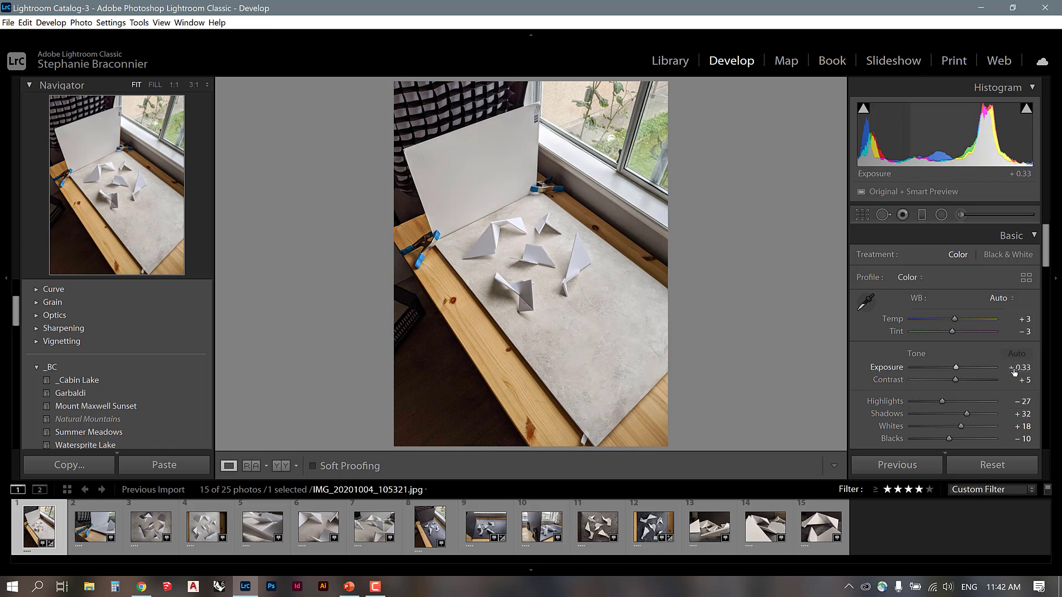
left_click_drag(955, 367, 959, 367)
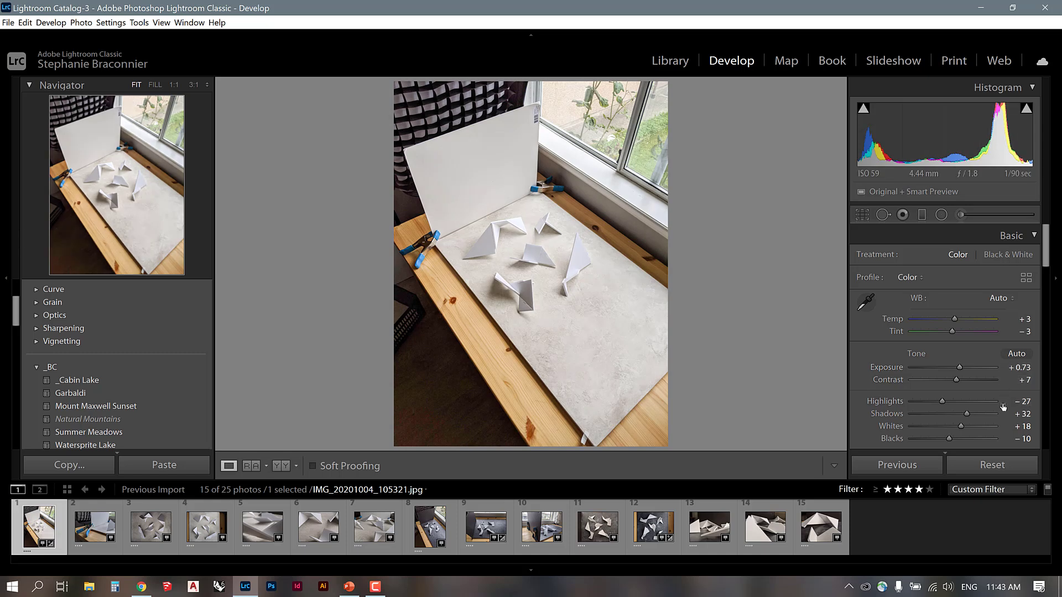
left_click(1022, 401)
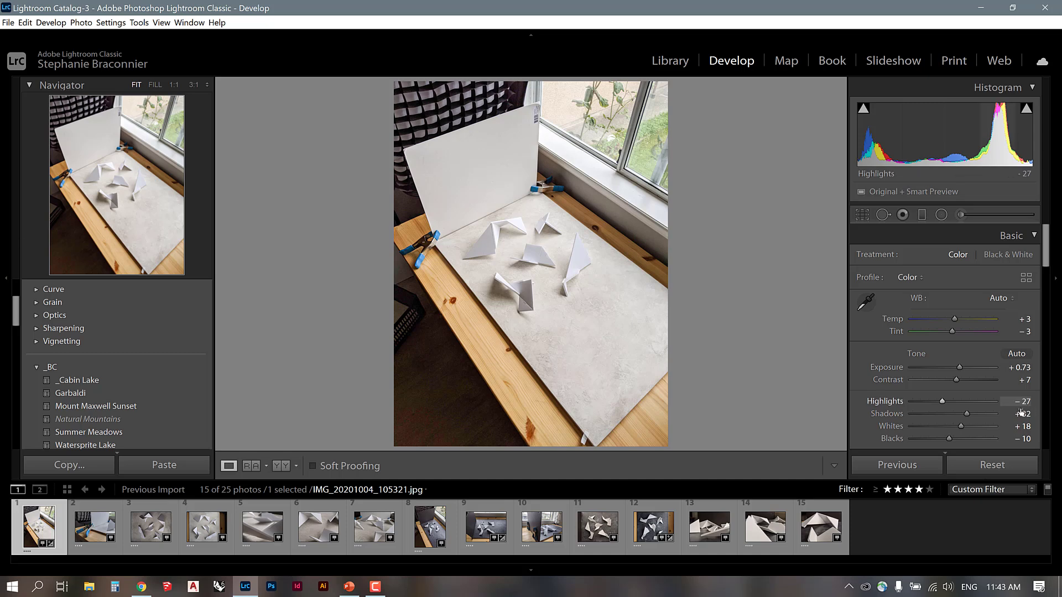
type("-38")
key("Return")
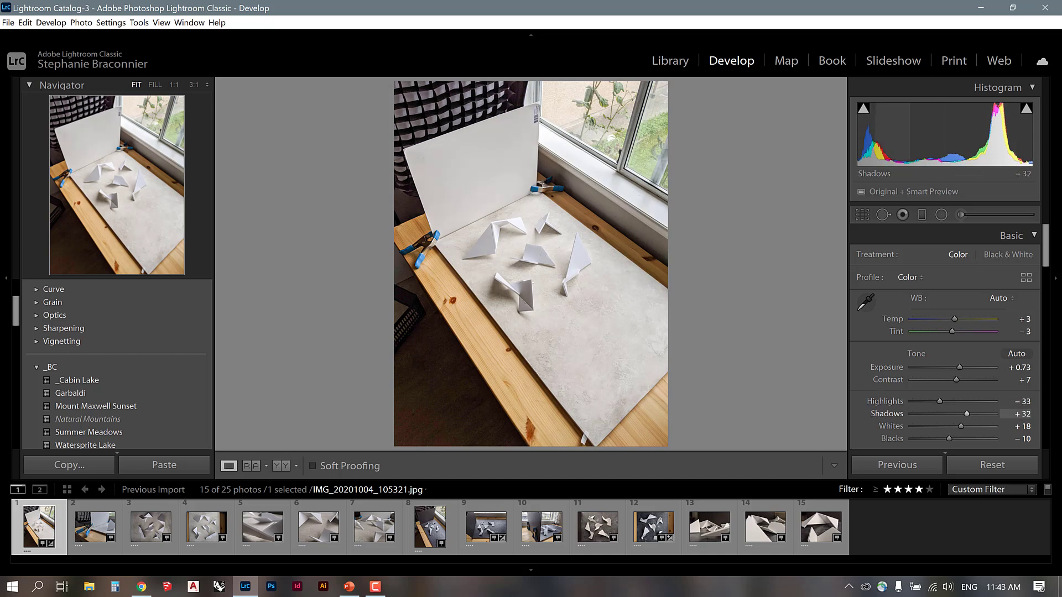
Step: Set the photo's Vibrance to 5 and Saturation to 0
scroll(1011, 409, "down", 3)
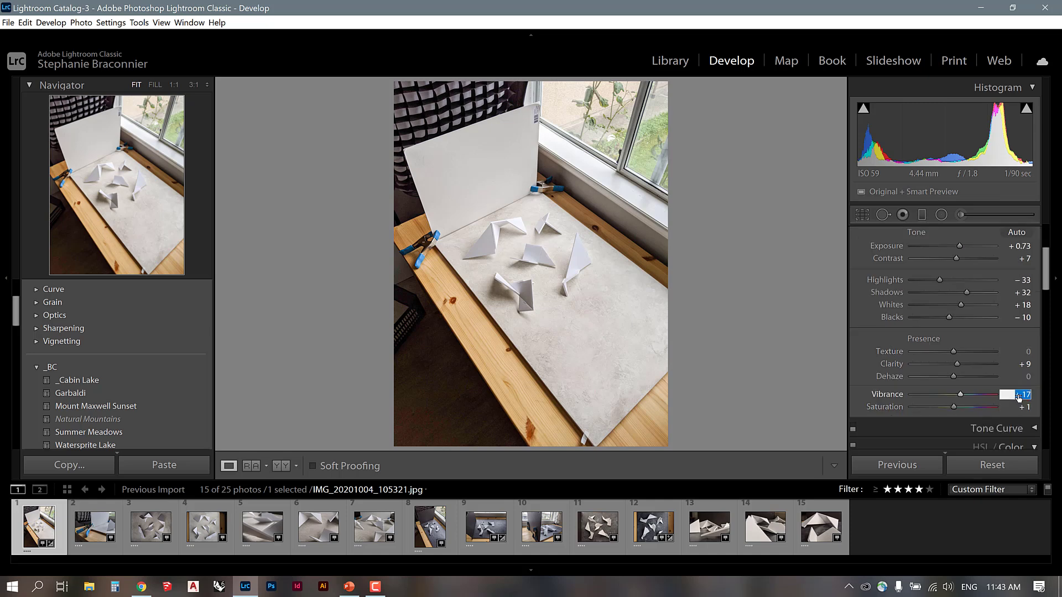
type("5")
left_click(1021, 407)
type("0")
key("Return")
Step: Rotate the photo's crop to an angle of about −1.75, tighten the frame around the boards, and apply it
left_click(862, 216)
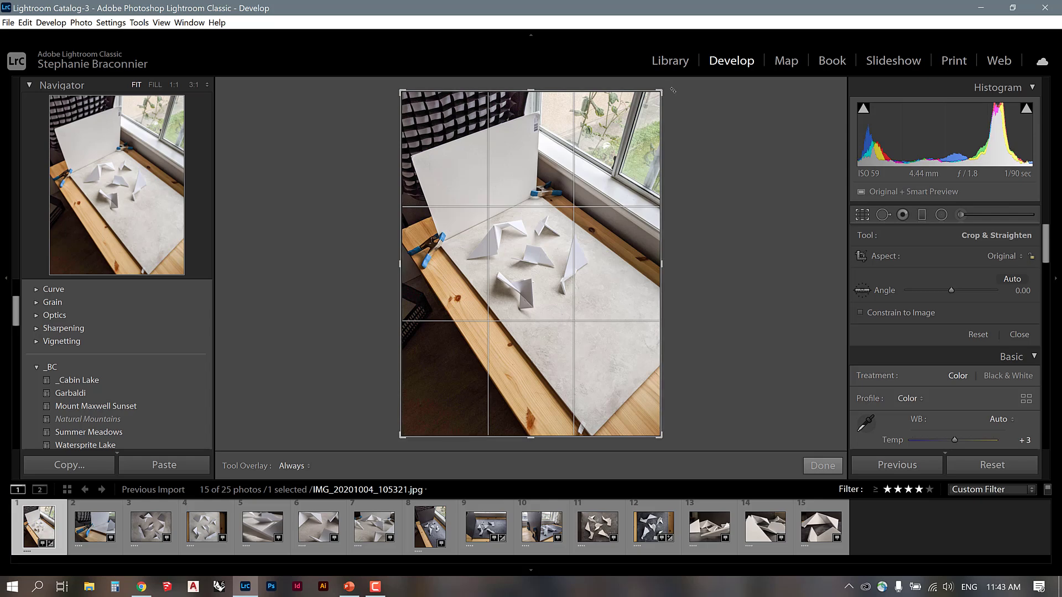
left_click_drag(671, 89, 670, 82)
left_click_drag(655, 429, 650, 420)
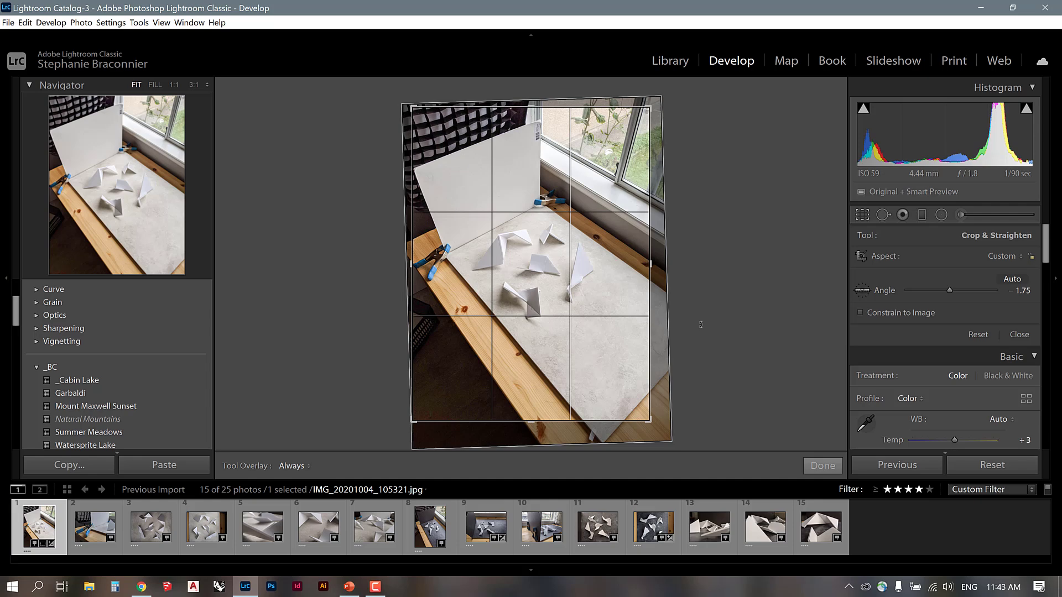
key("Return")
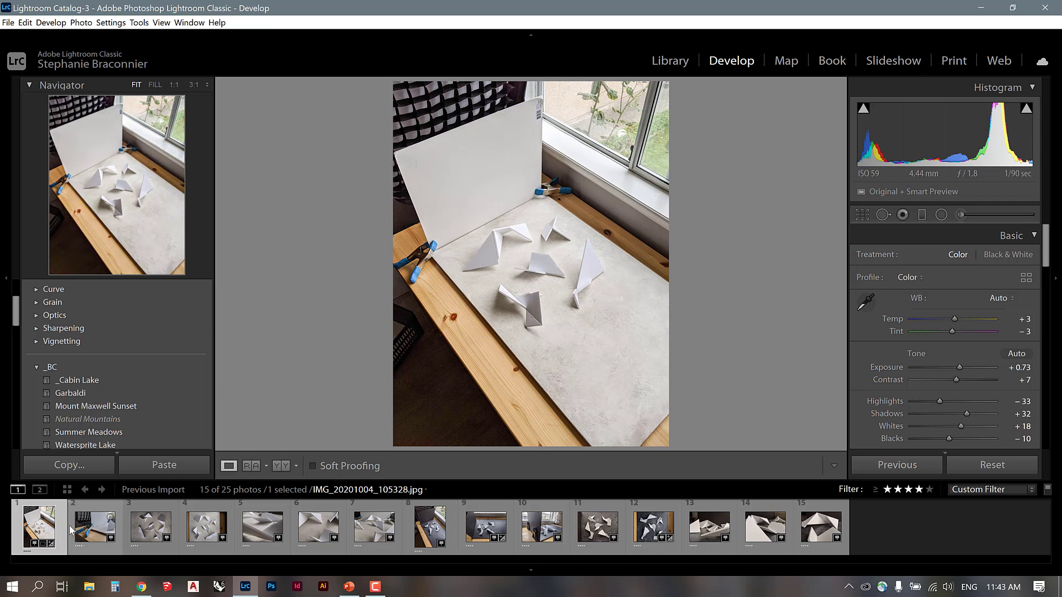
Step: Select the second through fifteenth photos and paste the develop settings from the previous photo onto them
left_click(88, 526)
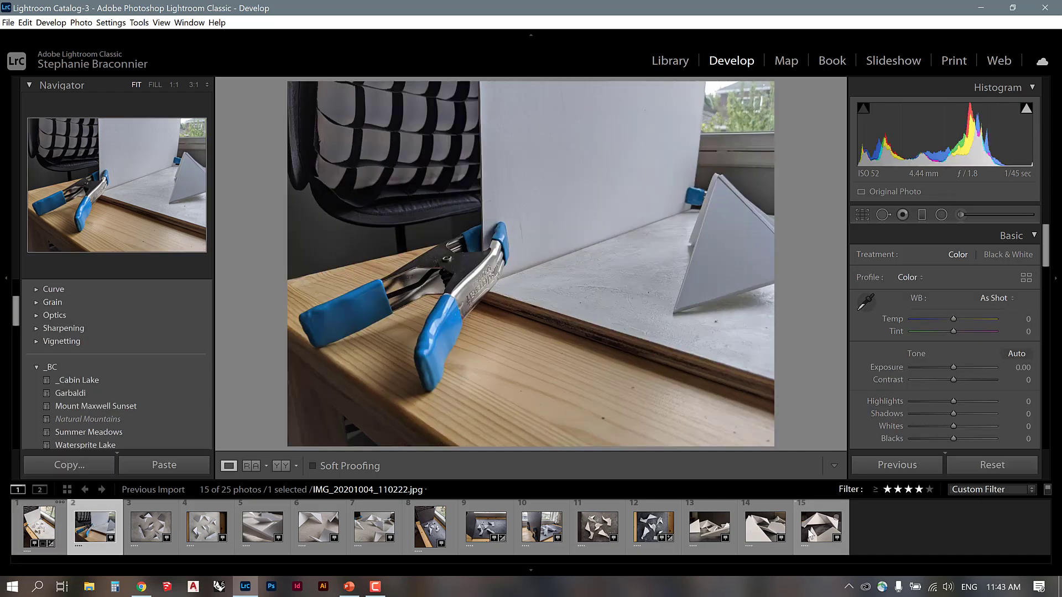
left_click(811, 534, "shift")
right_click(810, 532)
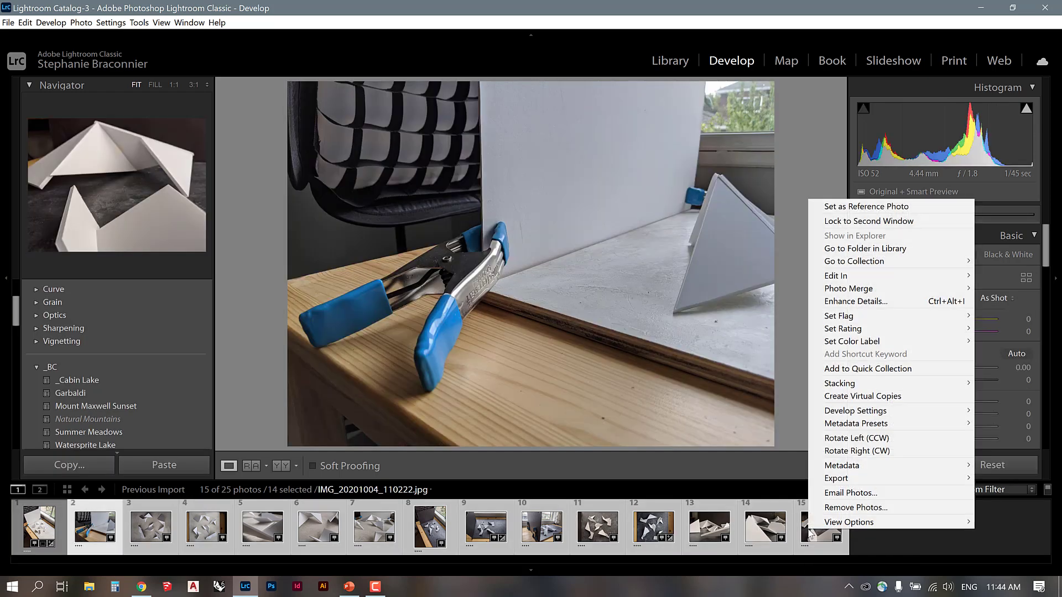
mouse_move(821, 414)
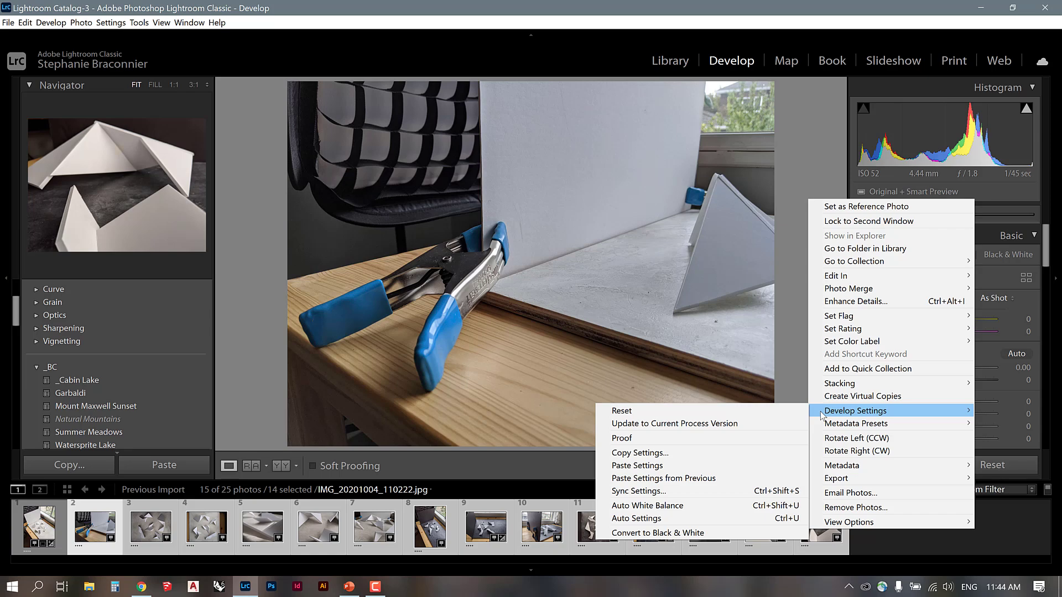
left_click(671, 479)
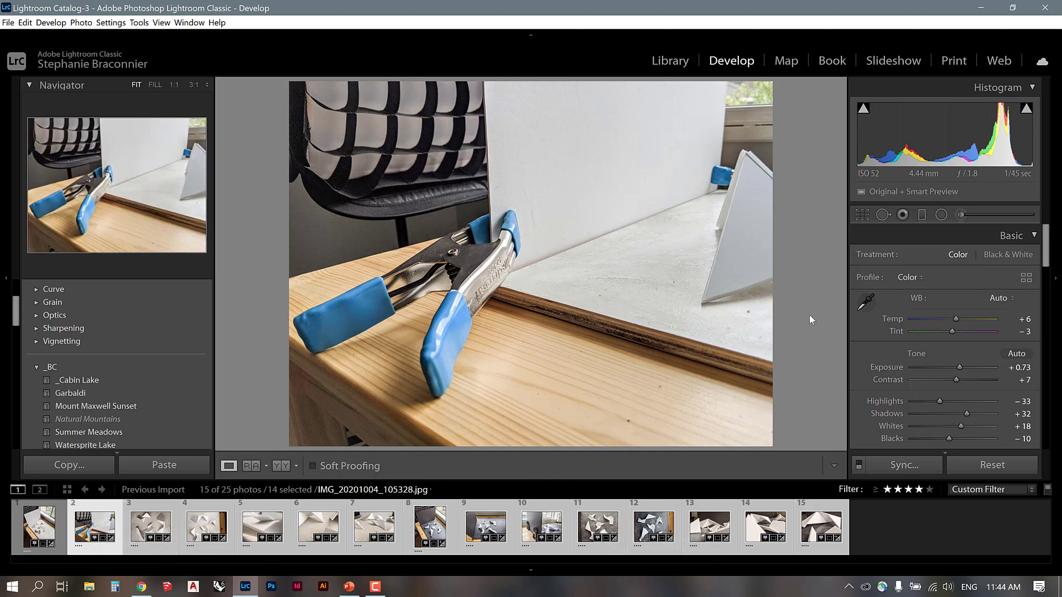
Step: Try Guided Upright on IMG_20201004_105328.jpg without drawing guides, and set Upright to Off
scroll(875, 337, "down", 15)
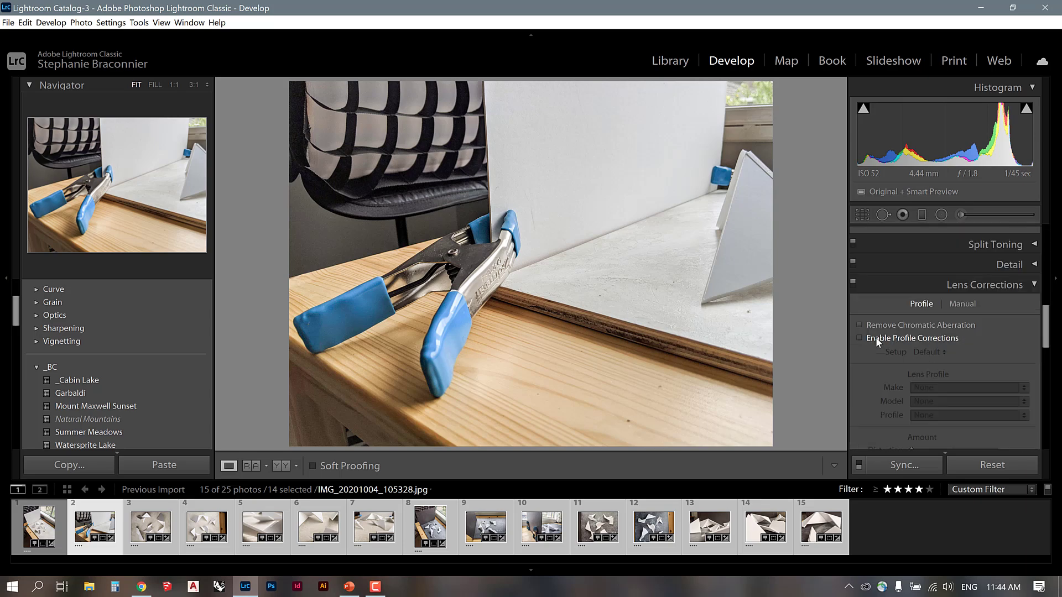
scroll(876, 338, "down", 2)
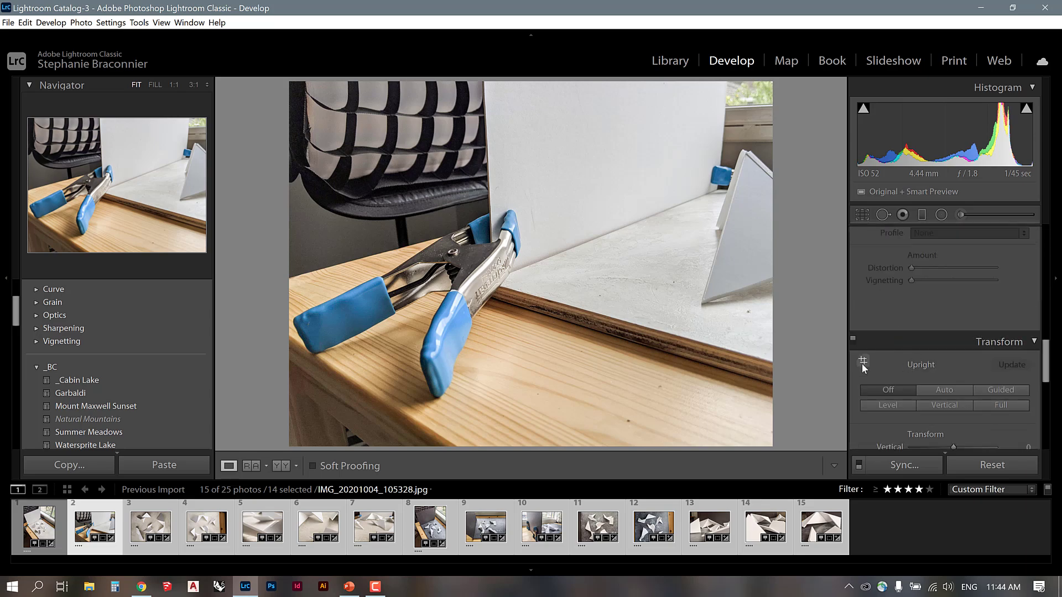
left_click(862, 362)
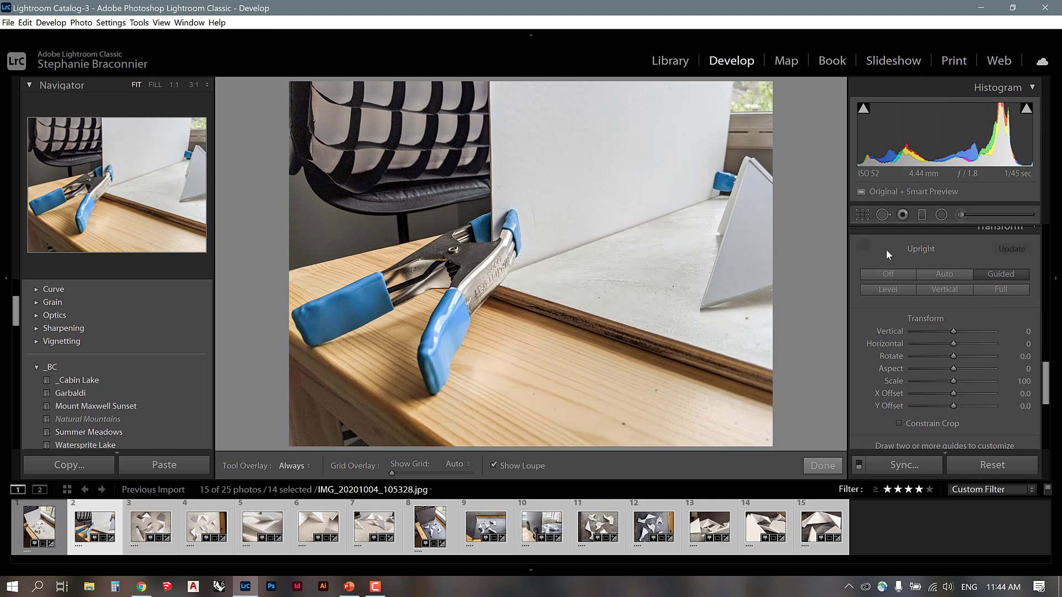
left_click(864, 246)
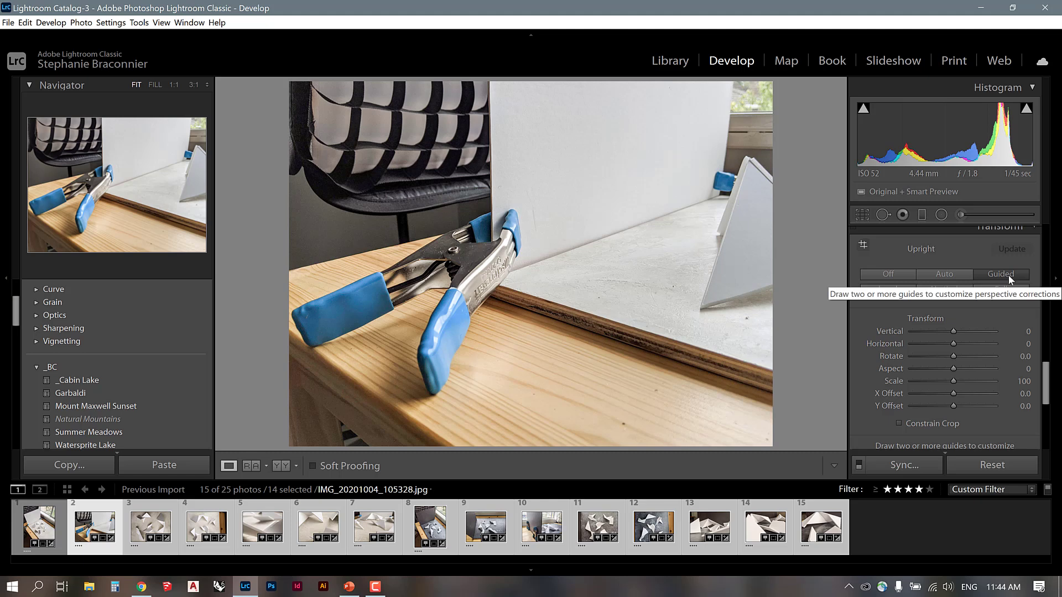
left_click(903, 277)
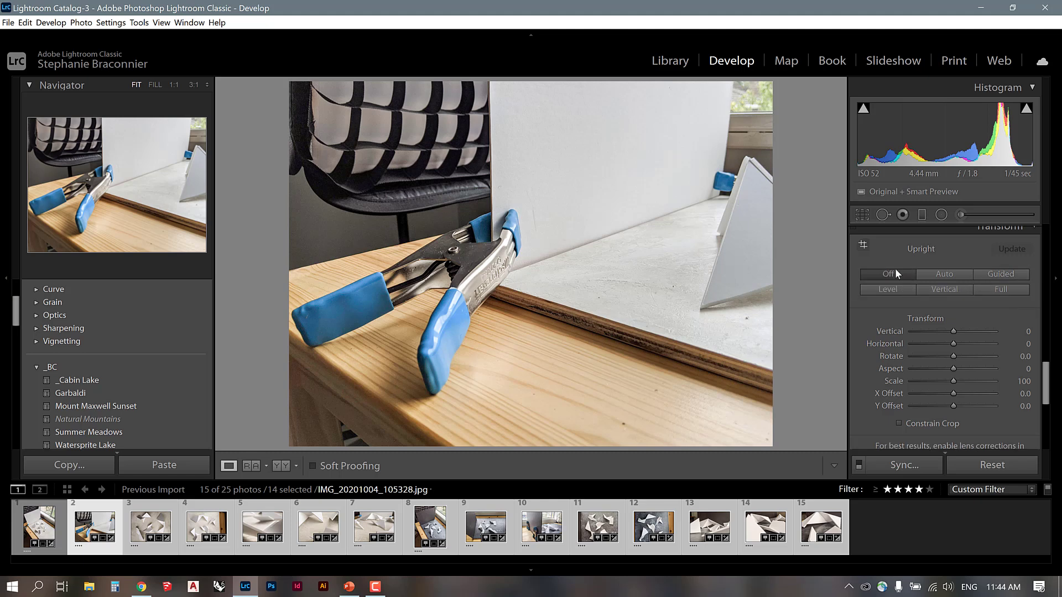
Step: Check IMG_20201004_105351.jpg, return to IMG_20201004_105328.jpg, and undo setting Upright to Off
left_click(147, 505)
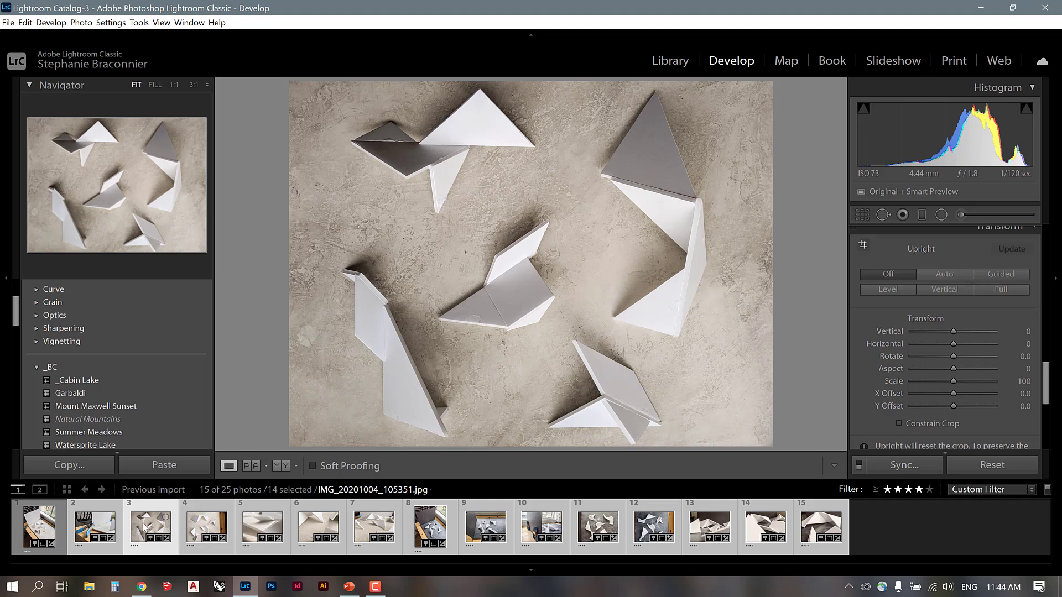
left_click(81, 528)
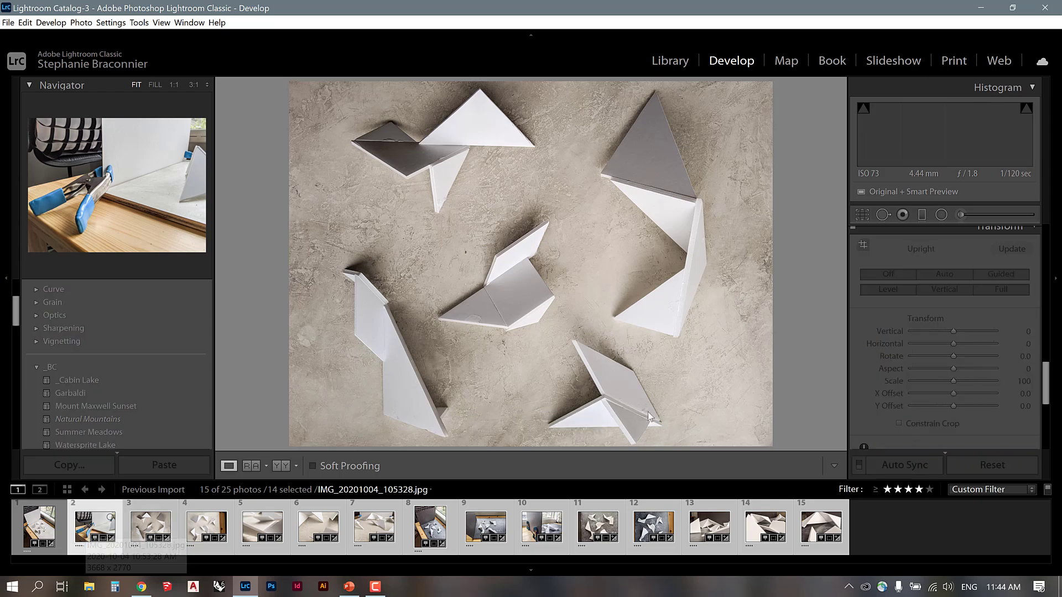
key("ctrl+z")
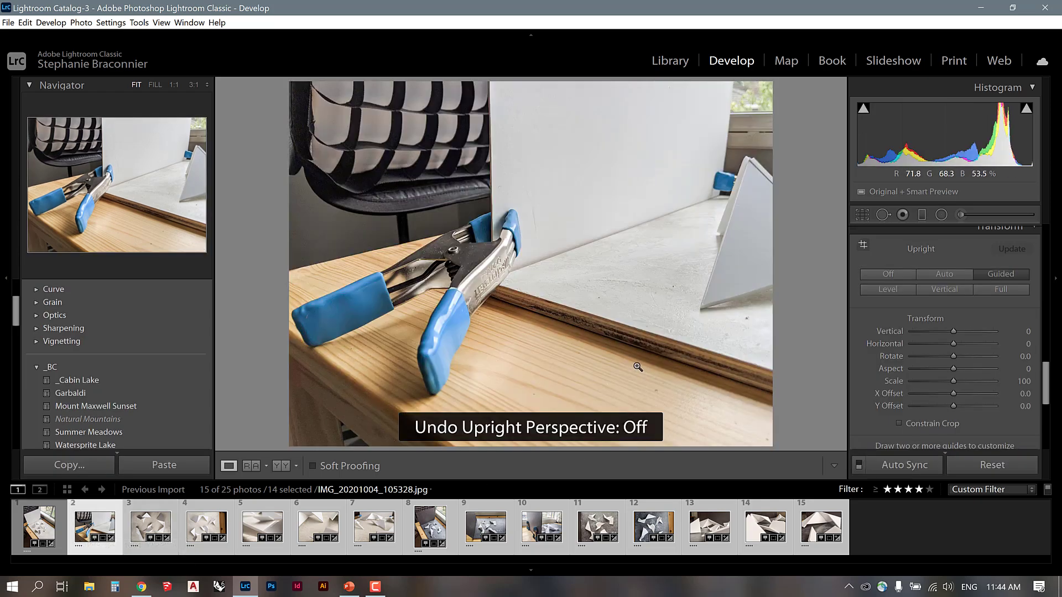
Step: Undo the Guided Upright change and the develop settings pasted onto the fourteen photos, and clear the selection
key("ctrl+z")
key("ctrl+z")
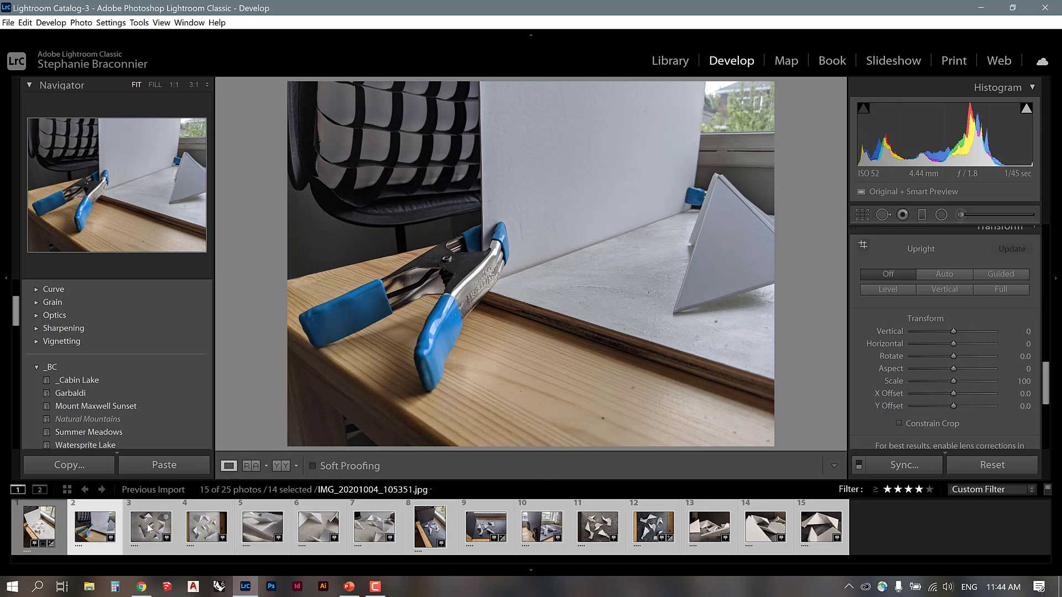
key("ctrl+d")
Step: Create a develop preset named Model Photos from IMG_20201004_105321.jpg in the Architecture & Landscape group, keeping the checked settings
left_click(27, 538)
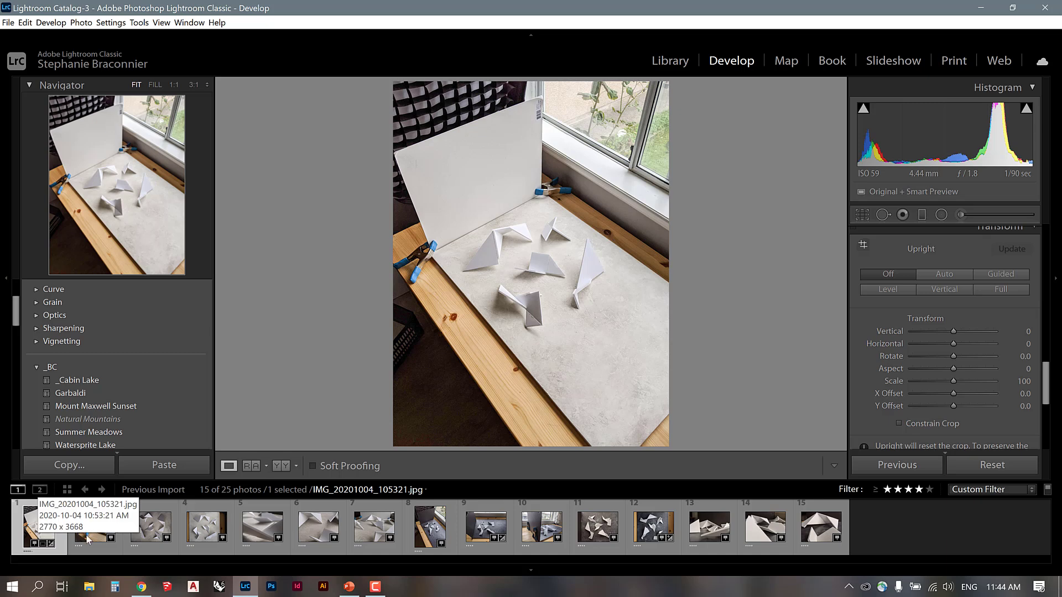
scroll(146, 383, "up", 3)
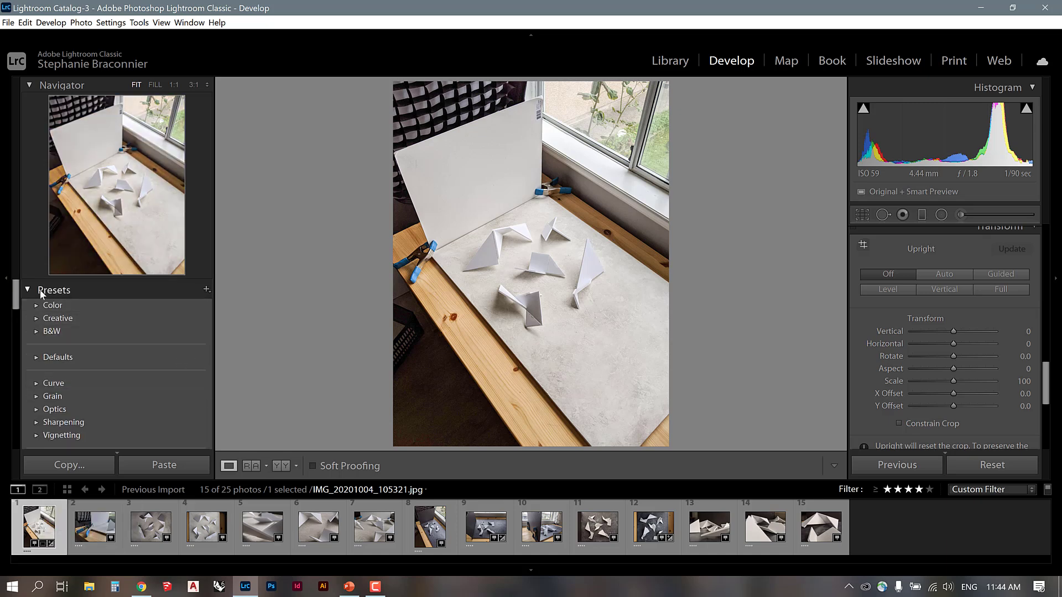
left_click(205, 291)
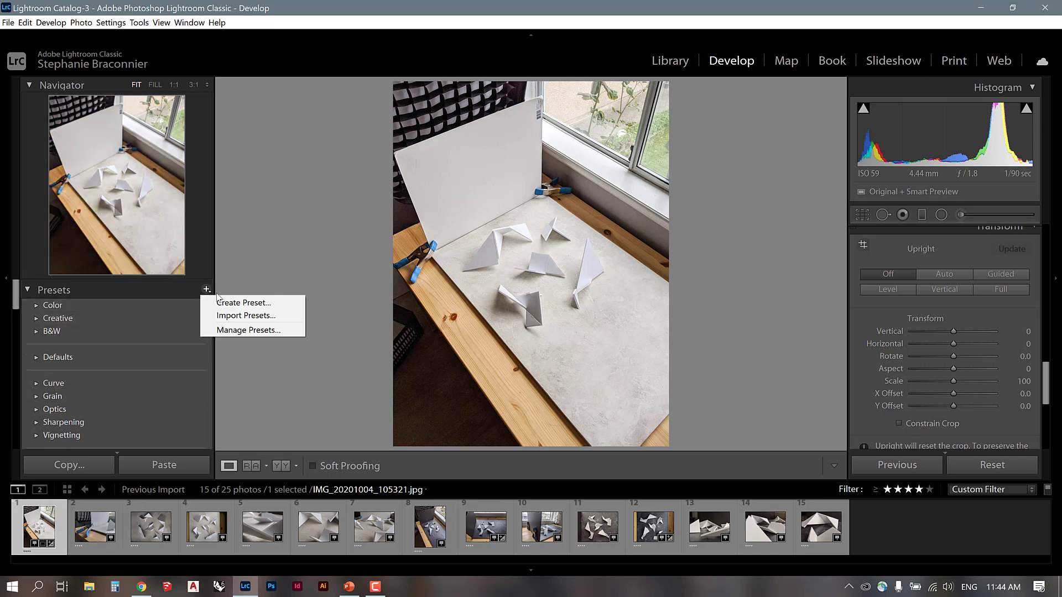
left_click(231, 303)
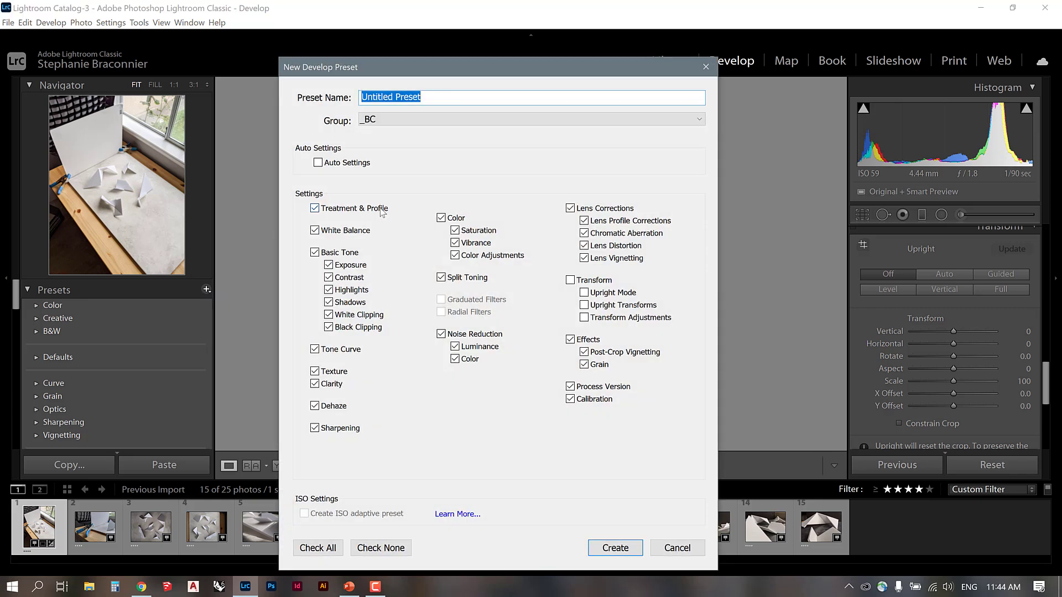
type("Model Photos")
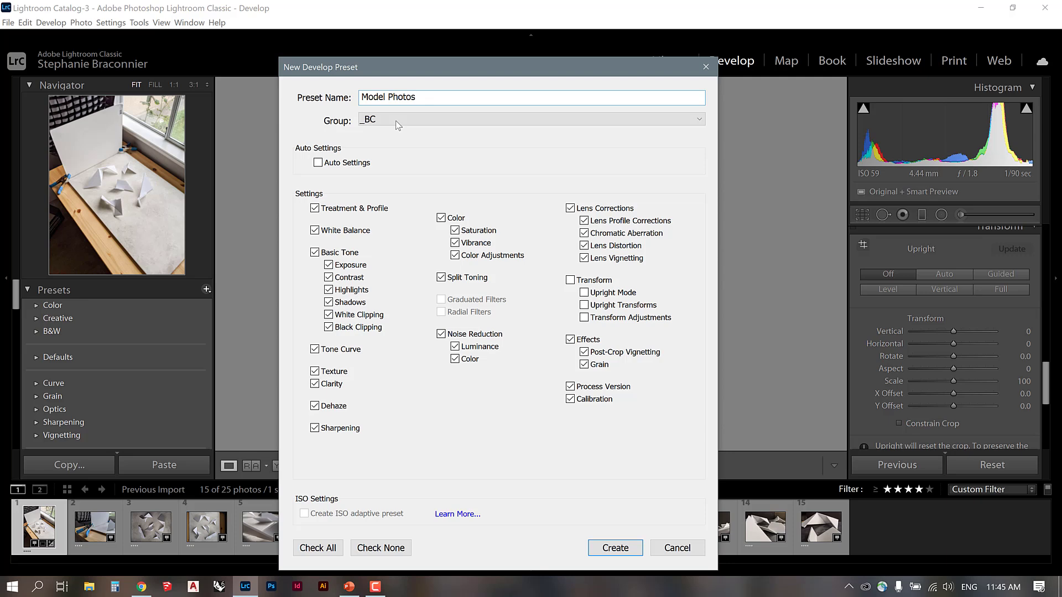
left_click(396, 124)
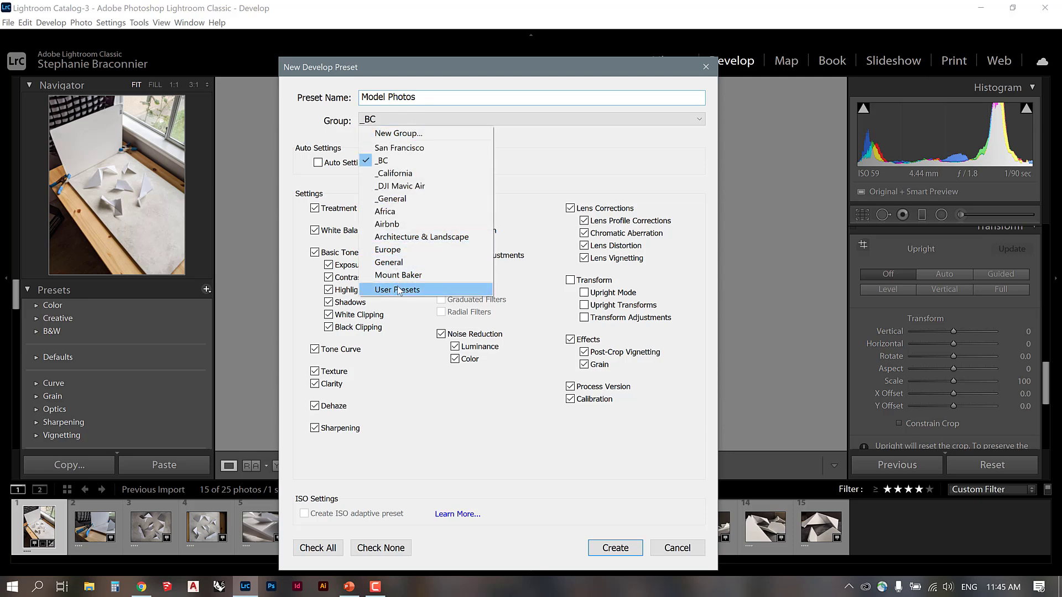
left_click(411, 239)
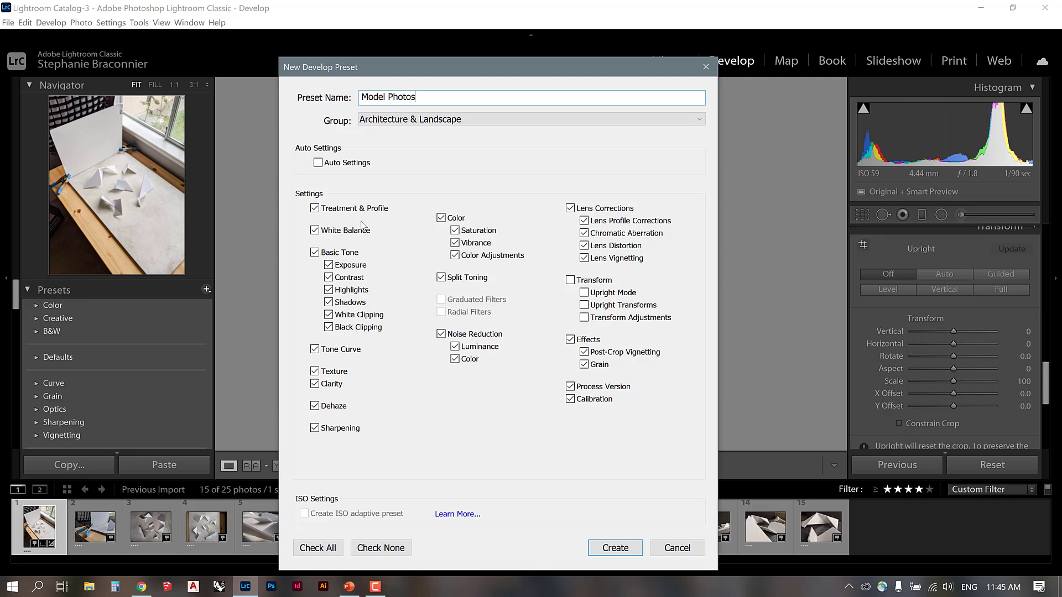
left_click(615, 548)
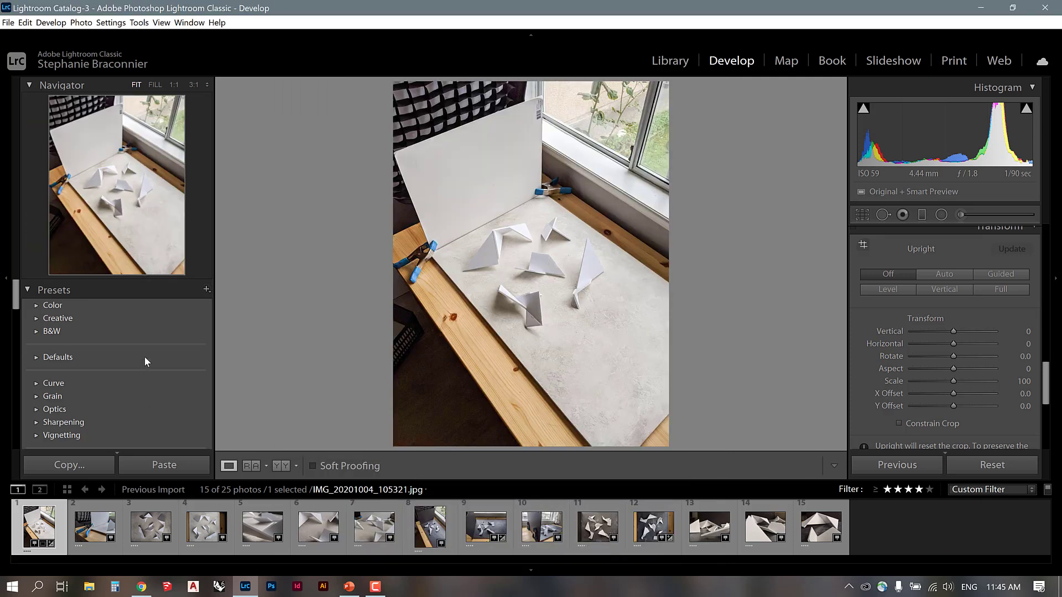
Step: Collapse the _BC preset group and expand Architecture & Landscape to reach the Model Photos preset
scroll(143, 352, "down", 3)
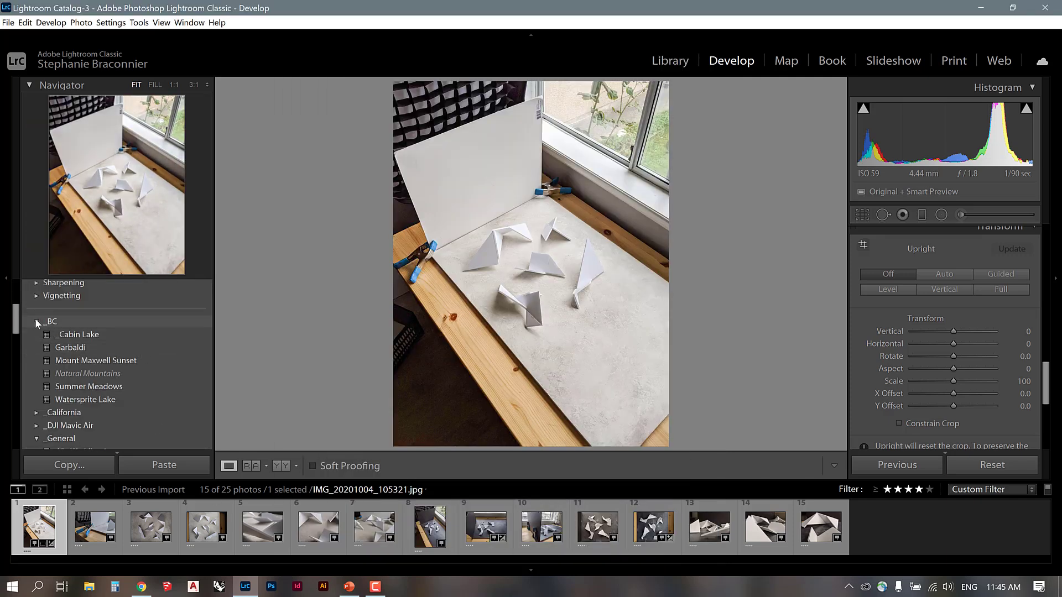
left_click(36, 321)
scroll(68, 369, "down", 1)
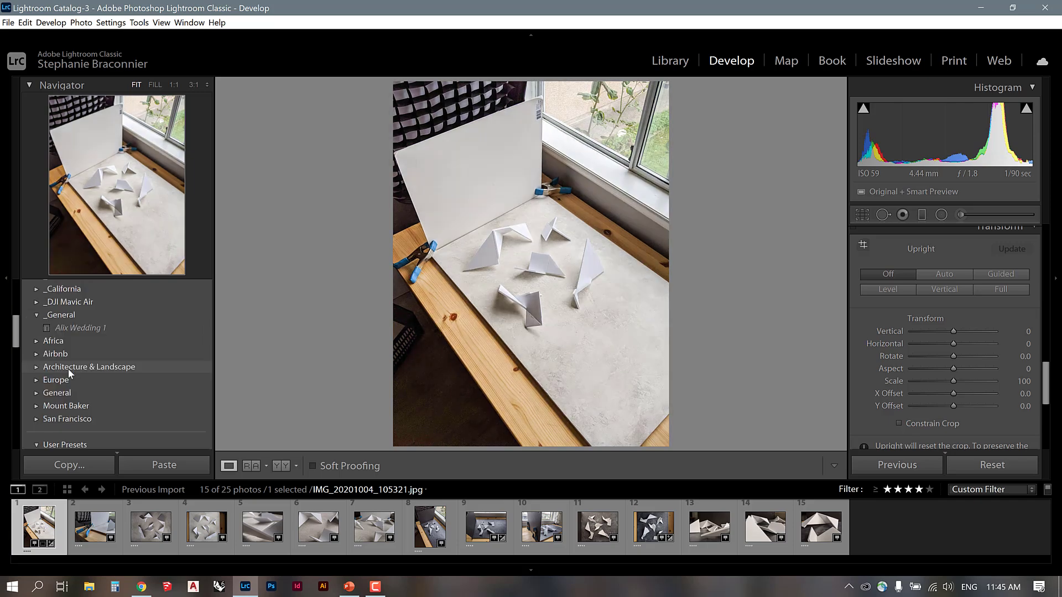
left_click(36, 367)
scroll(138, 341, "down", 1)
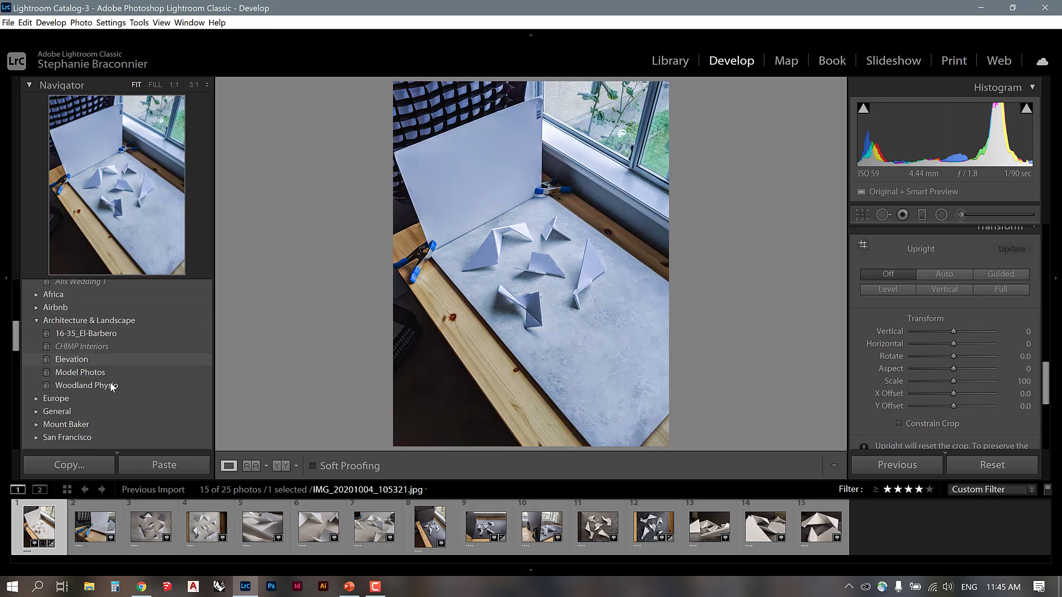
Step: Apply the Model Photos preset to IMG_20201004_105328.jpg and IMG_20201004_105351.jpg
left_click(93, 526)
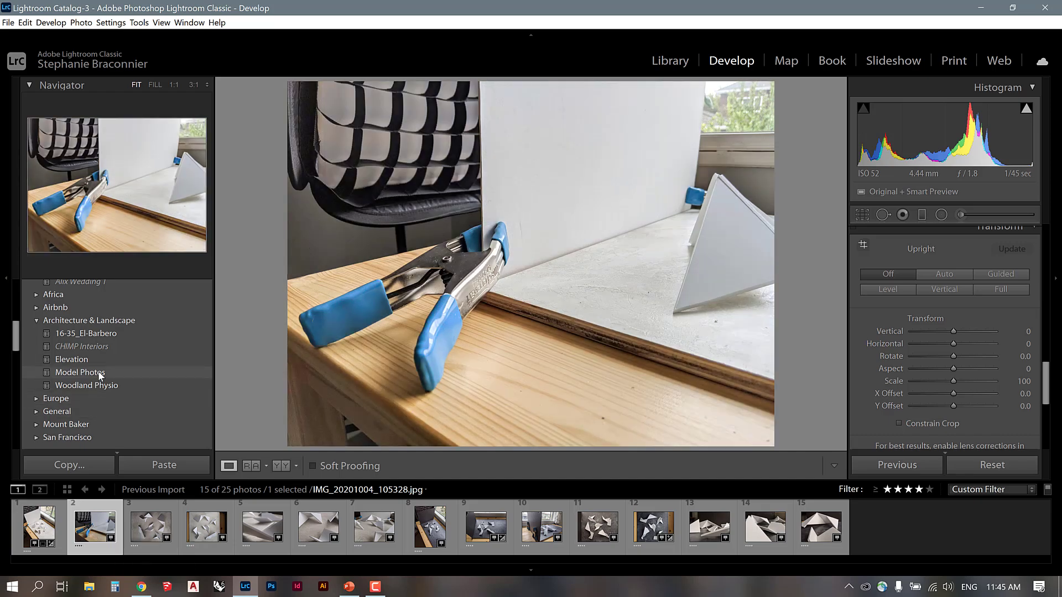
left_click(100, 375)
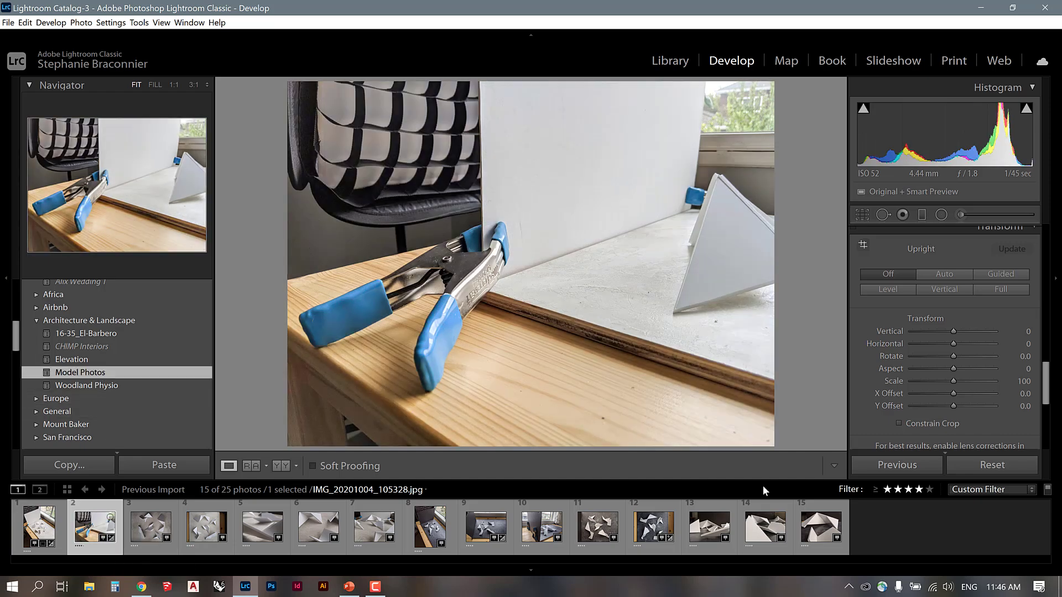
scroll(914, 392, "up", 10)
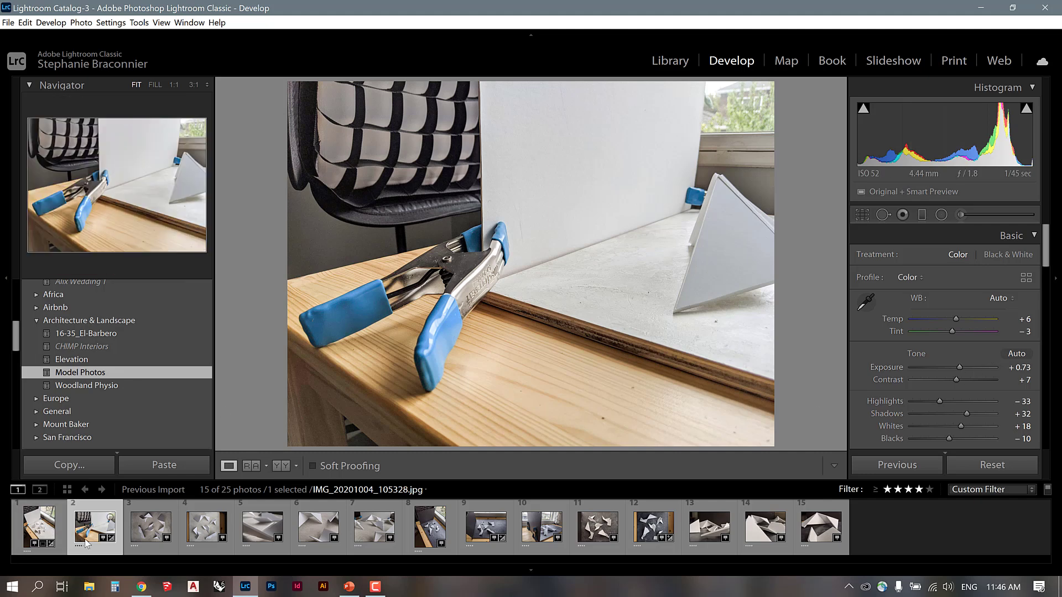
left_click(143, 533)
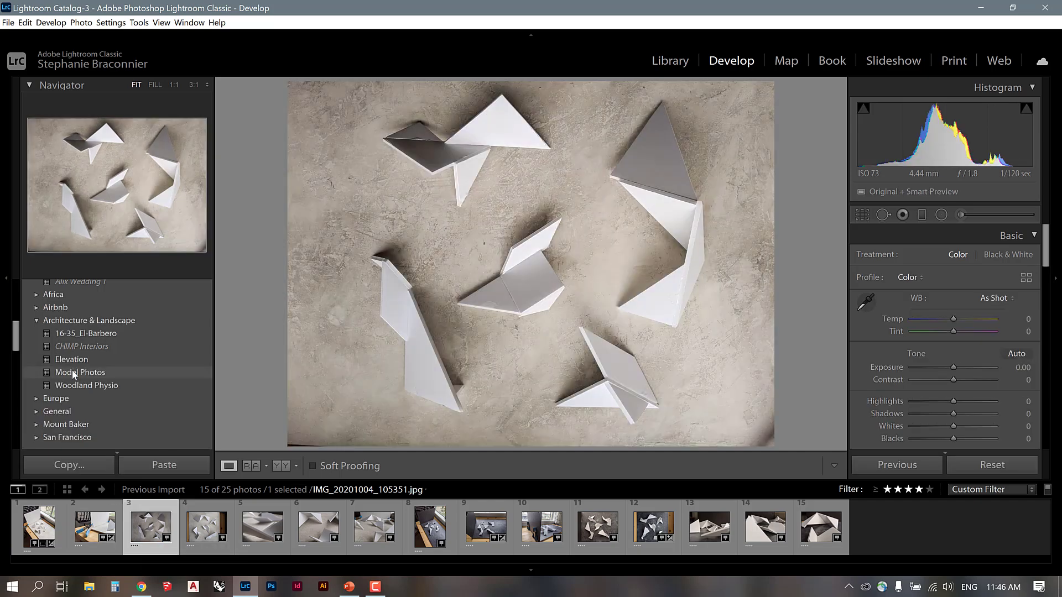
left_click(73, 374)
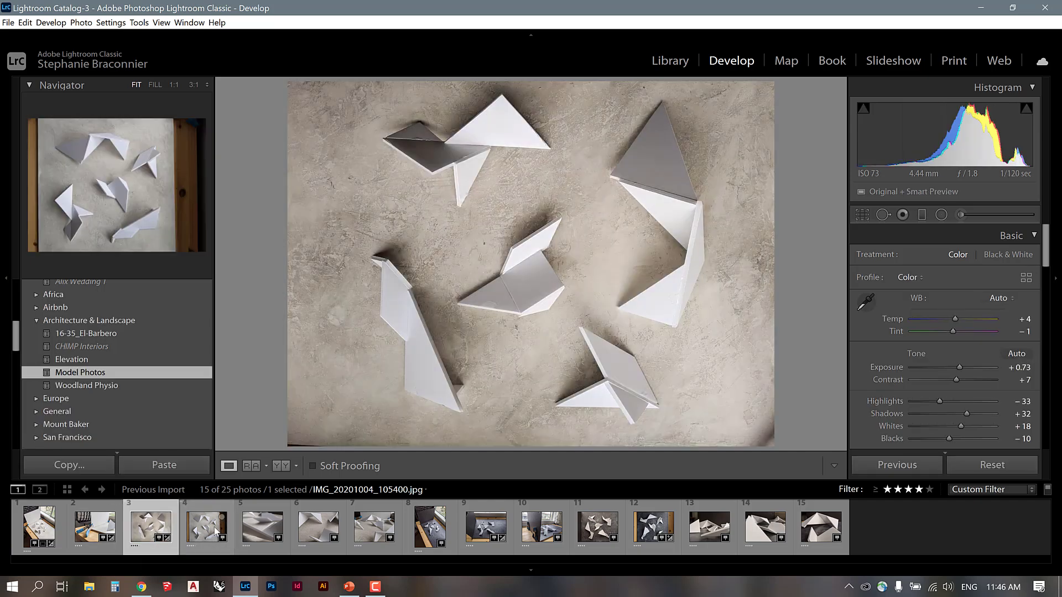
Step: Select the fourth through fifteenth photos and paste the develop settings from the previous photo onto them
left_click(221, 547)
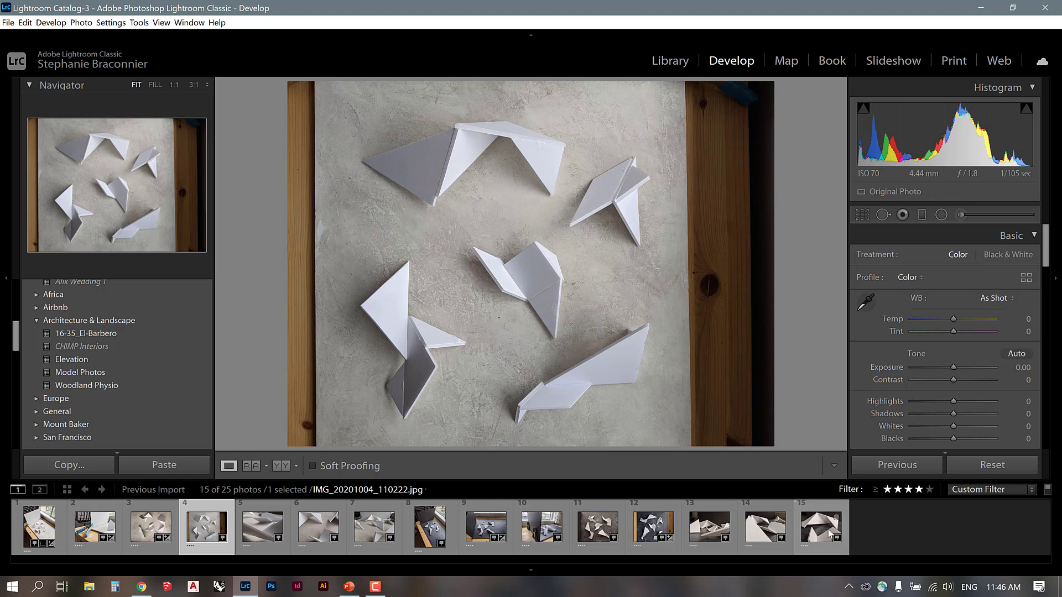
left_click(830, 534, "shift")
right_click(820, 532)
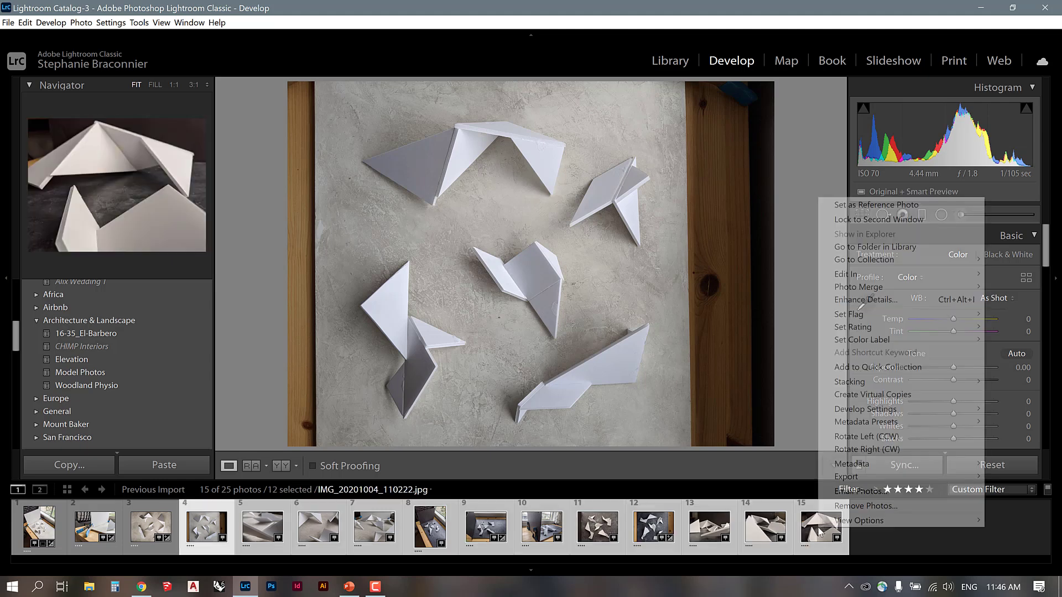
mouse_move(854, 409)
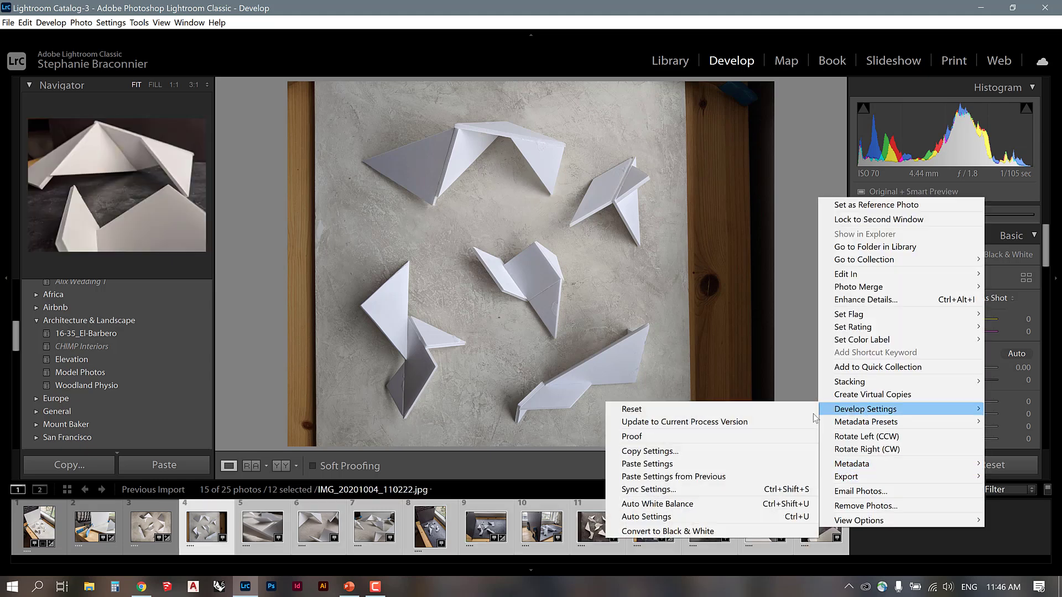
left_click(685, 477)
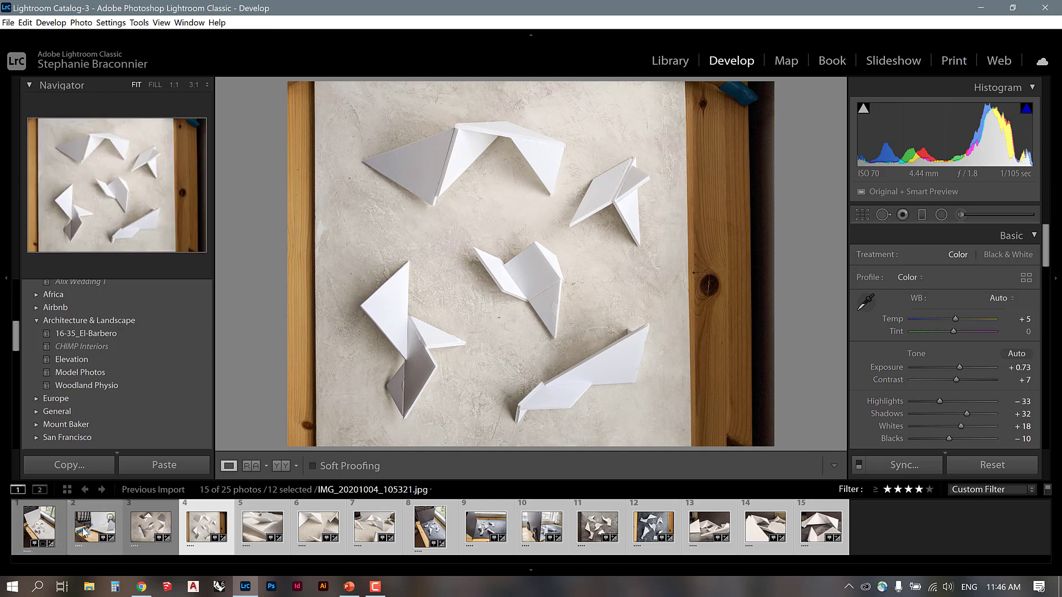
Step: Review the second and third photos, and rotate IMG_20201004_105400.jpg 90° counterclockwise in the Library module
left_click(110, 528)
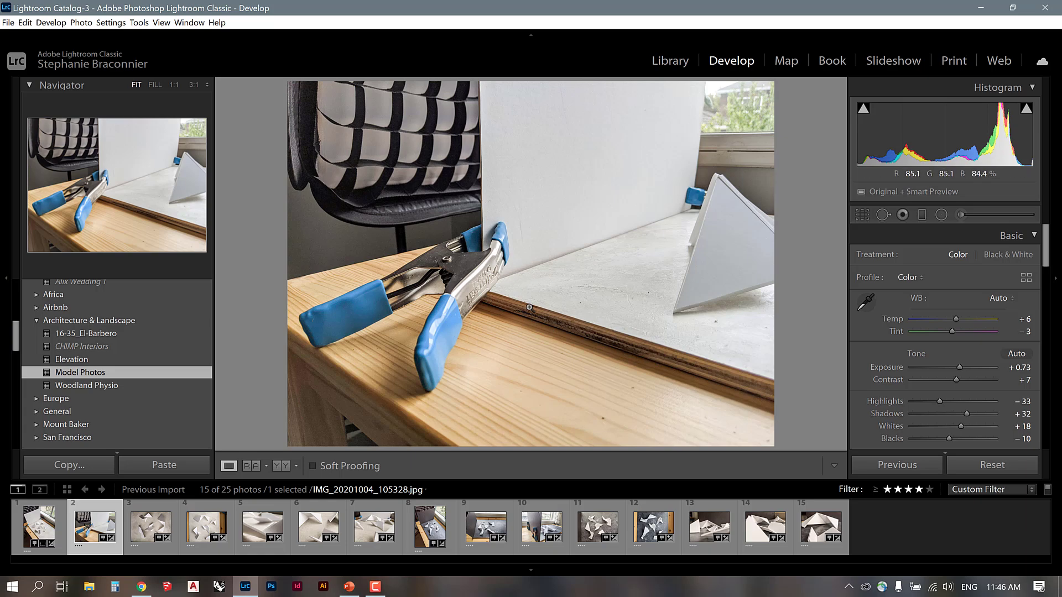
left_click(150, 525)
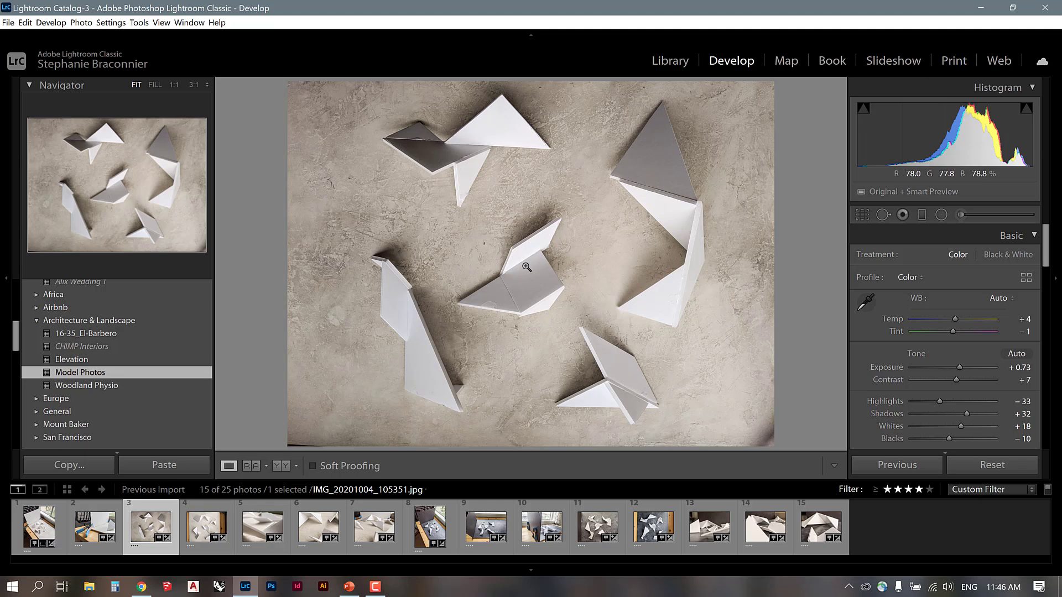
left_click(189, 528)
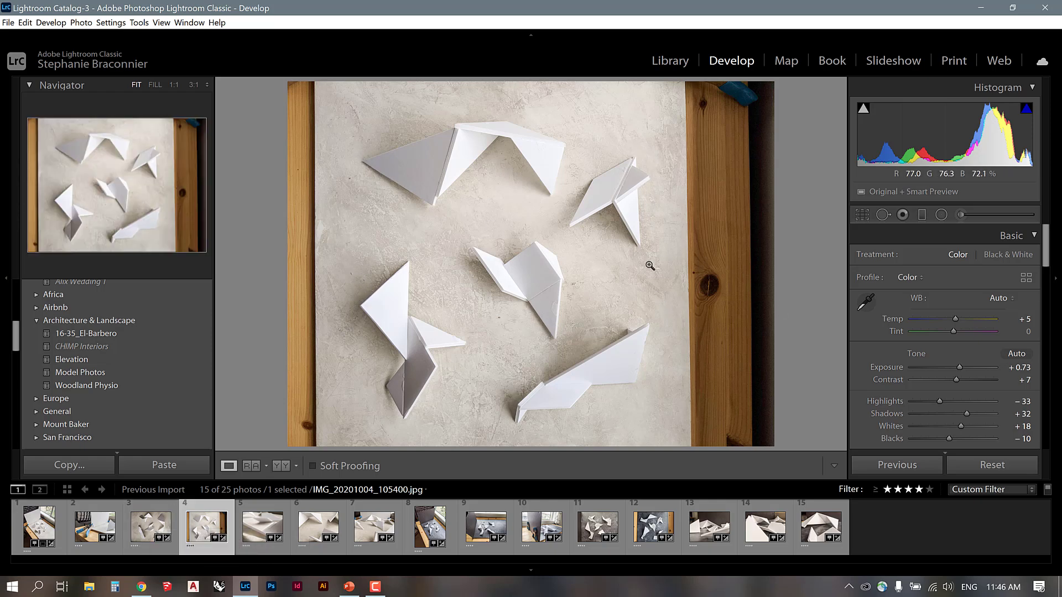
left_click(677, 65)
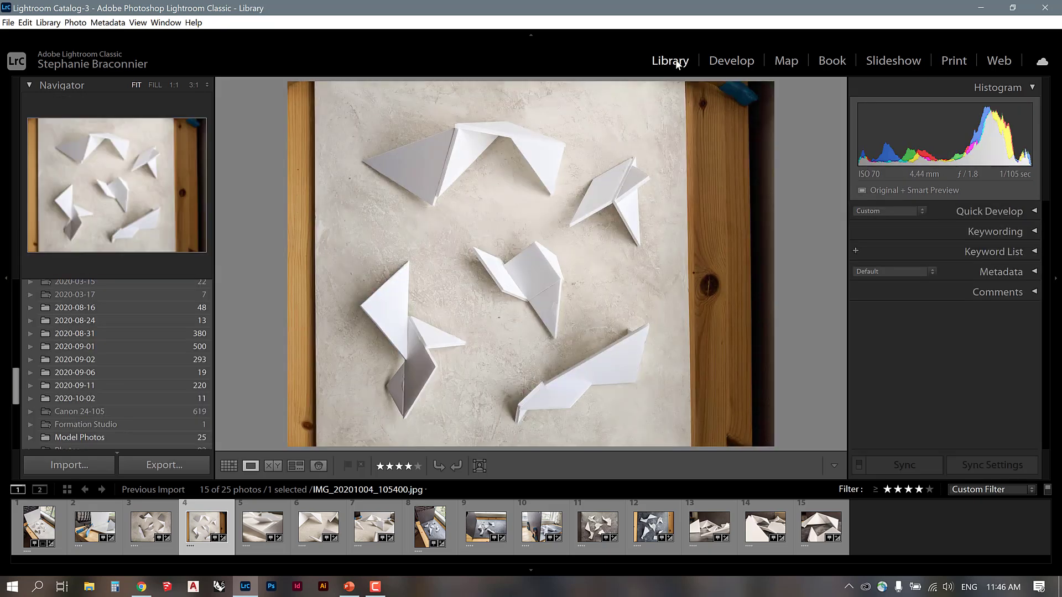
left_click(439, 469)
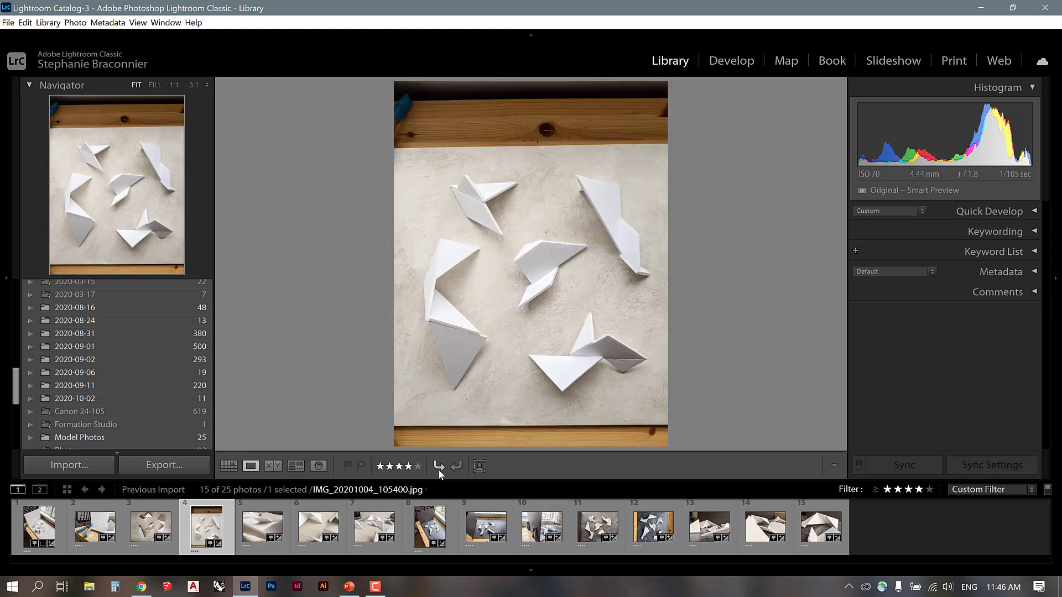
Step: Rotate IMG_20201004_105351.jpg by 180° and compare its orientation with IMG_20201004_105400.jpg
left_click(148, 526)
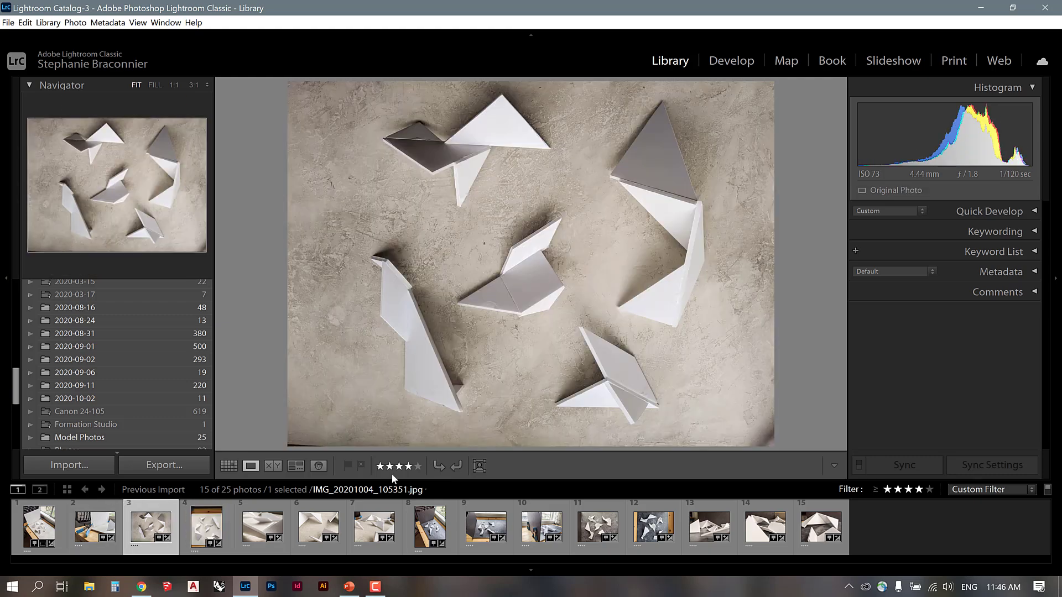
left_click(437, 466)
left_click(439, 466)
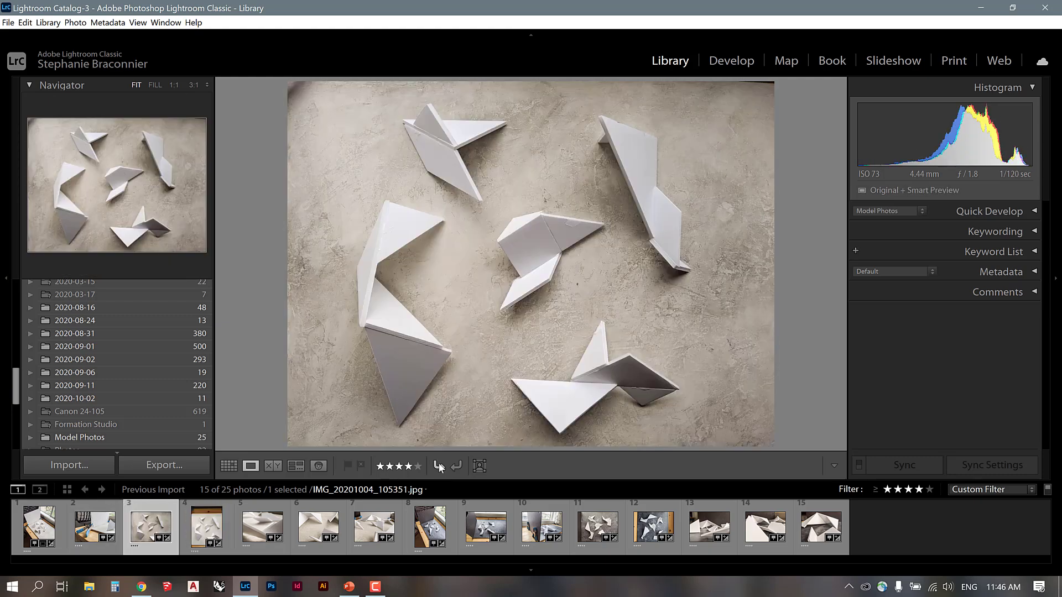
left_click(204, 528)
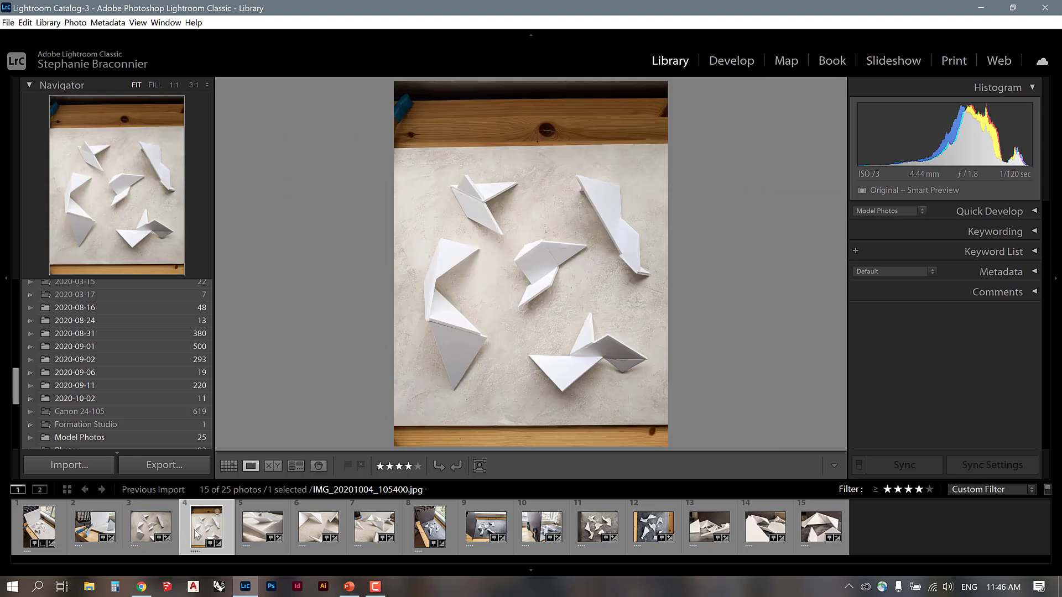
left_click(155, 532)
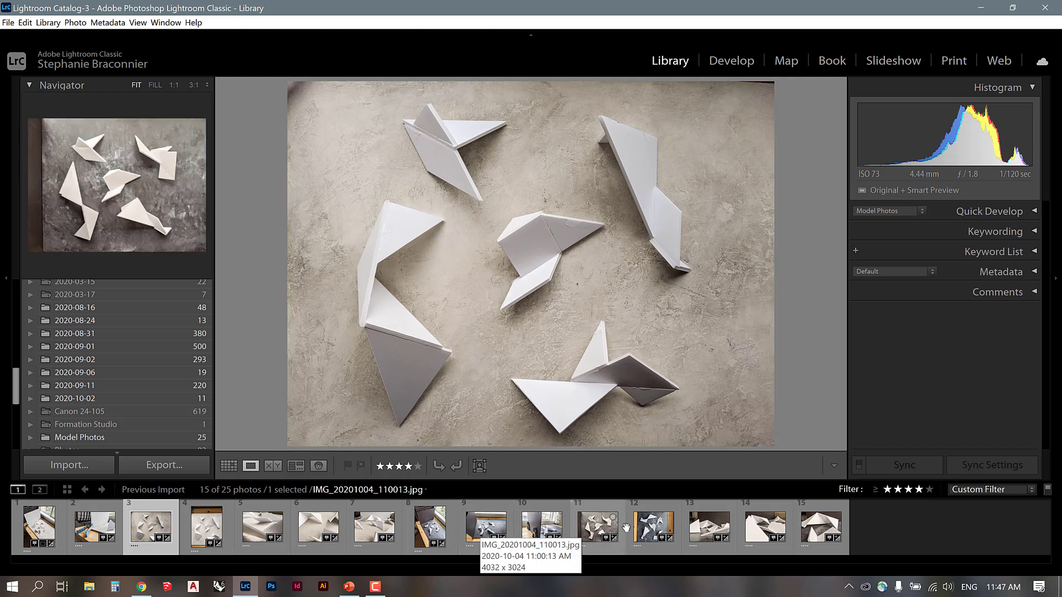
Step: Check the orientation of IMG_20201004_110025.jpg and rotate IMG_20201004_110033.jpg 90° counterclockwise to match it
left_click(593, 531)
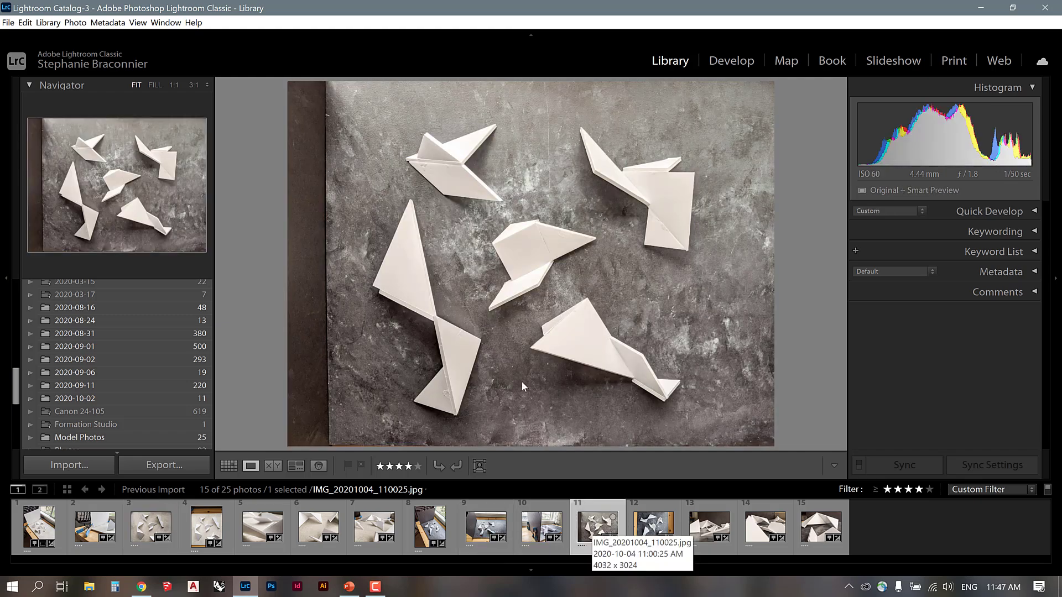
left_click(645, 531)
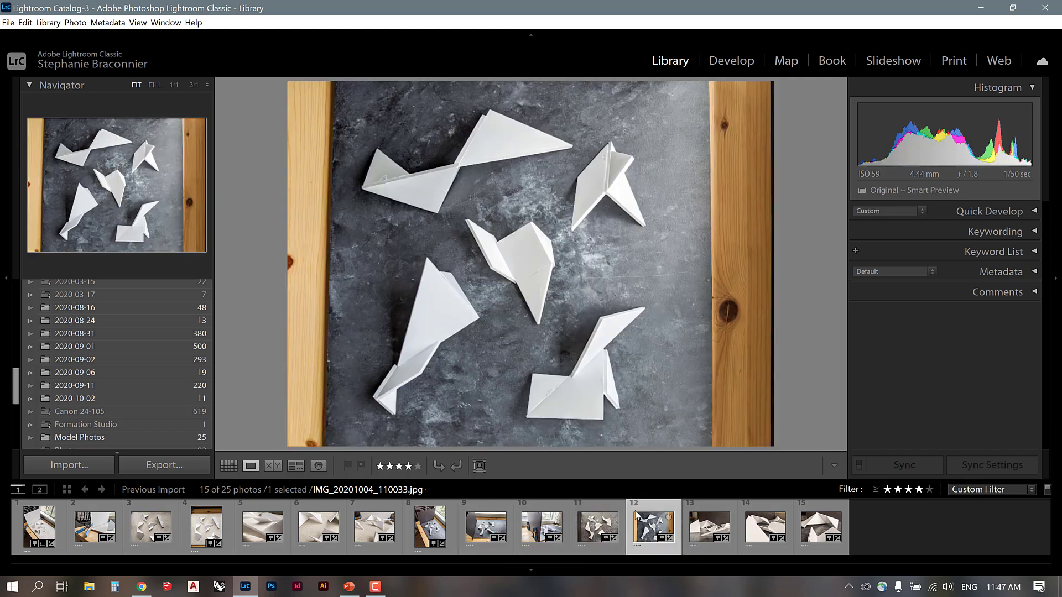
left_click(439, 464)
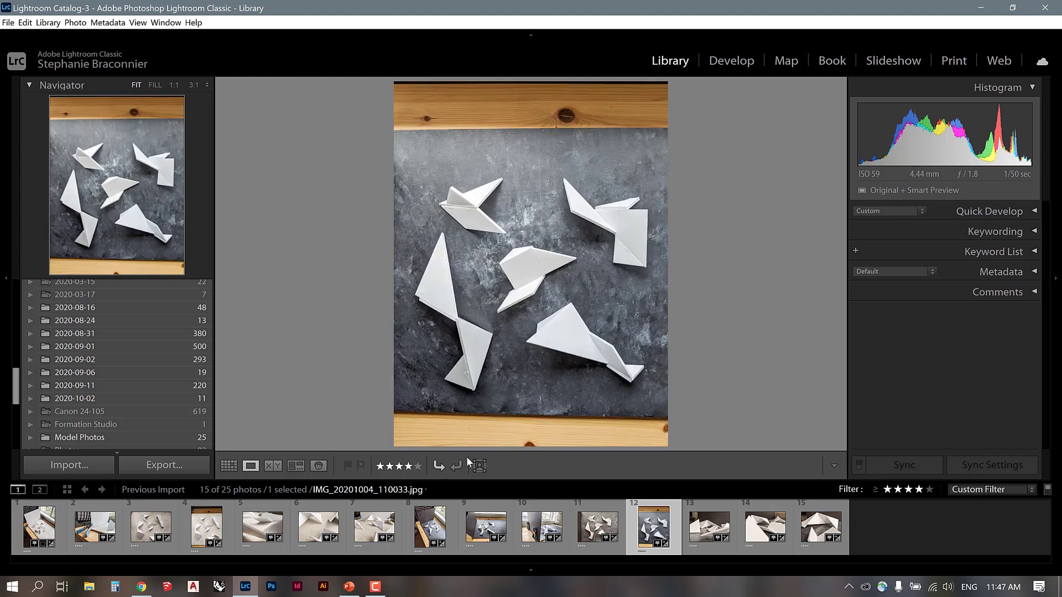
Step: Open IMG_20201004_105351.jpg in the Develop module
left_click(739, 62)
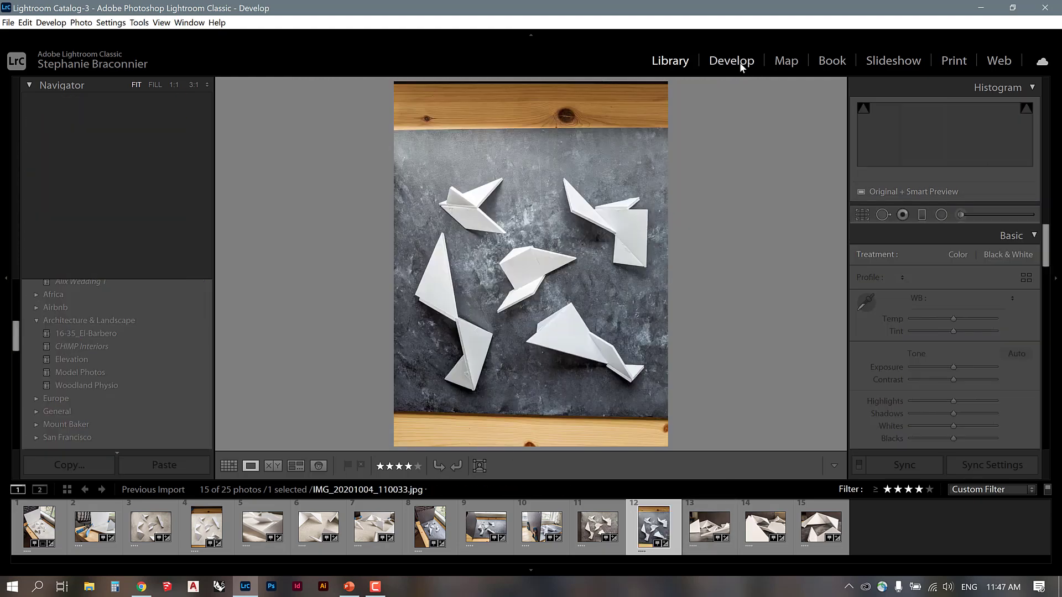
left_click(151, 526)
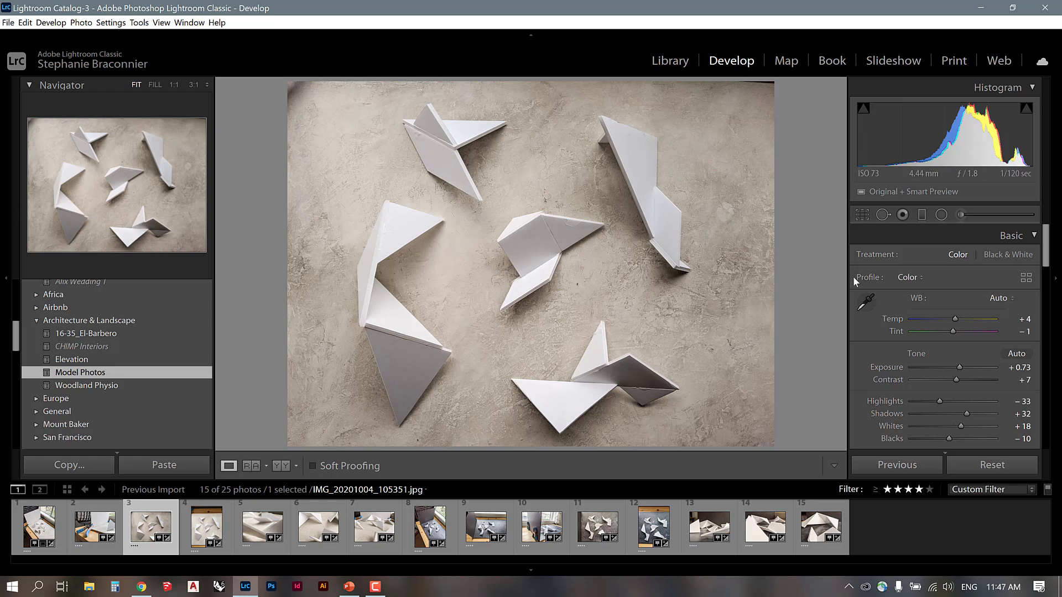
Step: Straighten IMG_20201004_105351.jpg to an angle of −1.75 and reposition the photo within the crop frame
left_click(863, 215)
left_click_drag(781, 96, 786, 82)
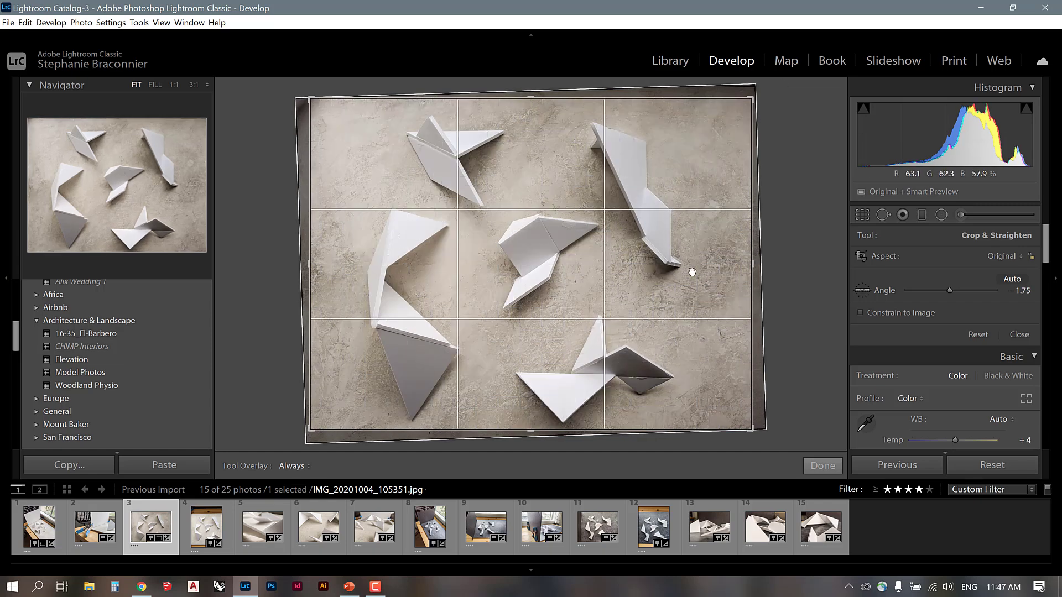
left_click_drag(655, 271, 653, 263)
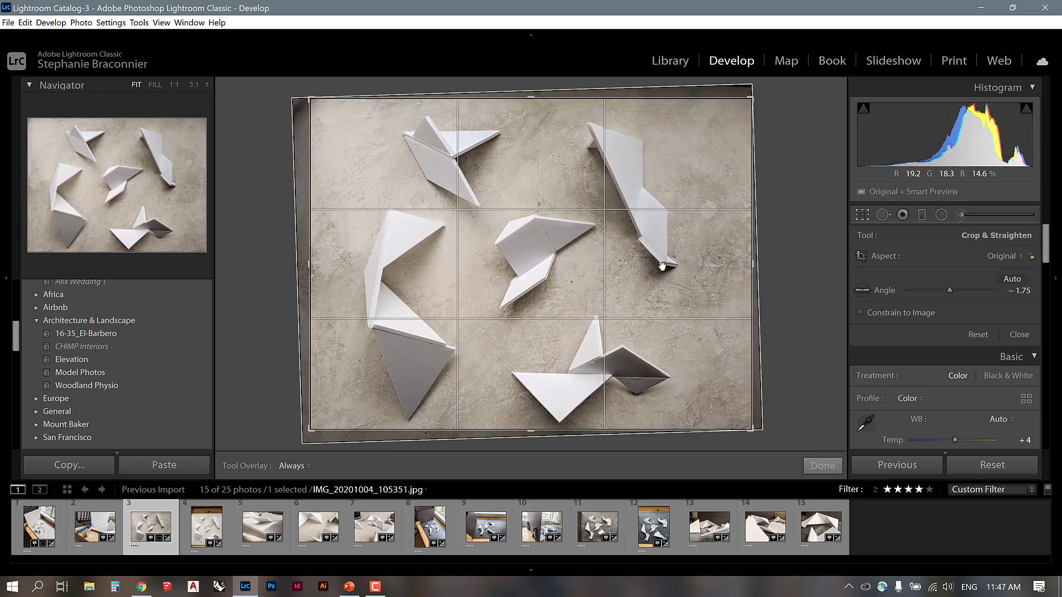
key("Return")
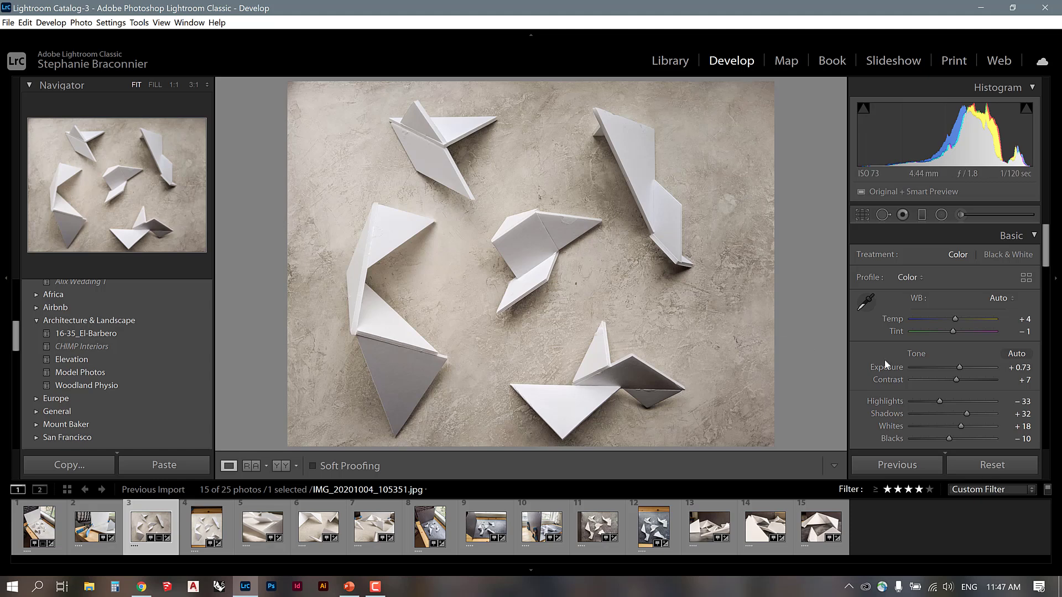
Step: Adjust the tone of IMG_20201004_105351.jpg to Exposure +1.03, Contrast −2 and Whites +27
left_click(1018, 367)
type("1.33")
key("Return")
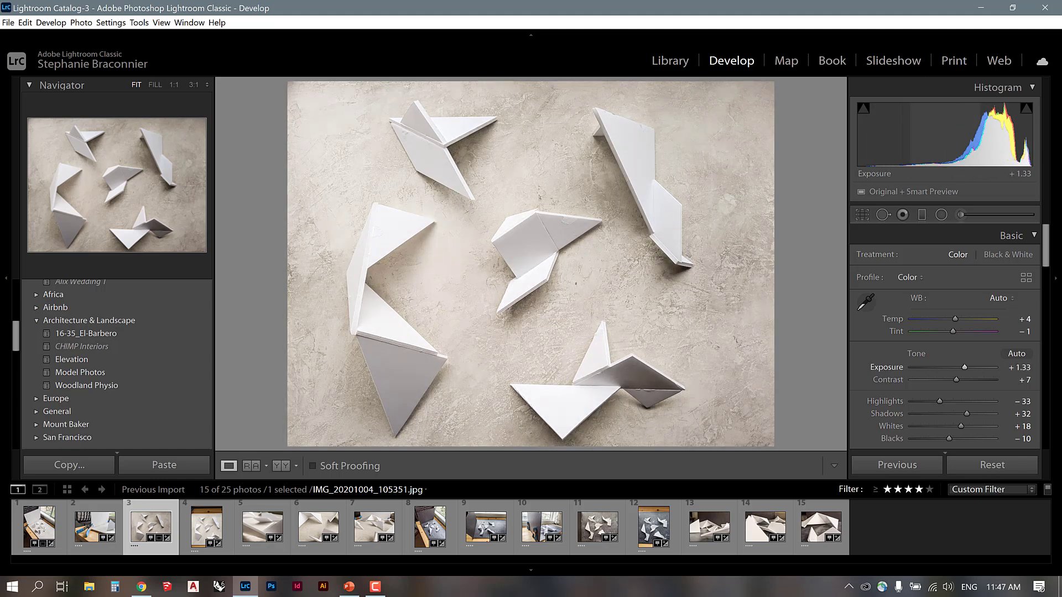
left_click_drag(1025, 368, 1022, 368)
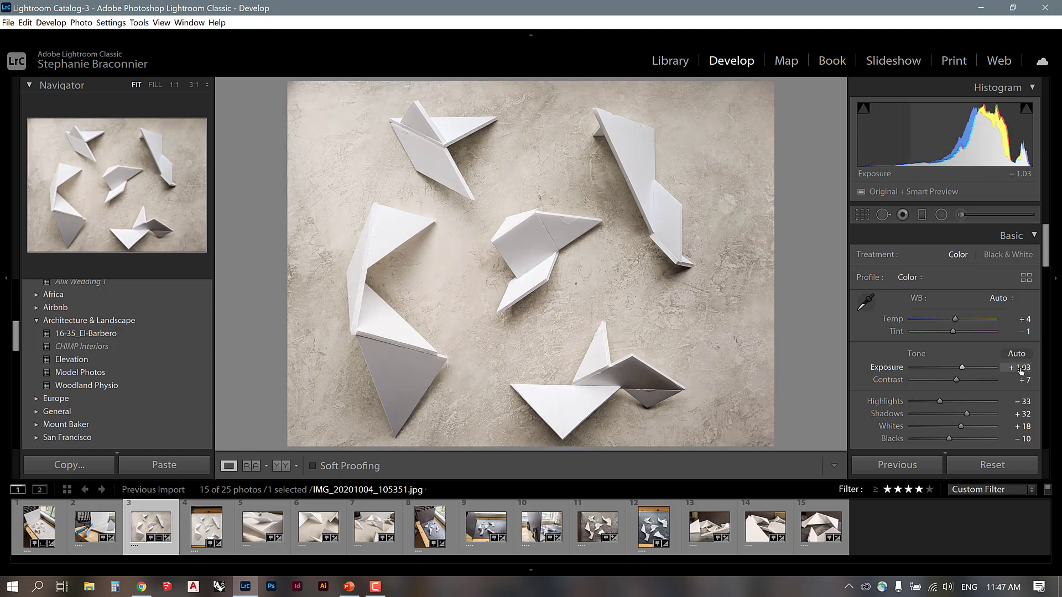
left_click_drag(1019, 383, 1014, 382)
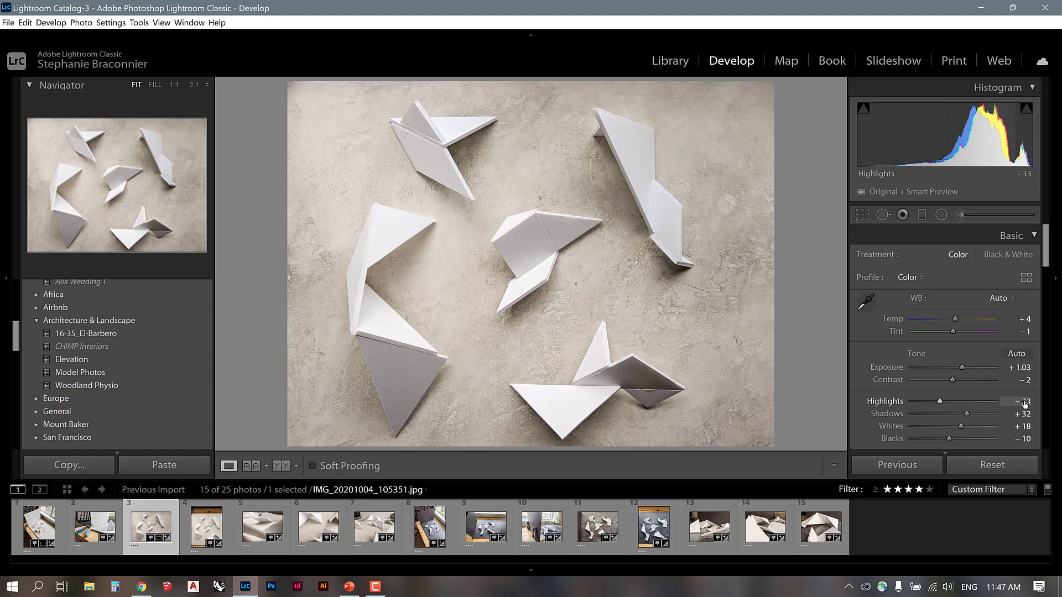
scroll(1026, 401, "down", 2)
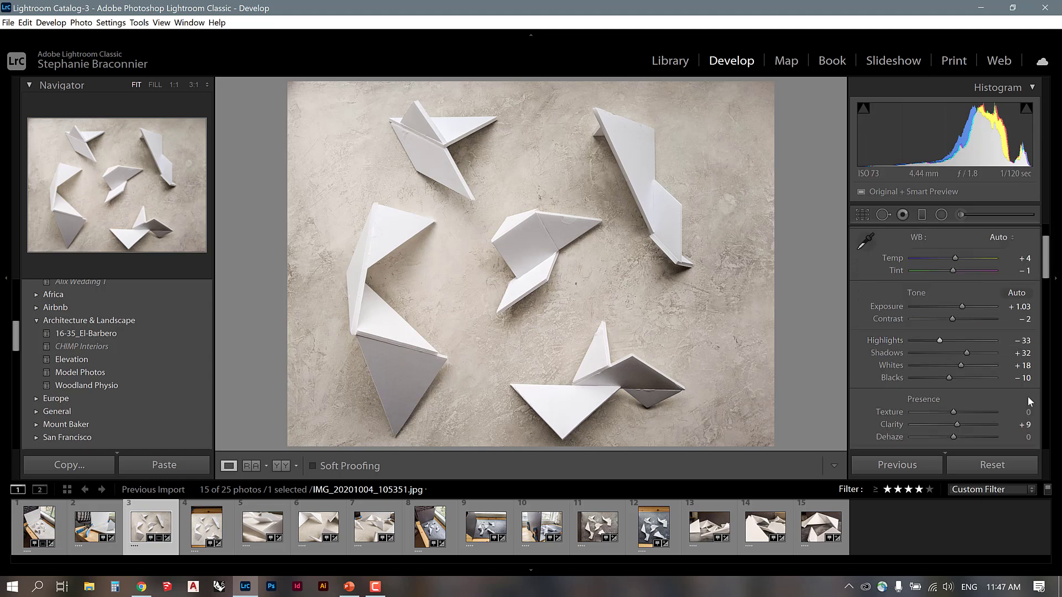
left_click_drag(1022, 366, 1028, 366)
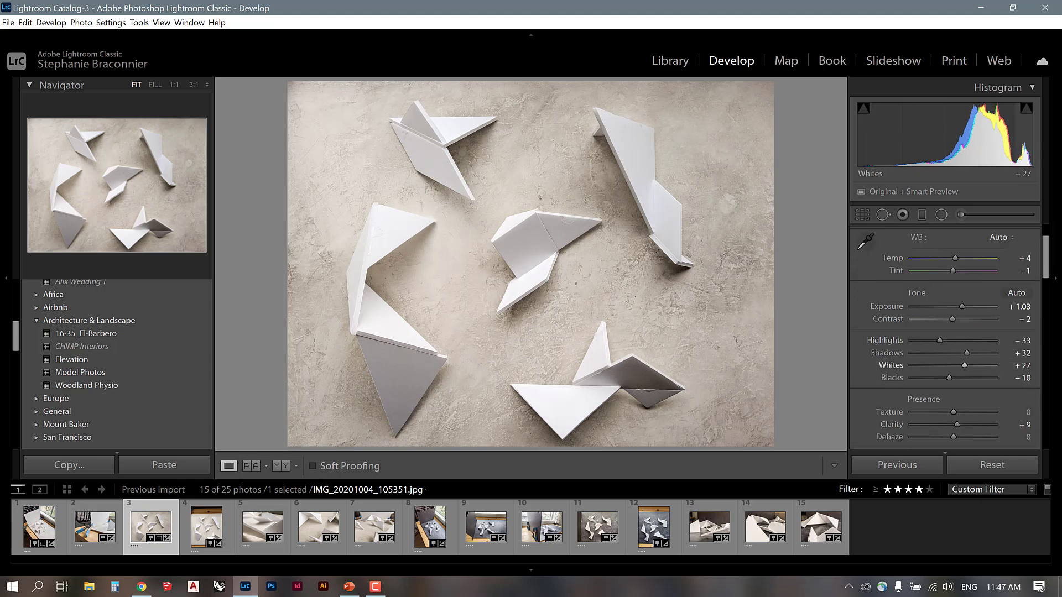
Step: Neutralize the white balance by sampling the textured background beside the central paper model, and raise Exposure to +1.33
left_click(865, 241)
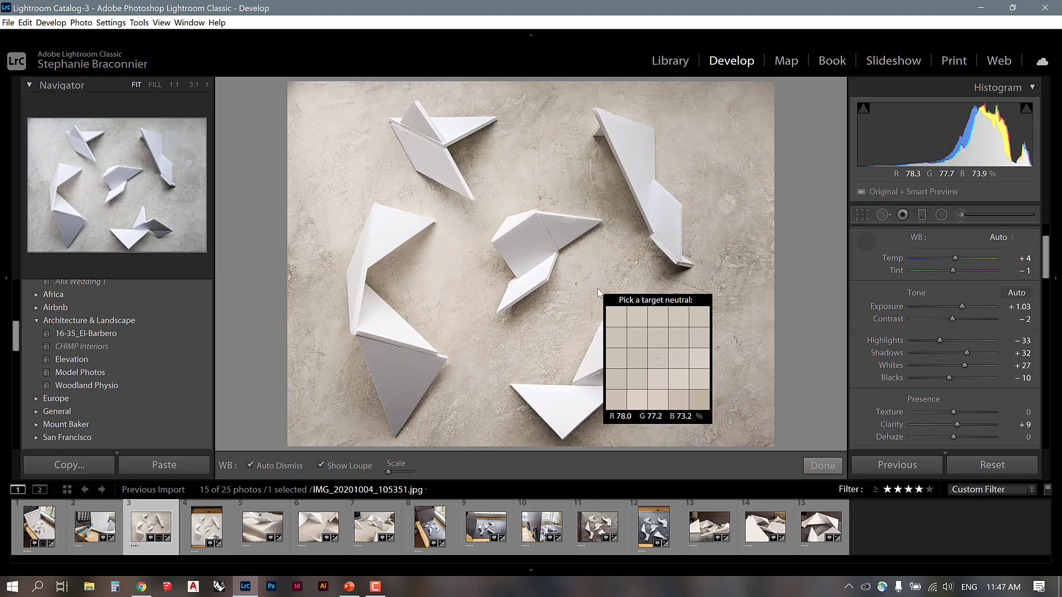
left_click(597, 287)
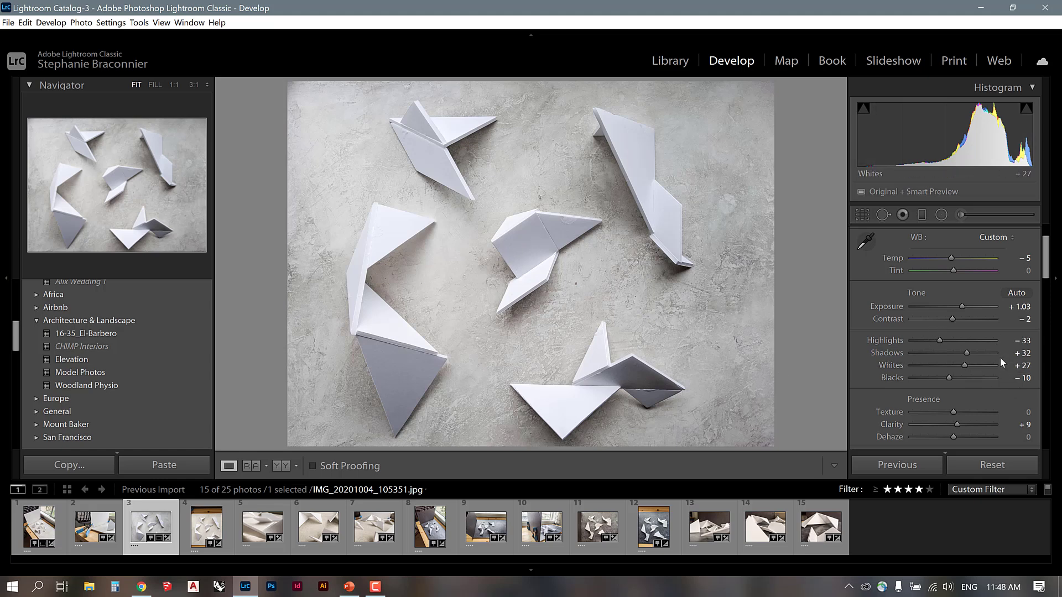
scroll(1000, 358, "up", 2)
left_click_drag(1011, 372, 1028, 371)
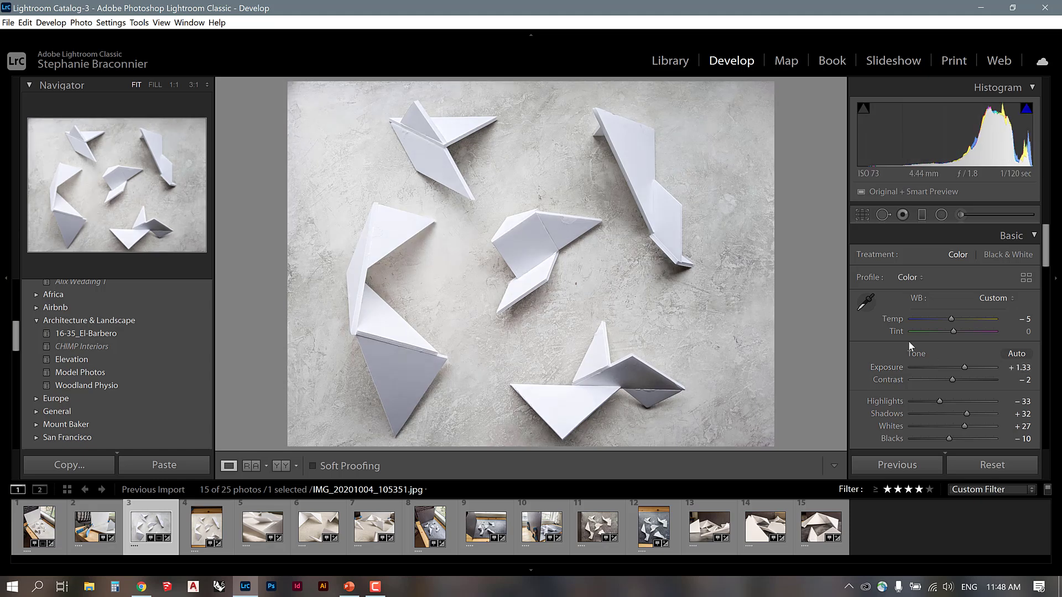
Step: Set the overall Saturation to −16 and reduce the saturation of the yellow color range
scroll(908, 341, "down", 6)
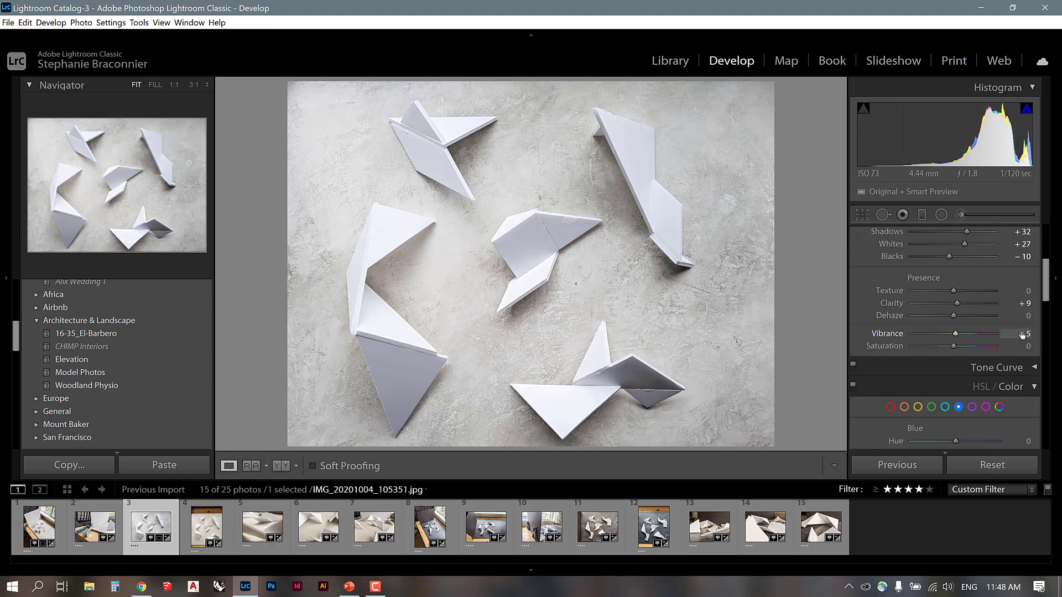
scroll(1021, 335, "down", 2)
left_click_drag(1023, 285, 1009, 285)
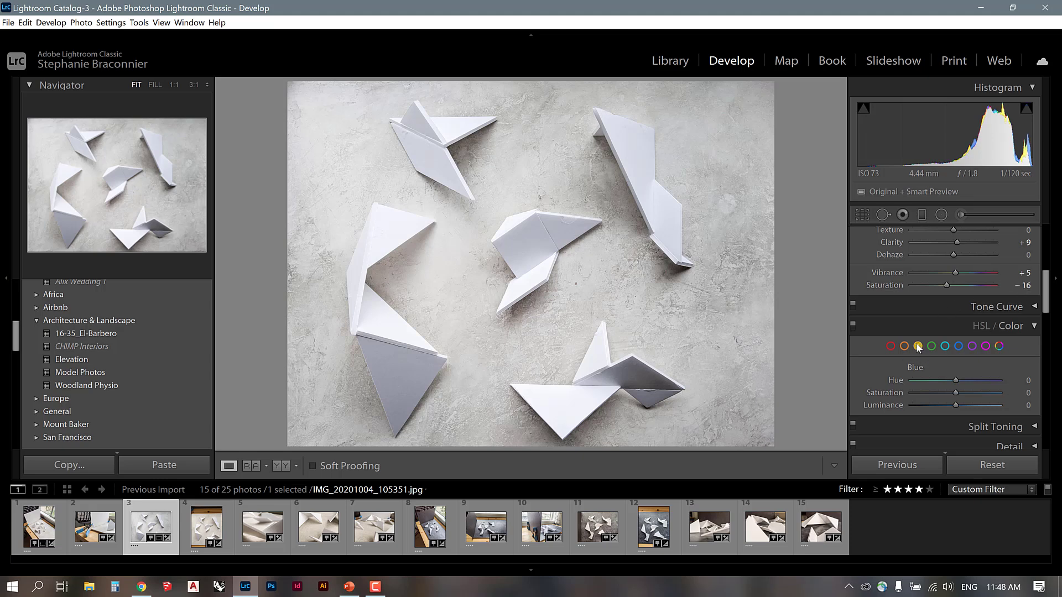
left_click(918, 345)
left_click_drag(958, 392, 930, 393)
left_click(903, 345)
left_click(890, 346)
scroll(894, 353, "down", 2)
scroll(909, 310, "up", 5)
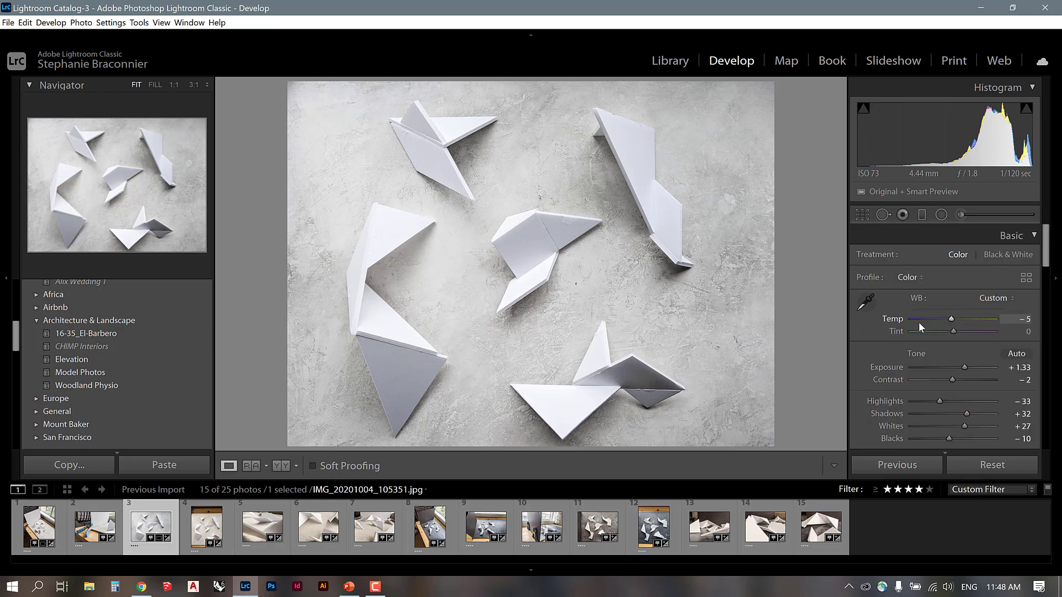
Step: Crop IMG_20201004_105351.jpg to a 1 x 1 aspect ratio and reposition the photo to fit all five paper models
left_click(861, 215)
left_click(1002, 256)
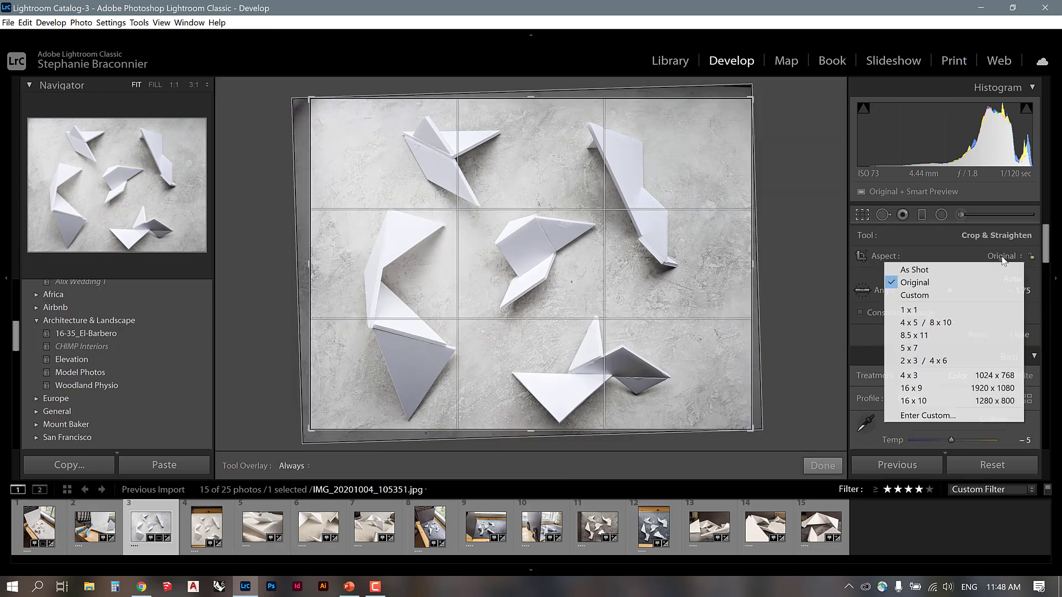
left_click(909, 310)
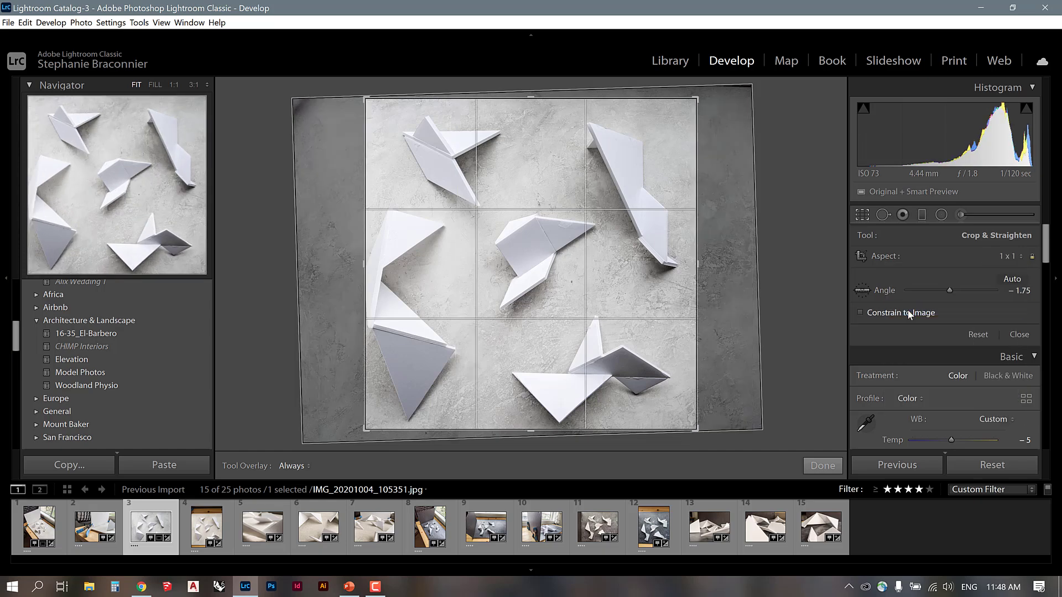
mouse_move(628, 291)
left_mouse_down()
mouse_move(628, 277)
mouse_move(640, 276)
left_mouse_up()
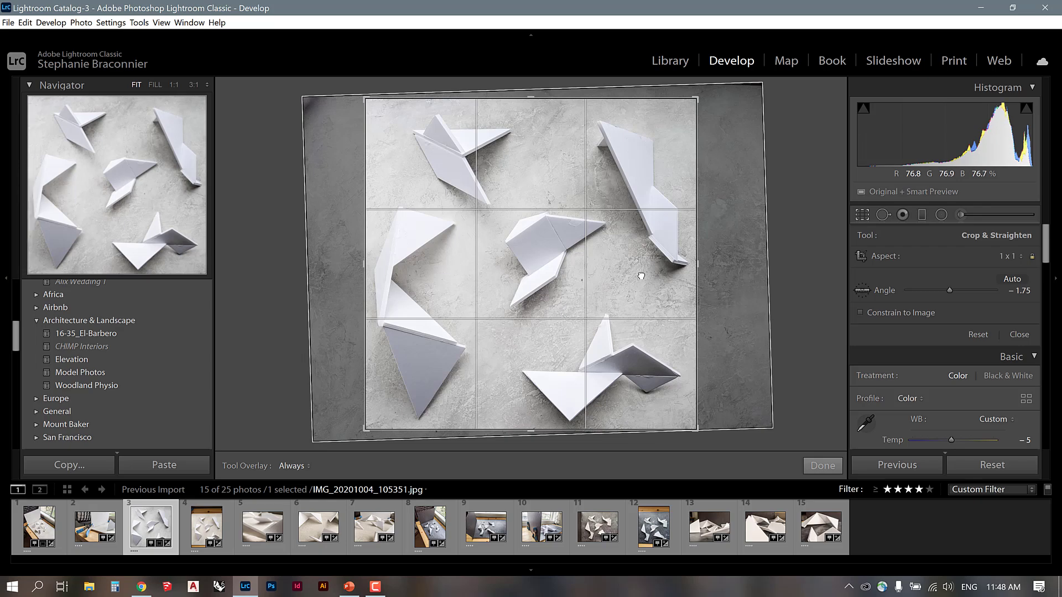
key("Return")
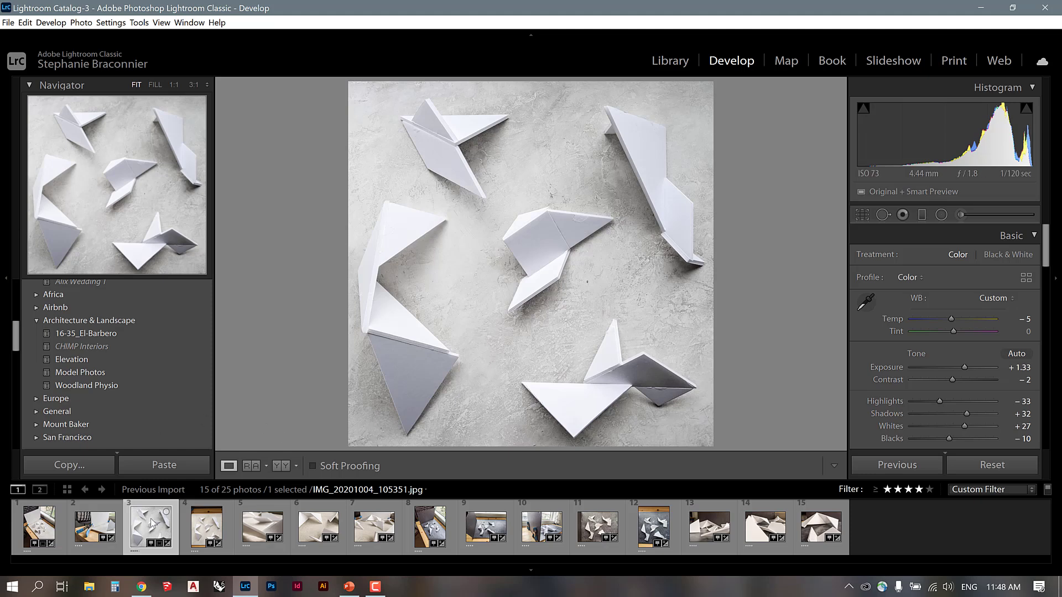
Step: Copy the Develop settings of IMG_20201004_105351.jpg without crop or transform and paste them onto IMG_20201004_105400.jpg
left_click(194, 529)
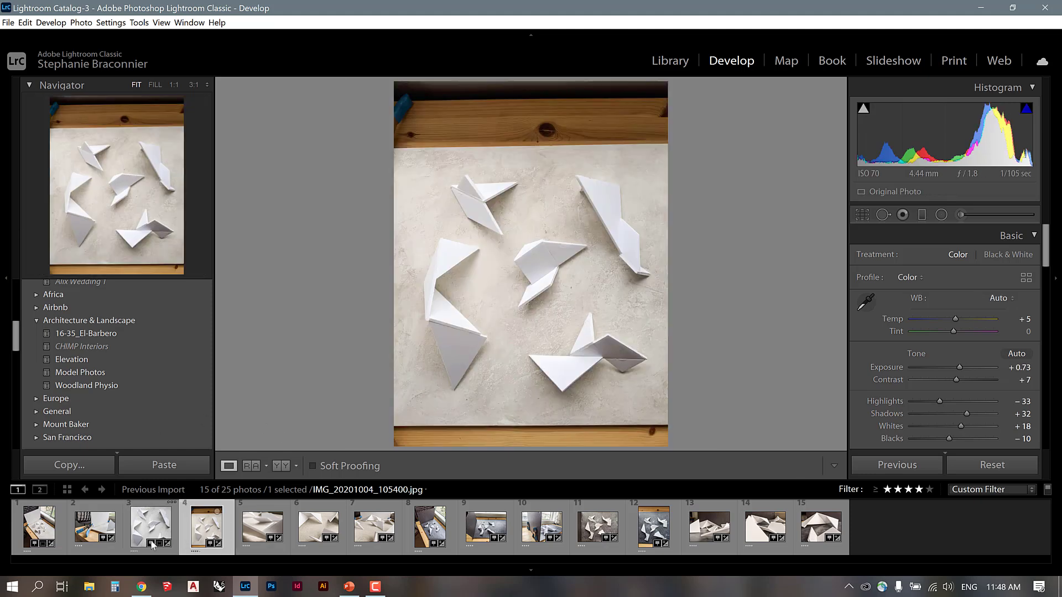
left_click(150, 525)
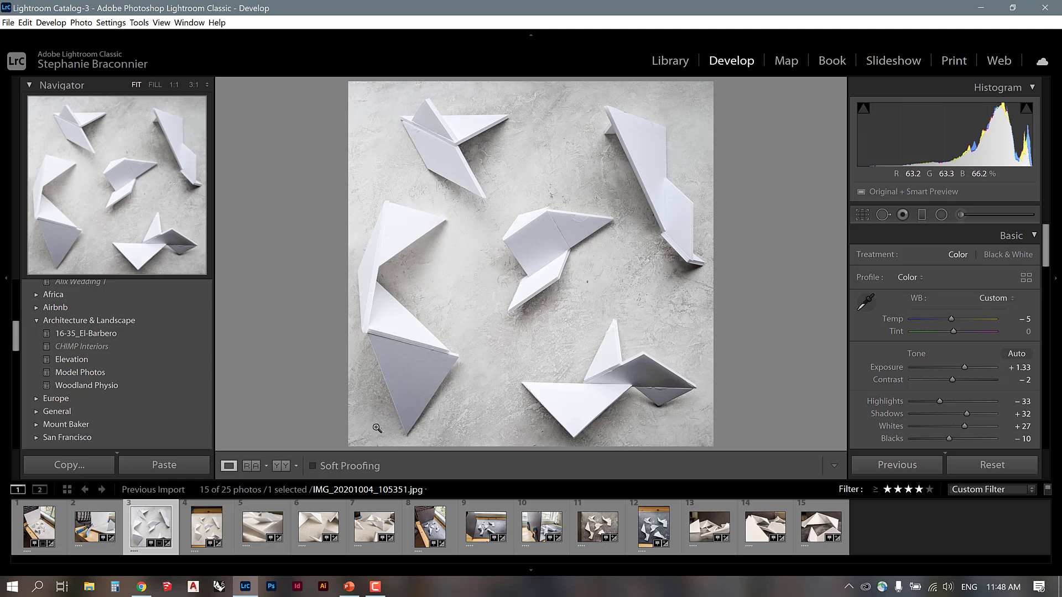
left_click(204, 529)
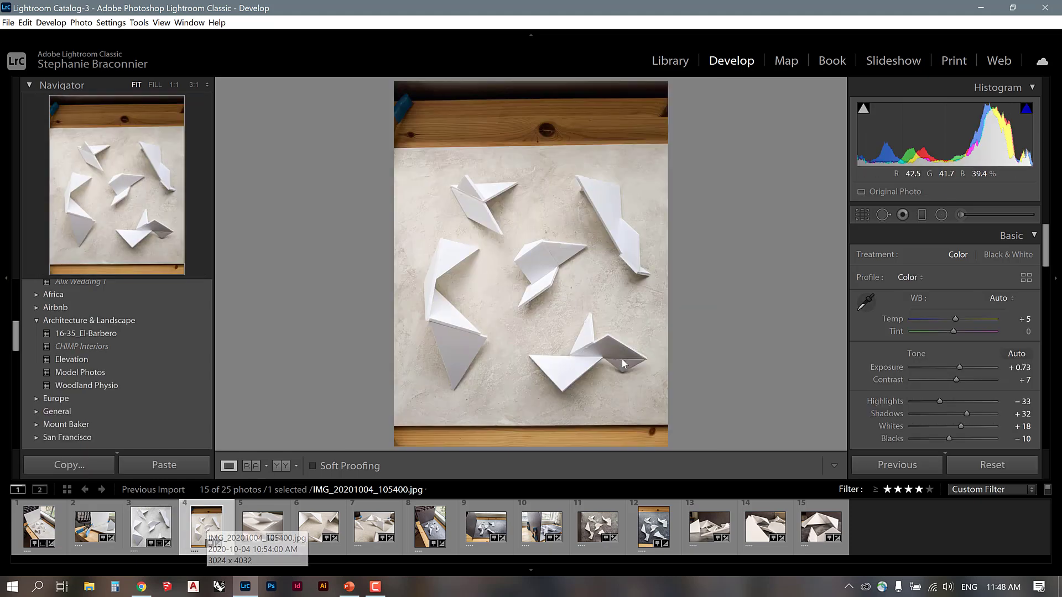
key("Left")
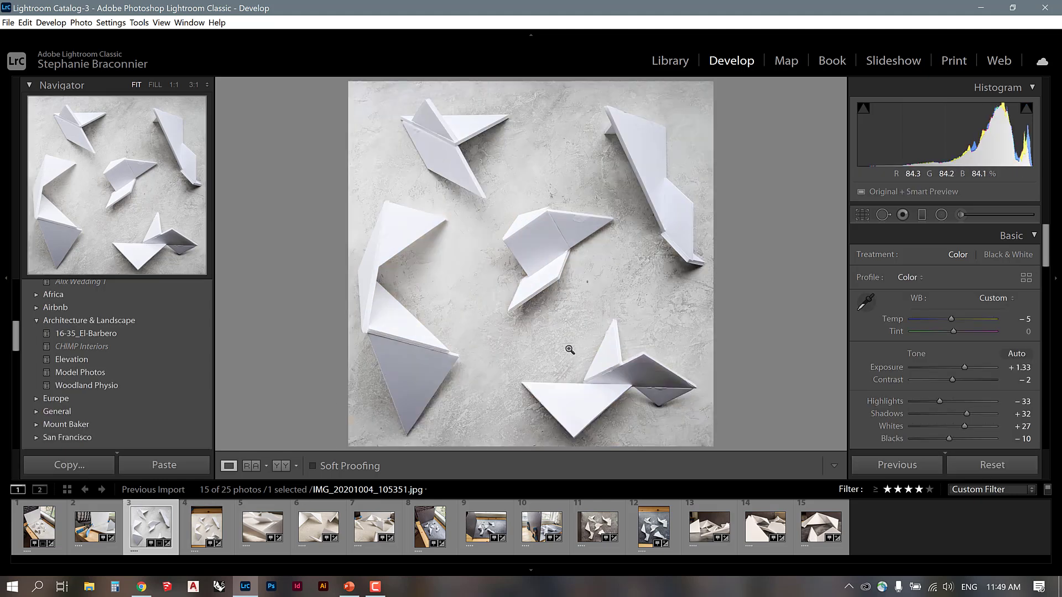
key("ctrl+shift+c")
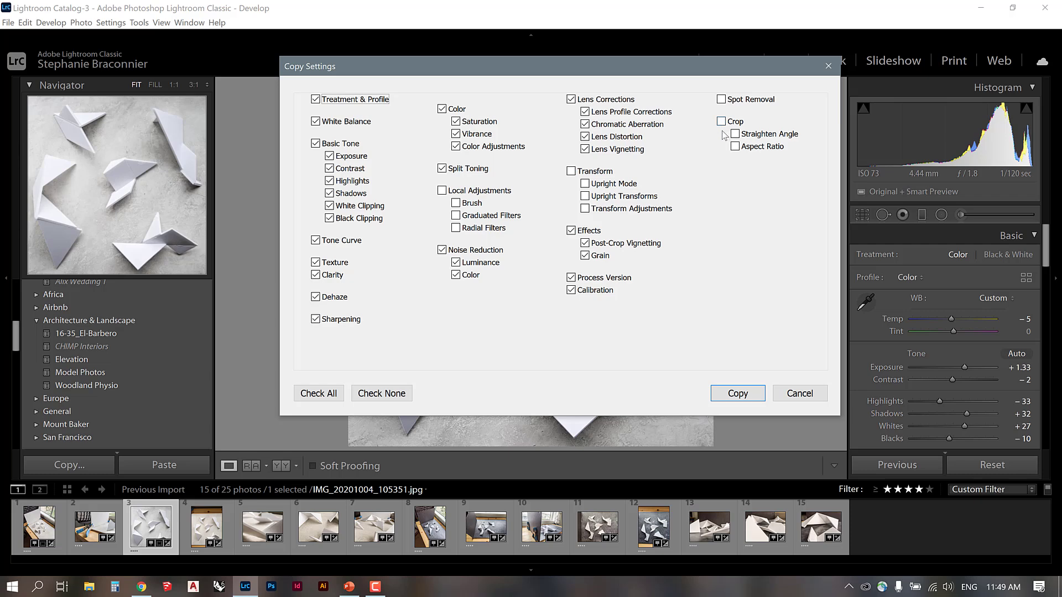
left_click(740, 392)
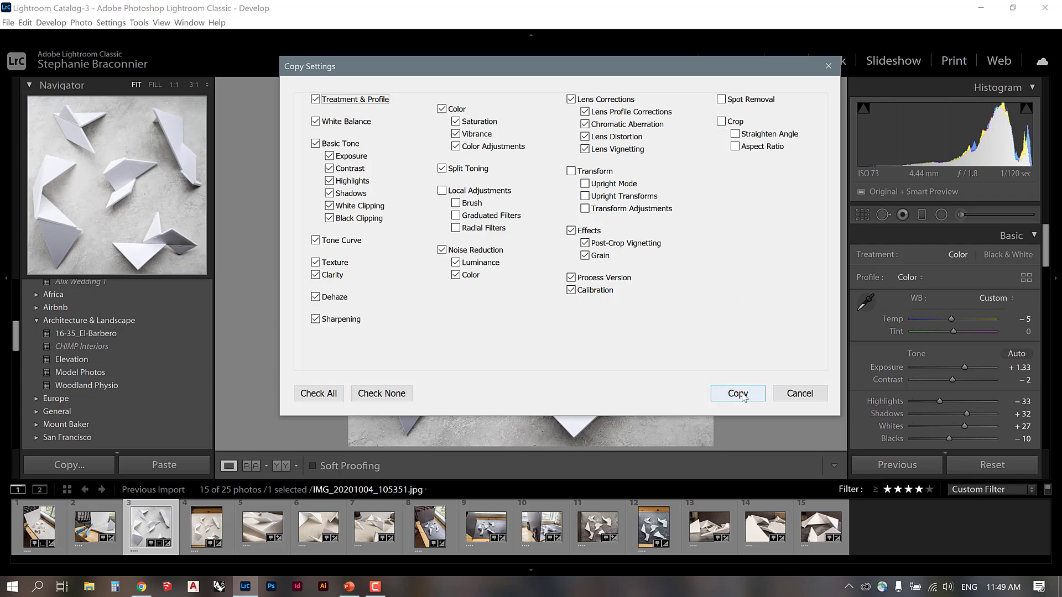
left_click(209, 528)
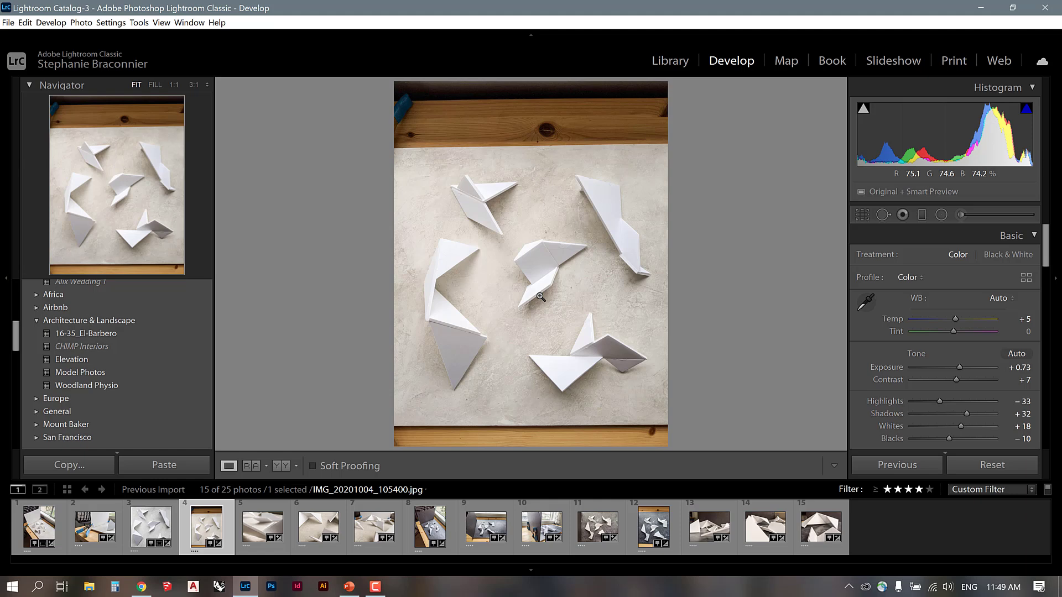
key("ctrl+shift+v")
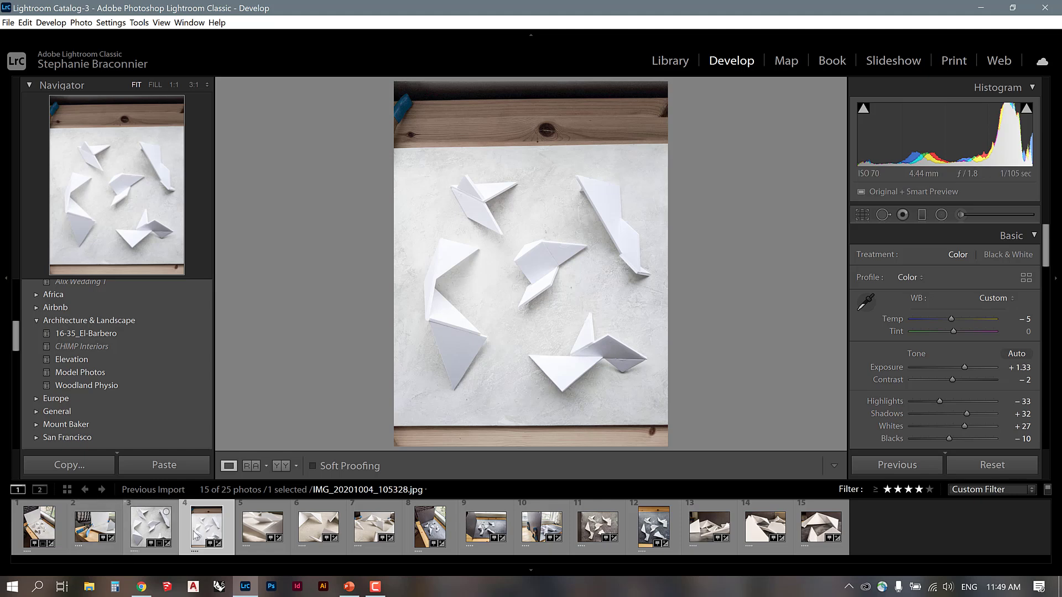
Step: Compare the two photos and set IMG_20201004_105400.jpg to Exposure +1.00 and Contrast +5
left_click(150, 526)
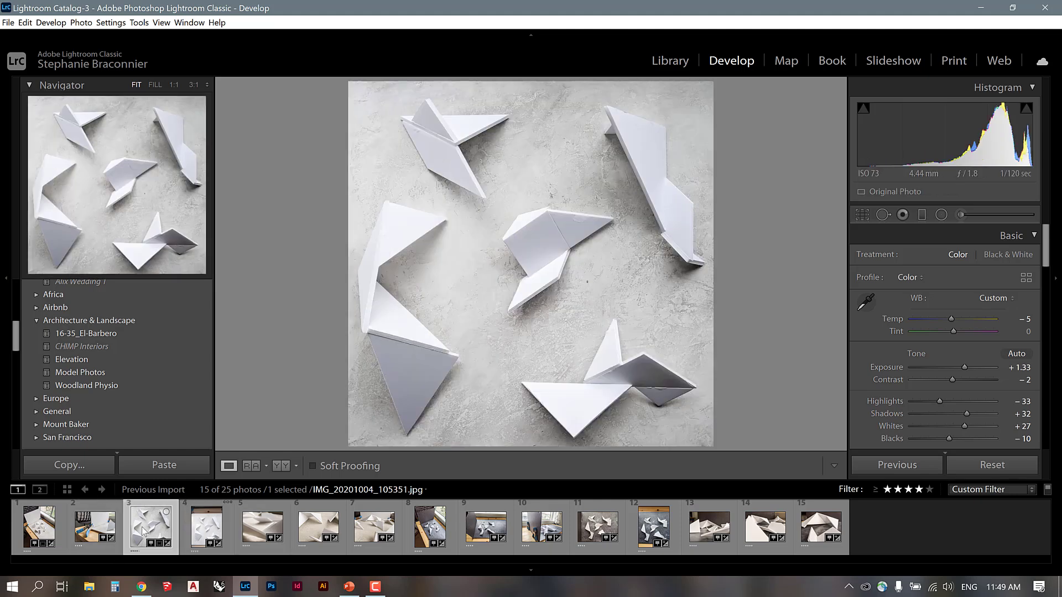
left_click(195, 534)
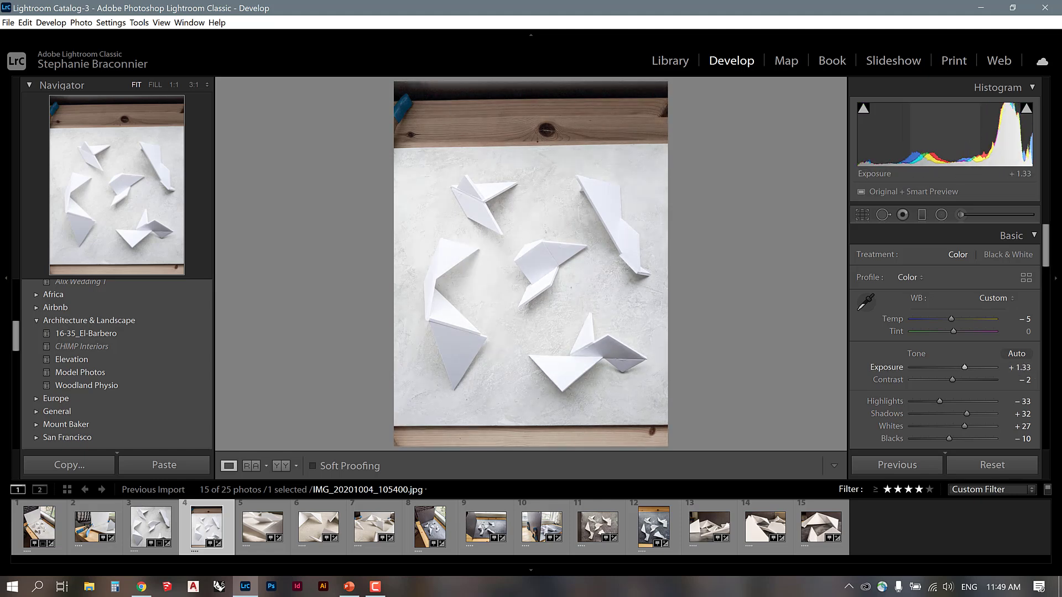
left_click(1019, 367)
type("1")
key("Tab")
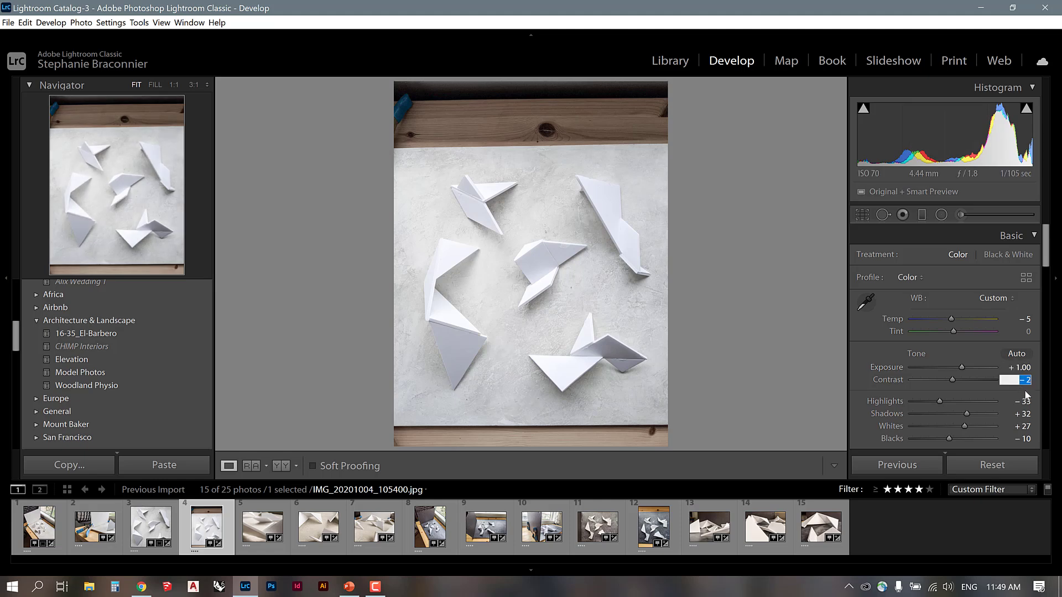
type("5")
key("Tab")
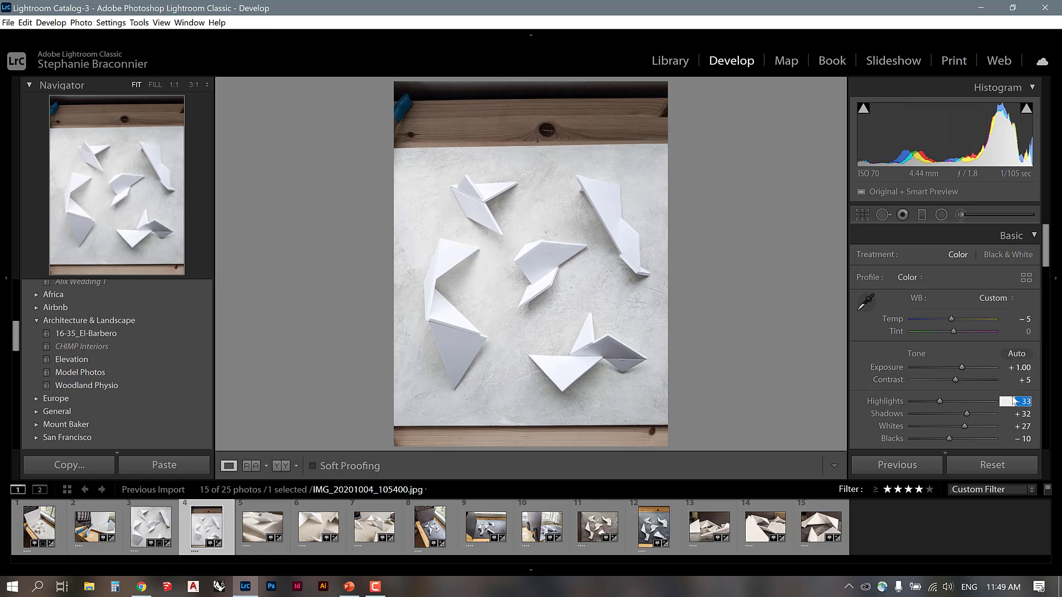
left_click(869, 350)
Step: Enable lens profile corrections for IMG_20201004_105400.jpg
scroll(867, 298, "down", 10)
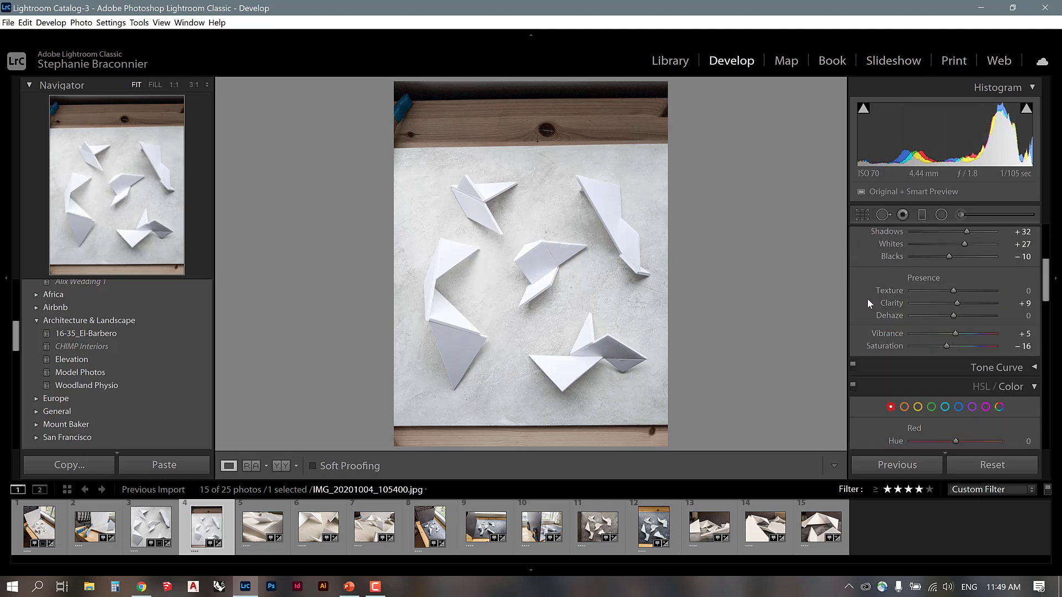
left_click(860, 277)
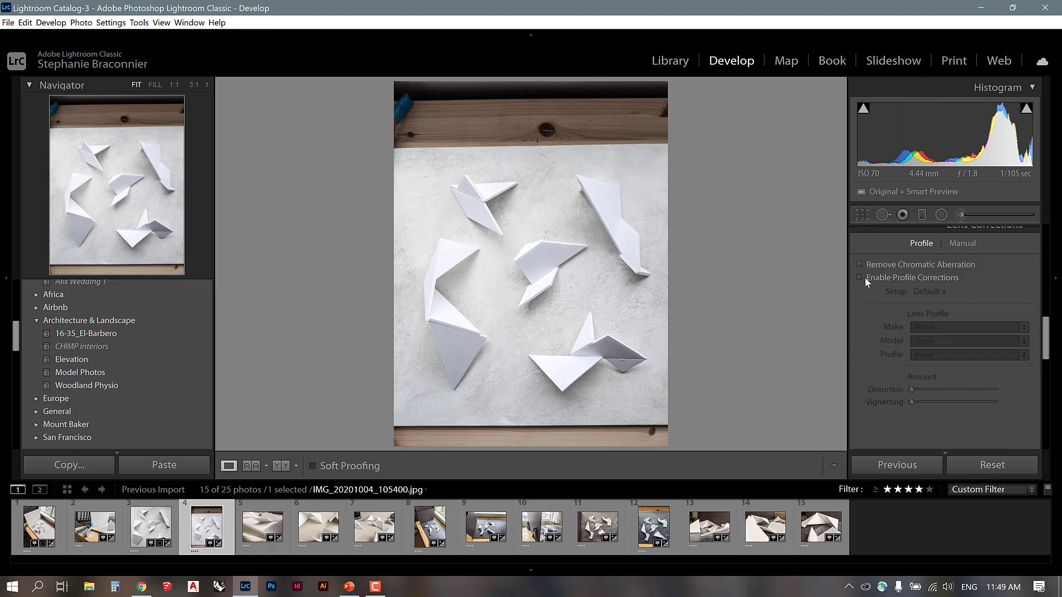
scroll(873, 295, "down", 1)
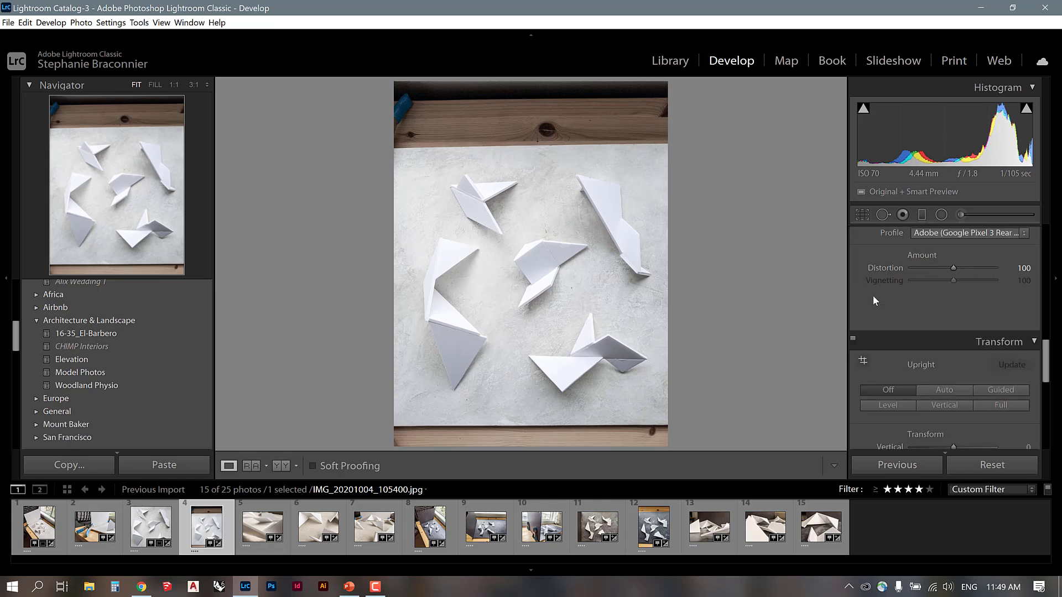
scroll(872, 296, "up", 3)
Step: Correct the perspective of IMG_20201004_105400.jpg with two Guided Upright guides along the backdrop's upper and lower edges
scroll(918, 285, "down", 3)
left_click(862, 301)
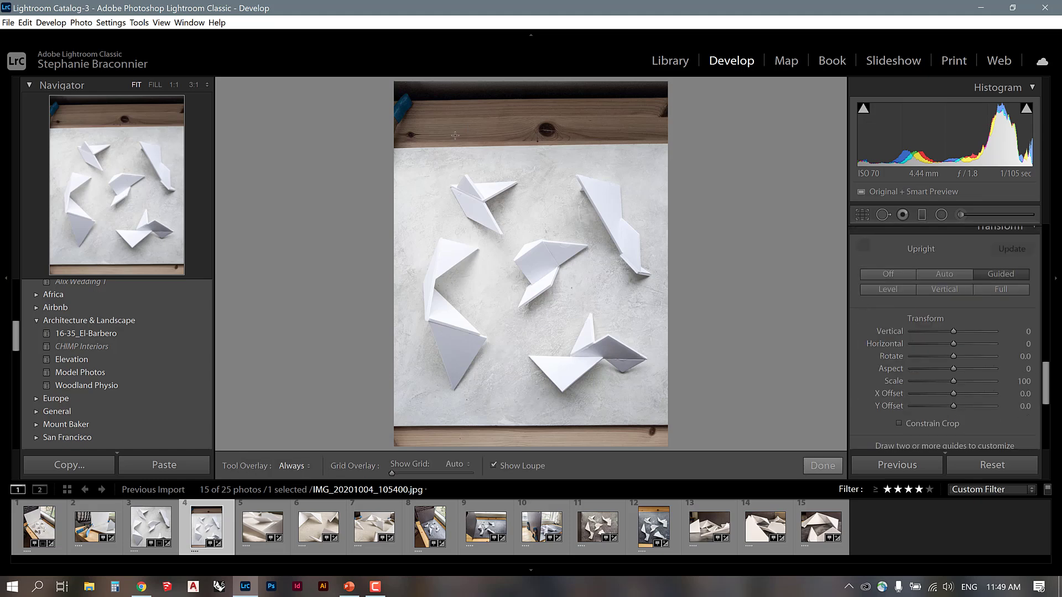
left_click_drag(408, 148, 643, 146)
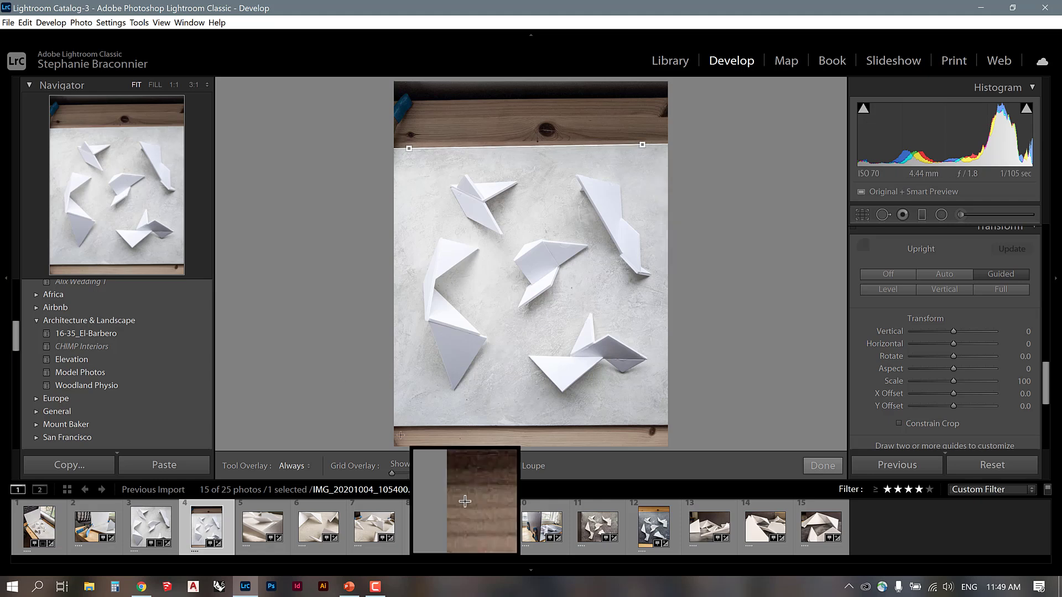
left_click_drag(400, 428, 643, 427)
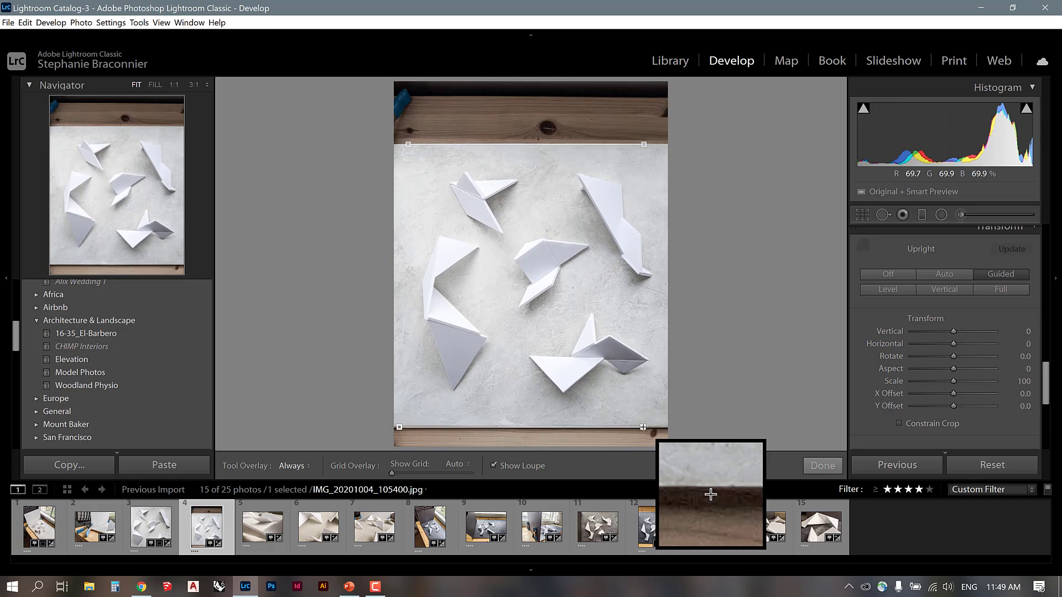
Step: Crop IMG_20201004_105400.jpg to 1 x 1, framing all five paper models within the backdrop, and compare it with IMG_20201004_105351.jpg
left_click(862, 214)
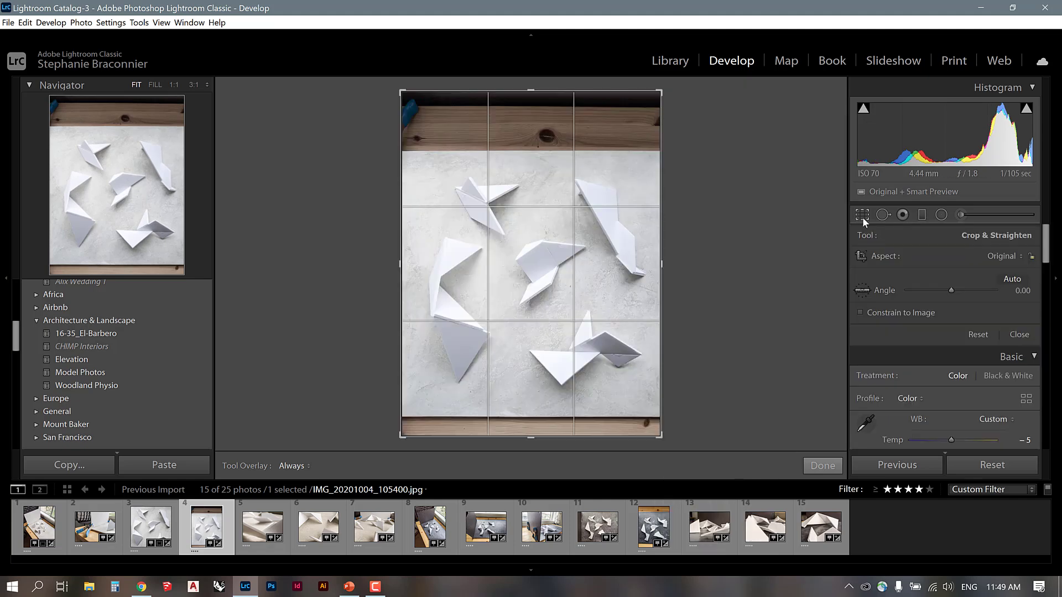
left_click(996, 256)
left_click(907, 311)
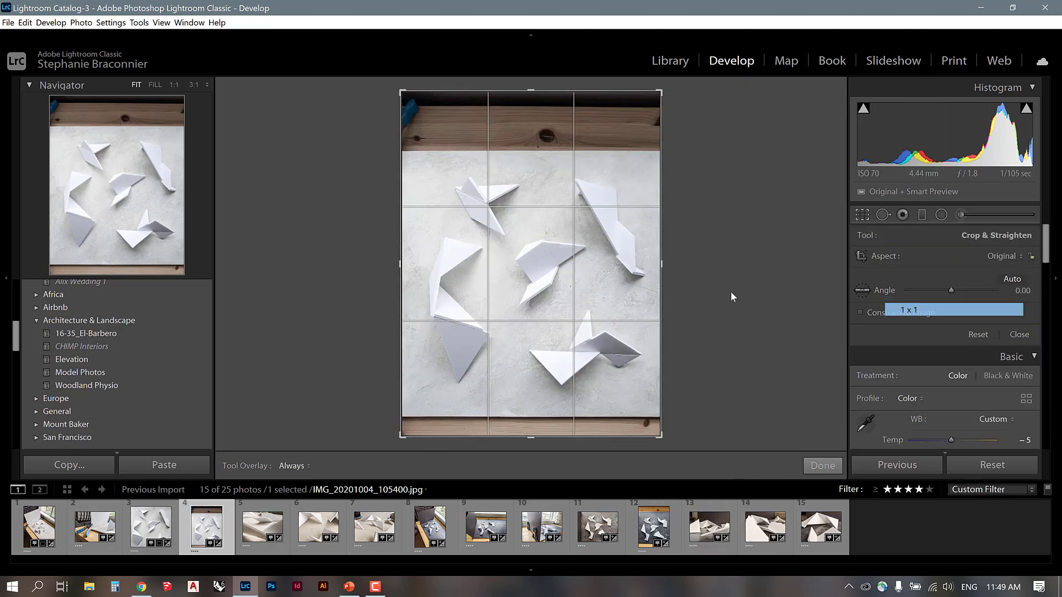
left_click_drag(619, 181, 615, 161)
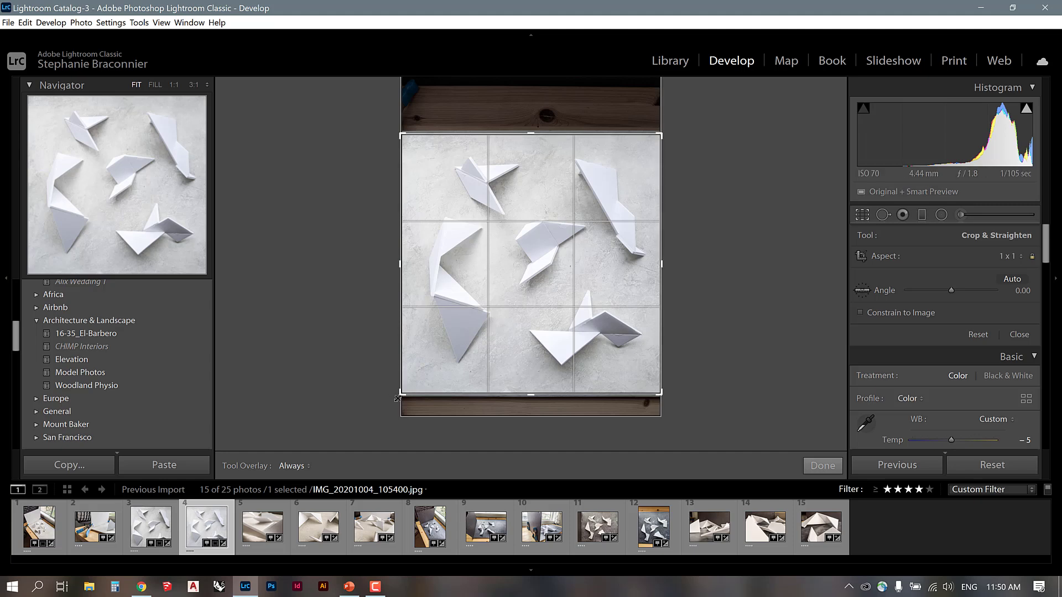
left_click_drag(402, 394, 405, 391)
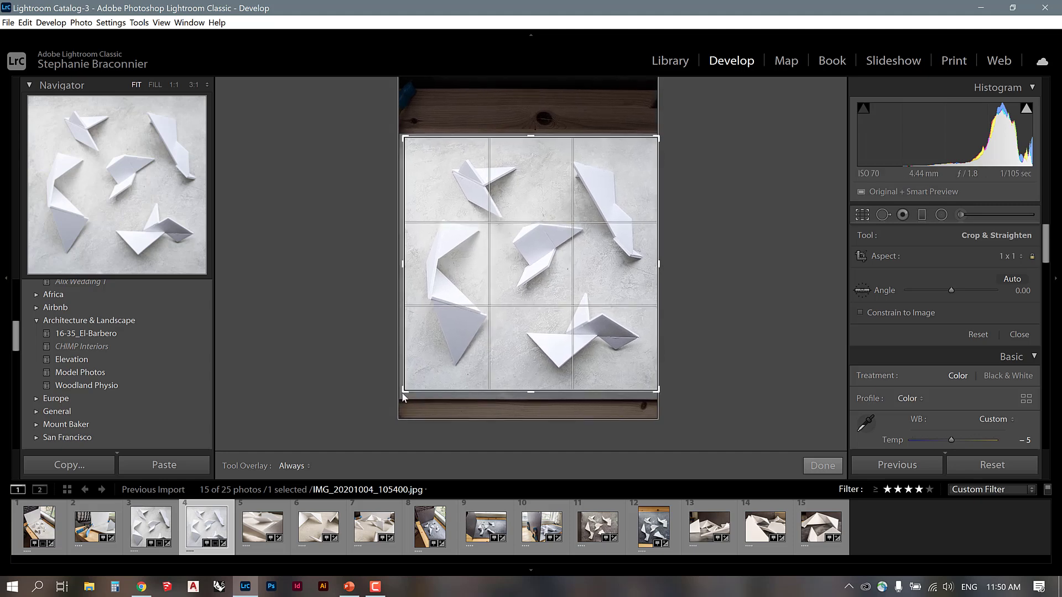
left_click_drag(534, 358, 529, 355)
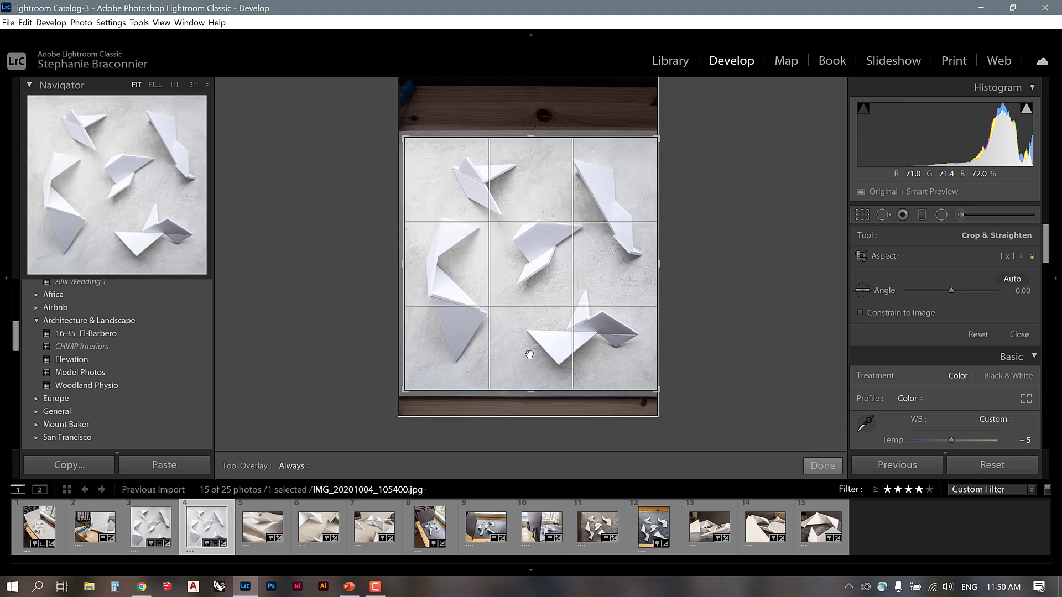
key("Return")
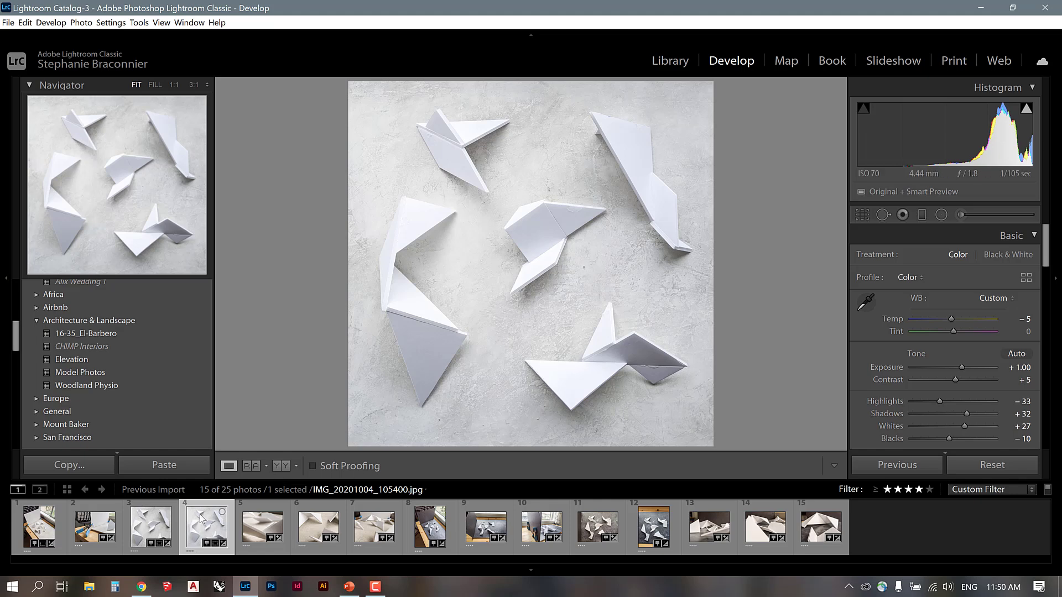
left_click(148, 526)
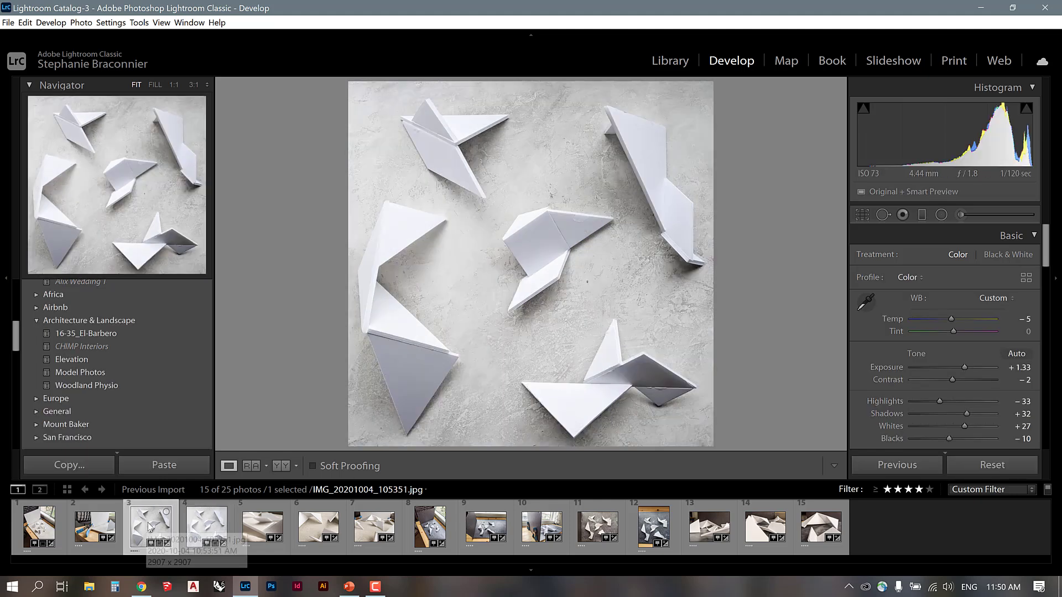
left_click(199, 528)
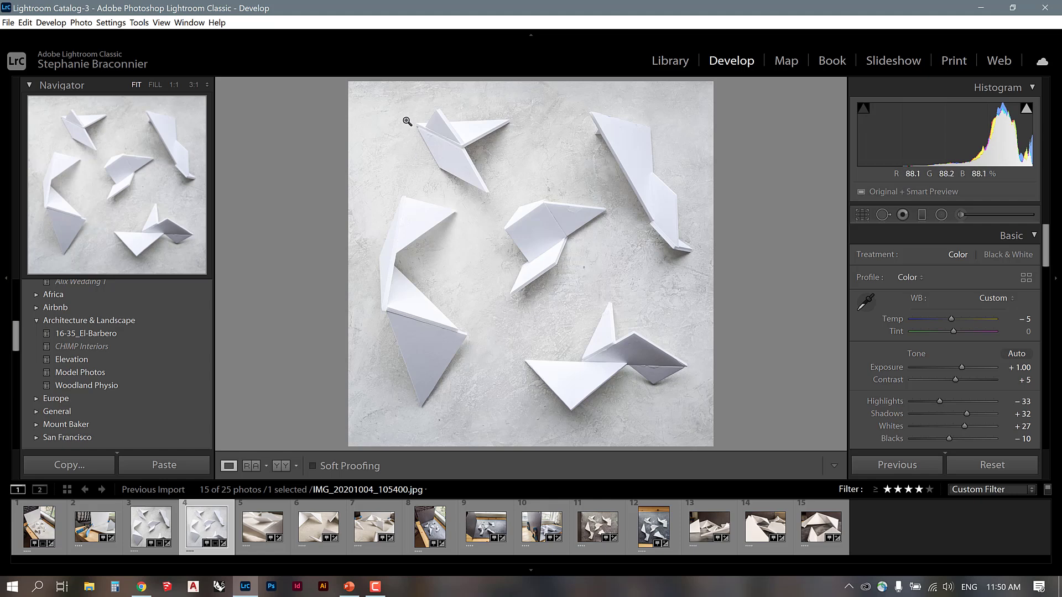
Step: Try adding a horizontal Upright guide near the upper edge of the cropped IMG_20201004_105400.jpg and undo it
scroll(872, 340, "down", 10)
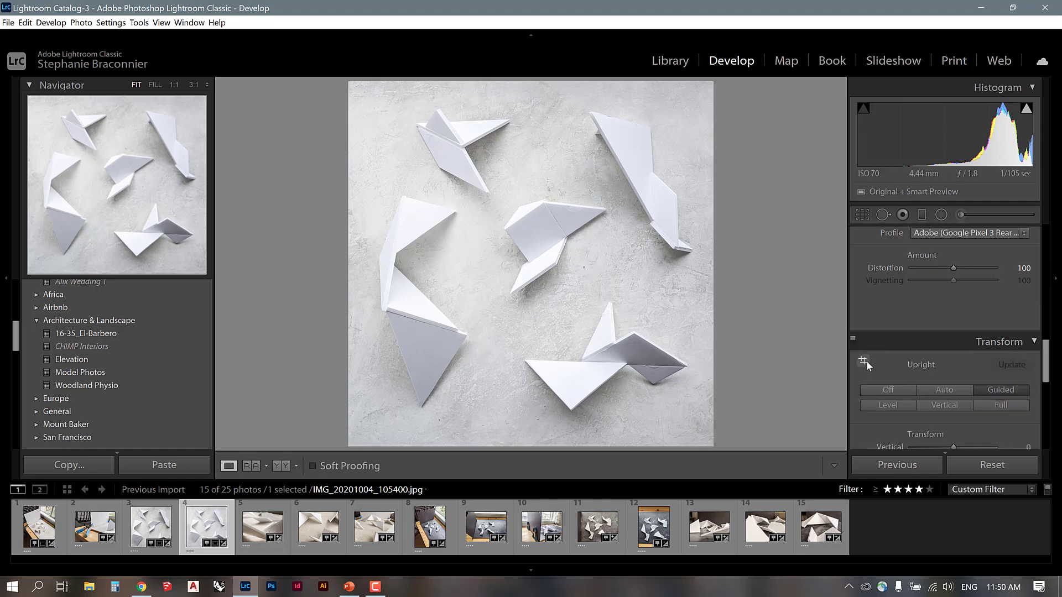
left_click(864, 360)
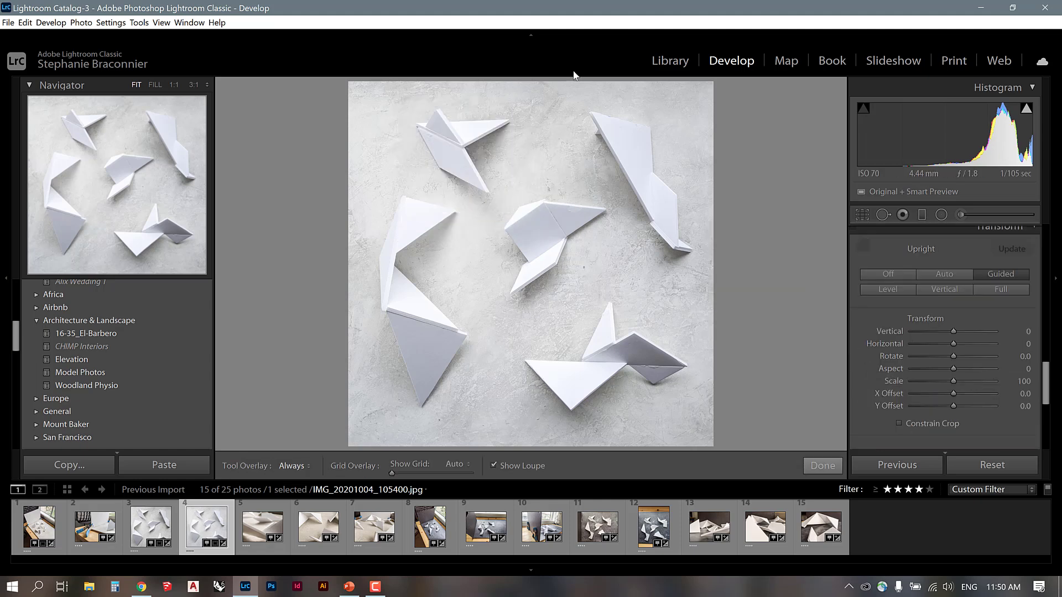
left_click_drag(375, 87, 694, 88)
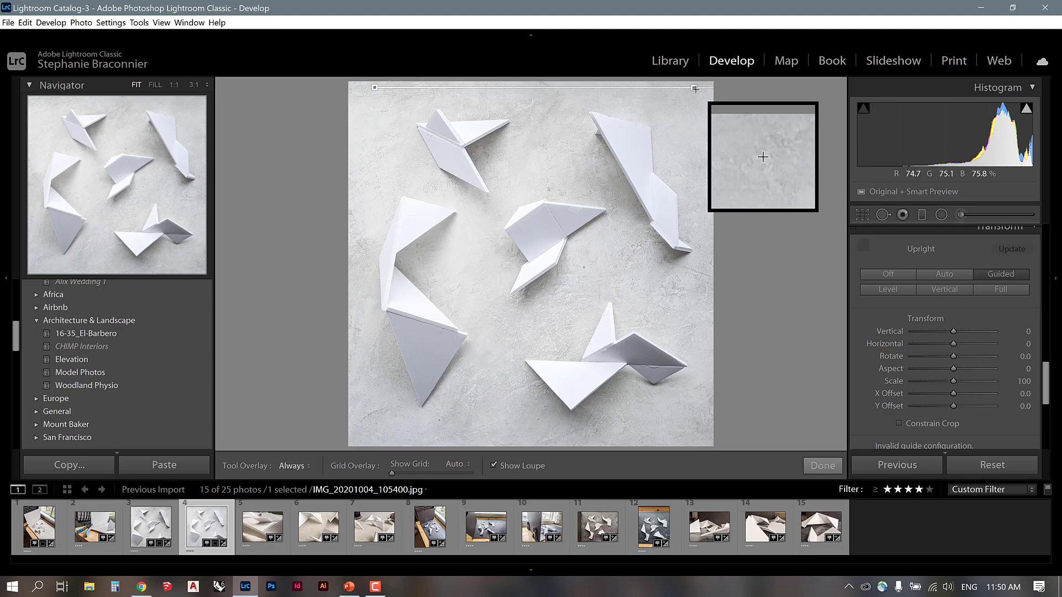
key("ctrl+z")
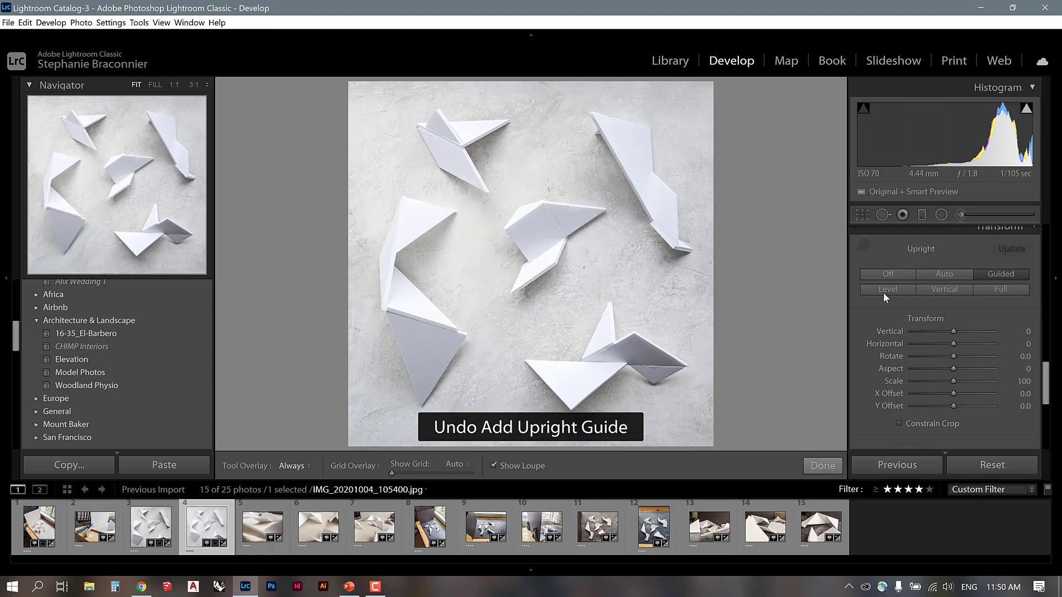
left_click(866, 246)
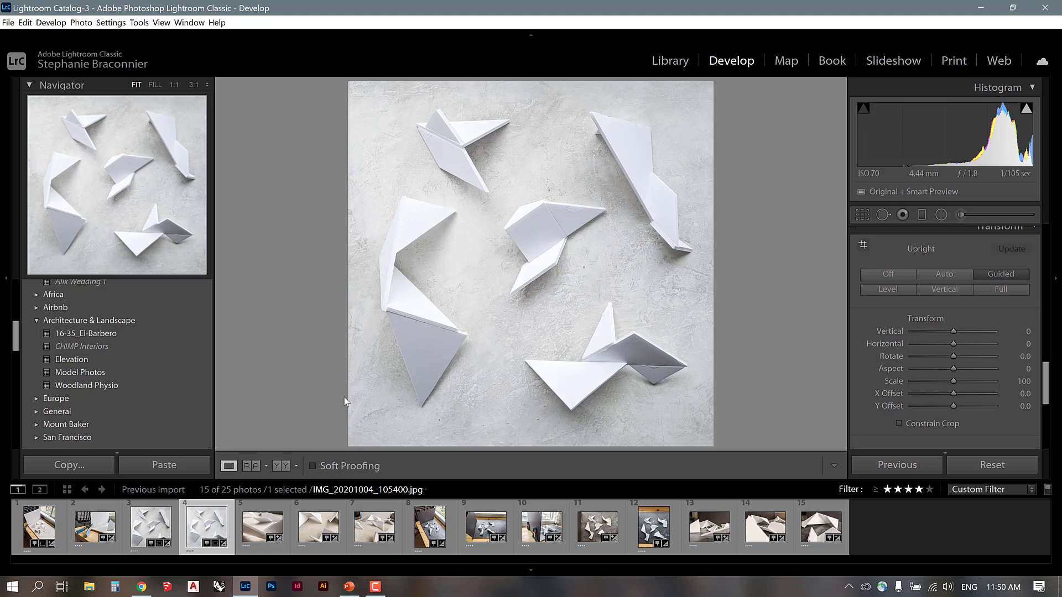
left_click(262, 526)
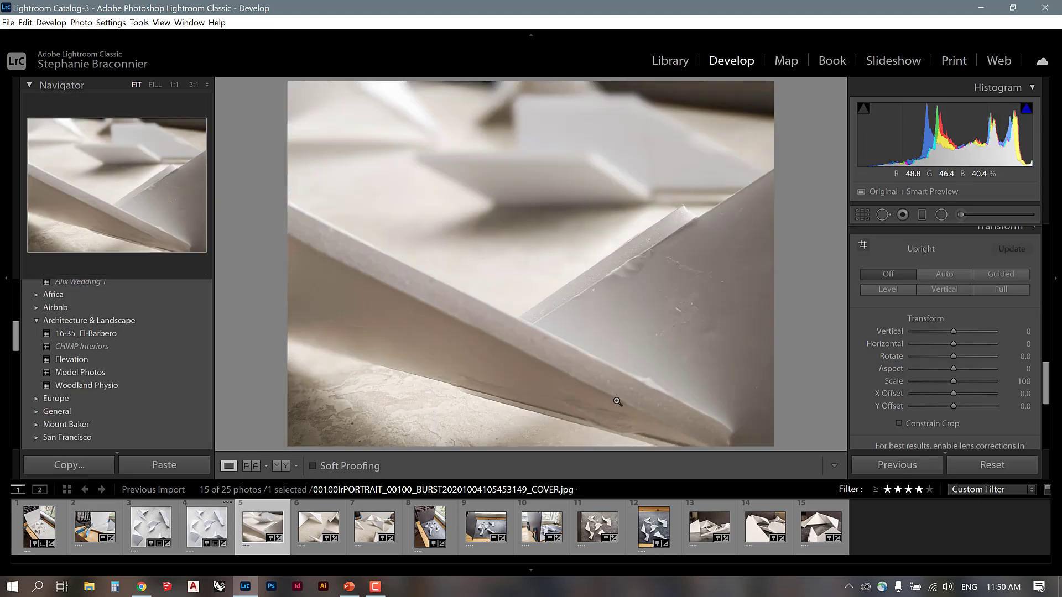
scroll(901, 360, "up", 3)
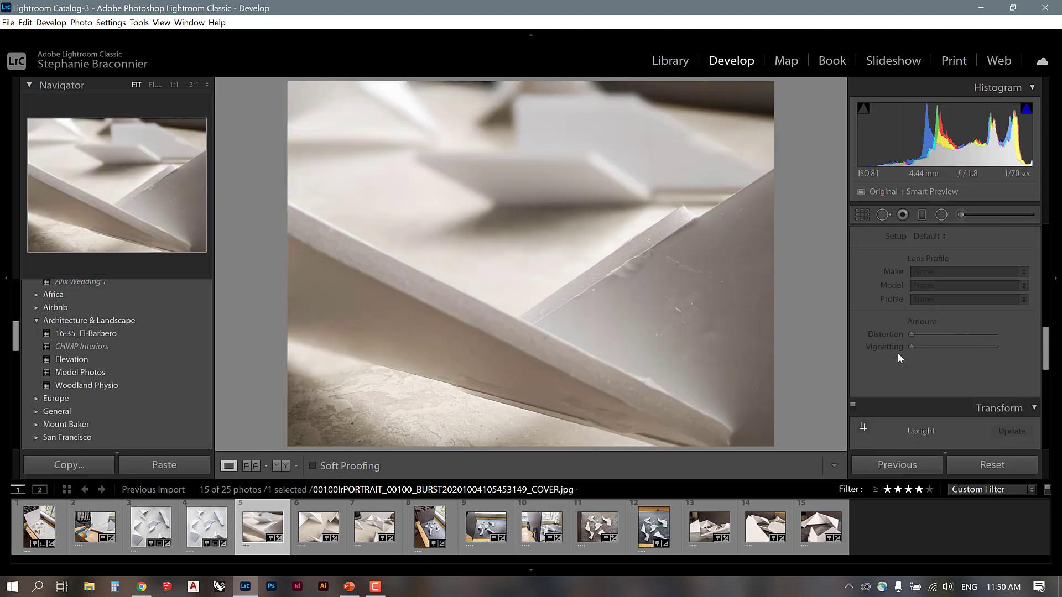
scroll(896, 355, "up", 6)
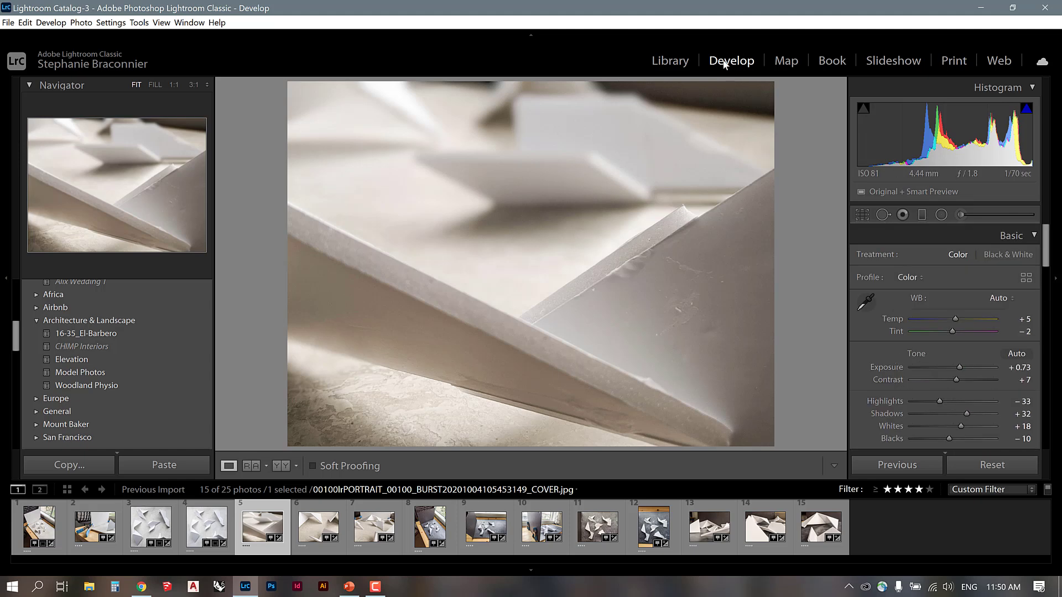
left_click(870, 303)
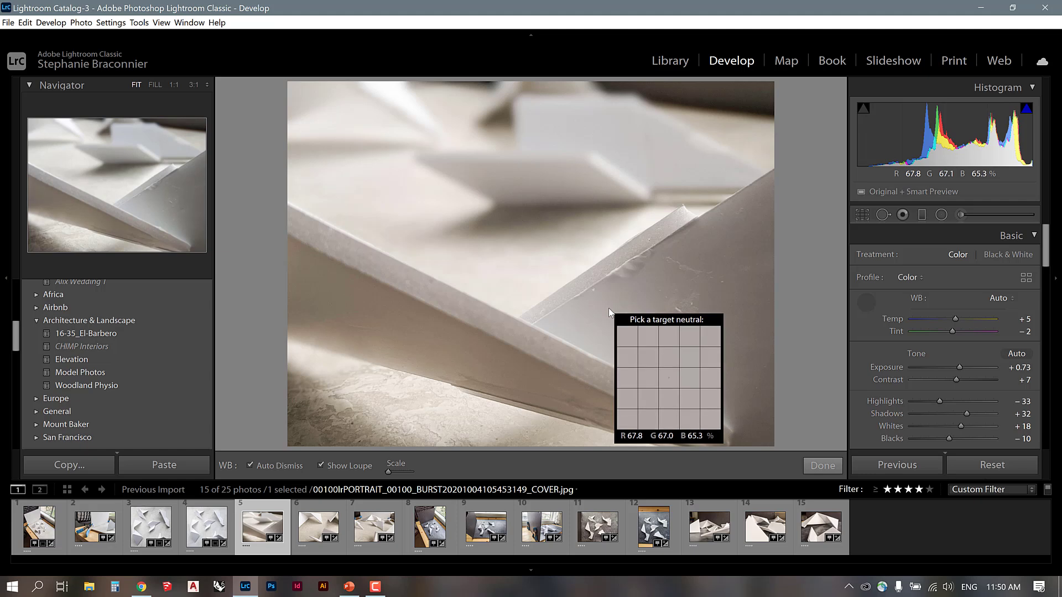
left_click(611, 310)
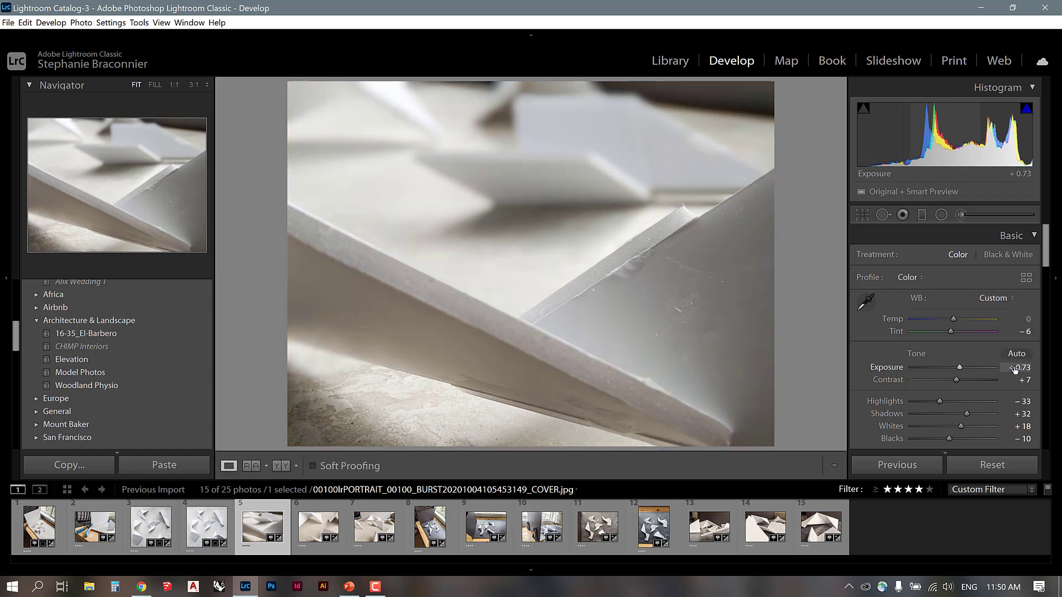
Step: Set the close-up photo's Exposure to +1.03, Contrast to +26, Whites to +28 and Blacks to -27
left_click_drag(959, 367, 1027, 366)
scroll(1018, 384, "down", 1)
scroll(981, 352, "down", 1)
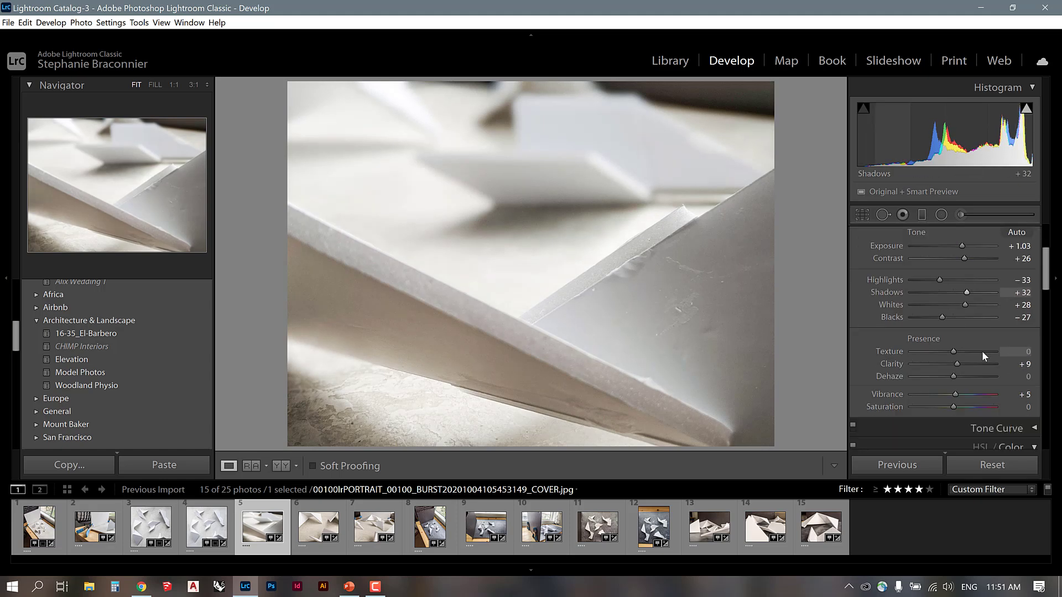
Step: Straighten the close-up photo with a slight rotation of its crop and apply it
left_click(862, 215)
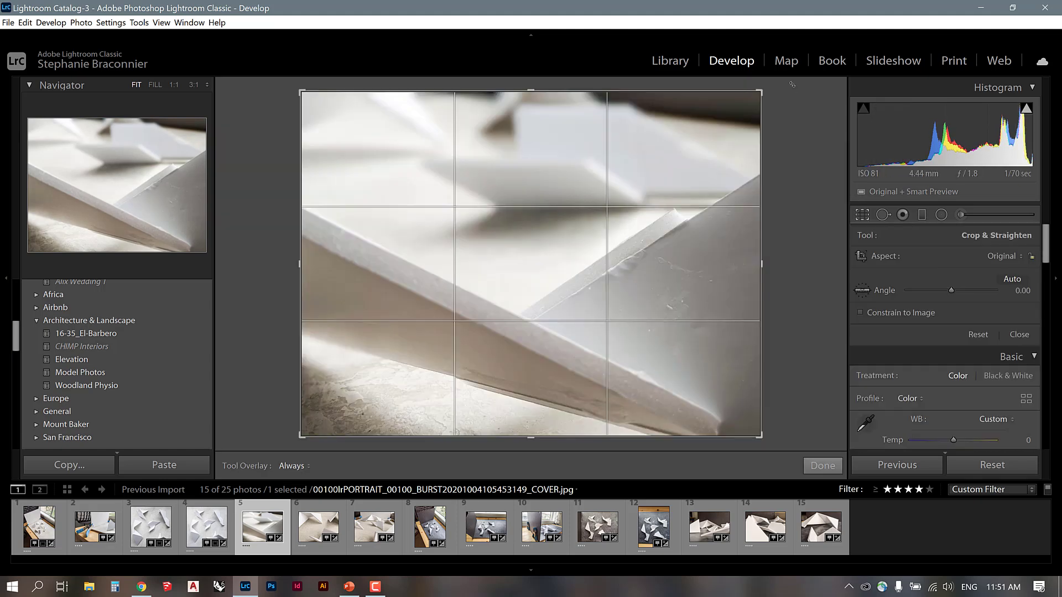
left_click_drag(782, 86, 784, 83)
key("Return")
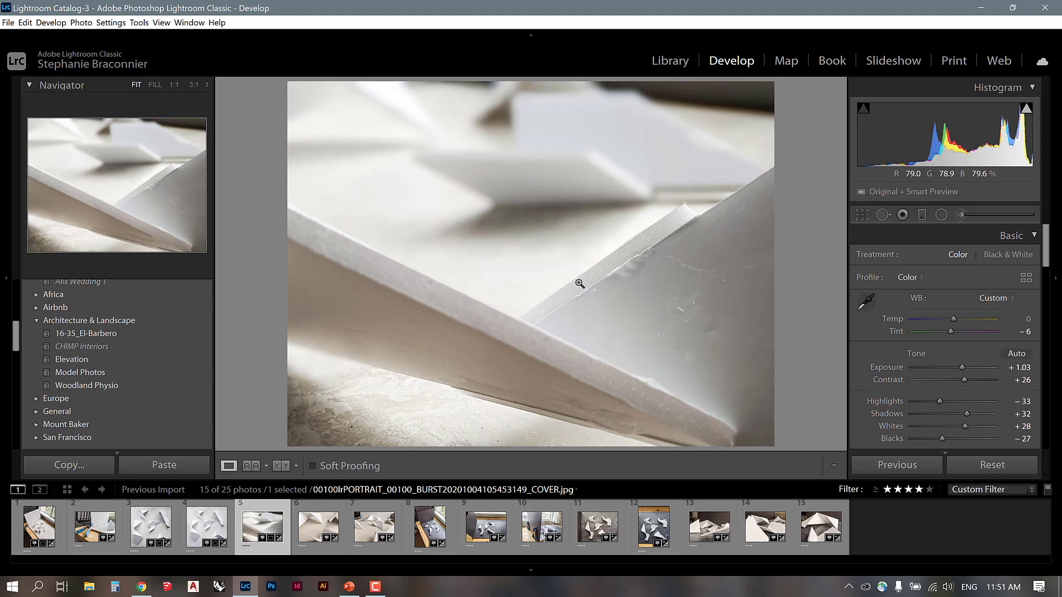
key("Right")
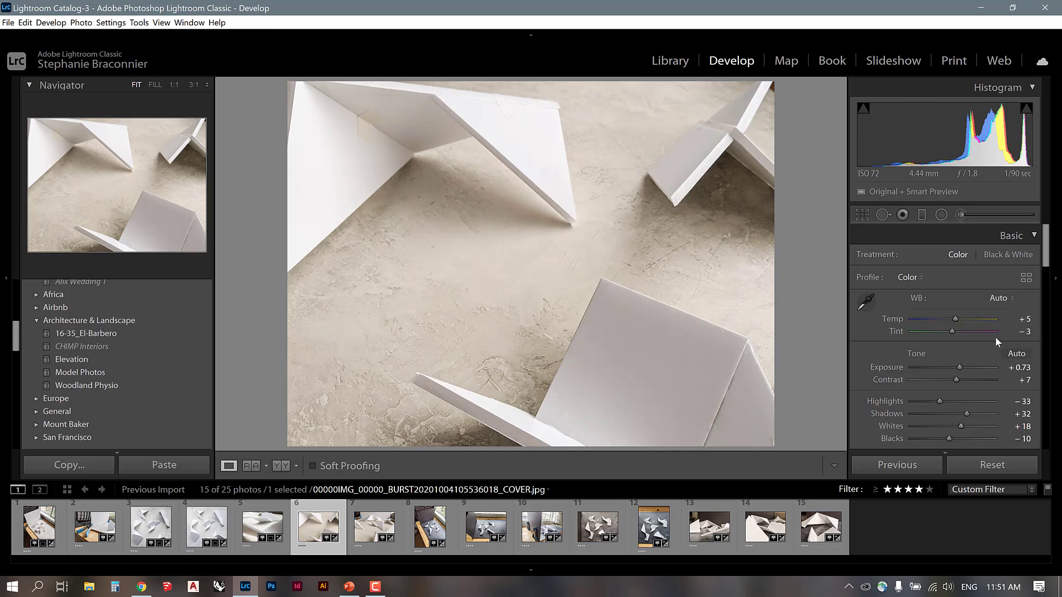
left_click(865, 302)
left_click(566, 276)
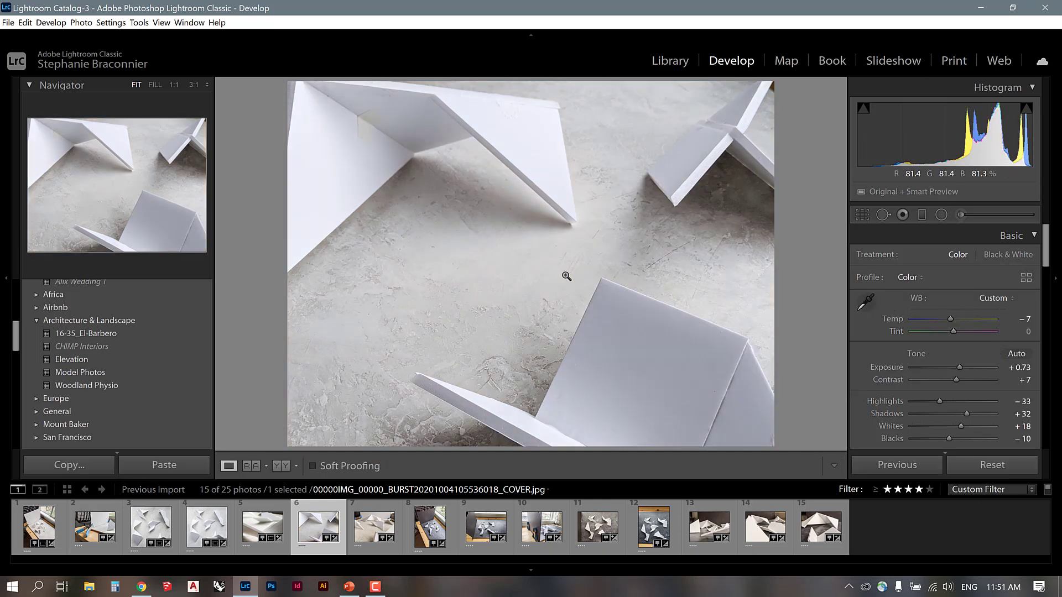
left_click(866, 301)
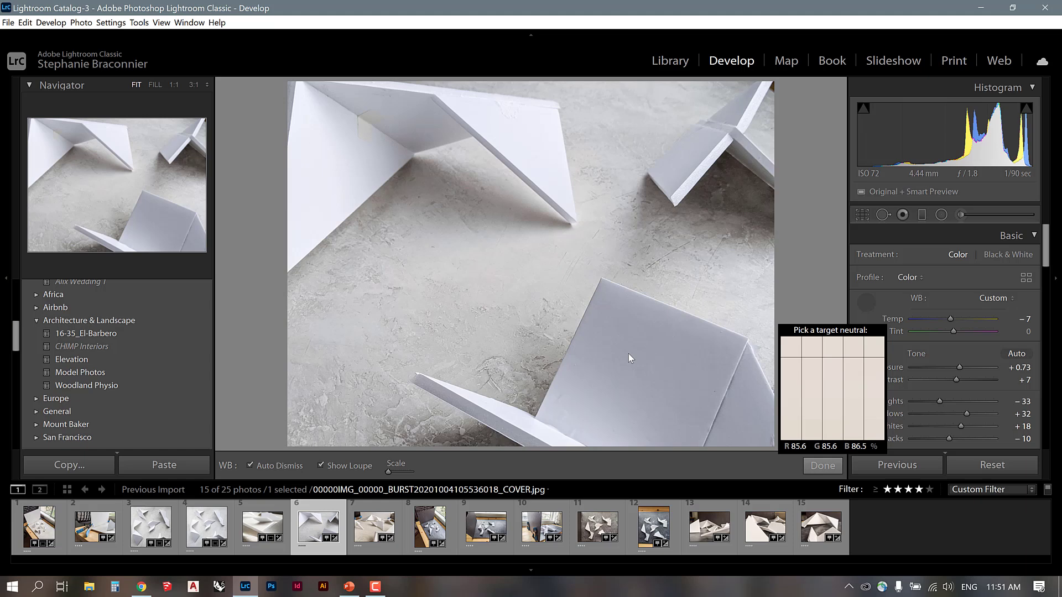
left_click(601, 339)
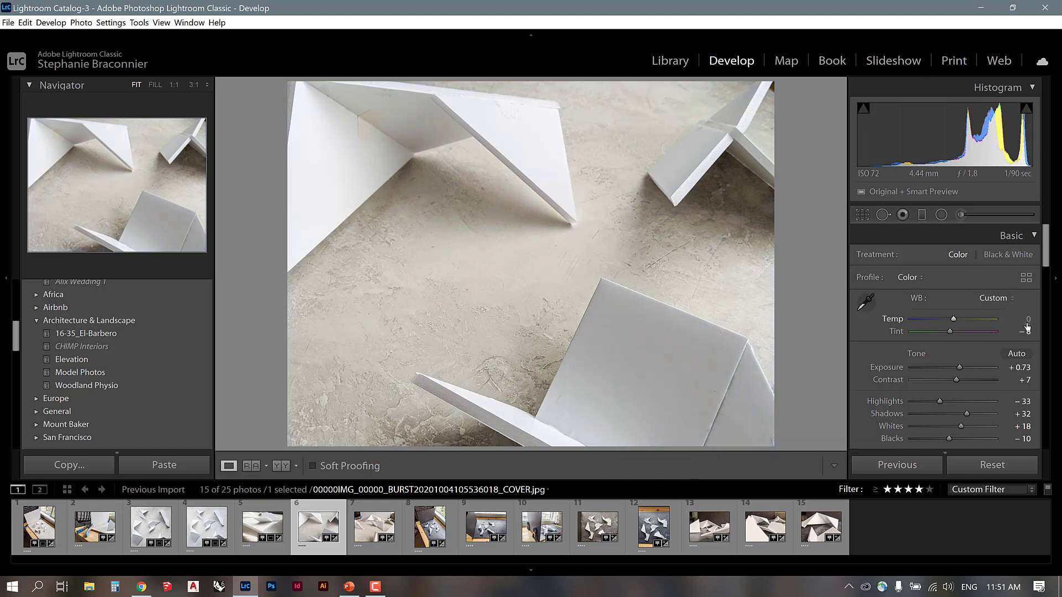
left_click_drag(1024, 324, 1016, 338)
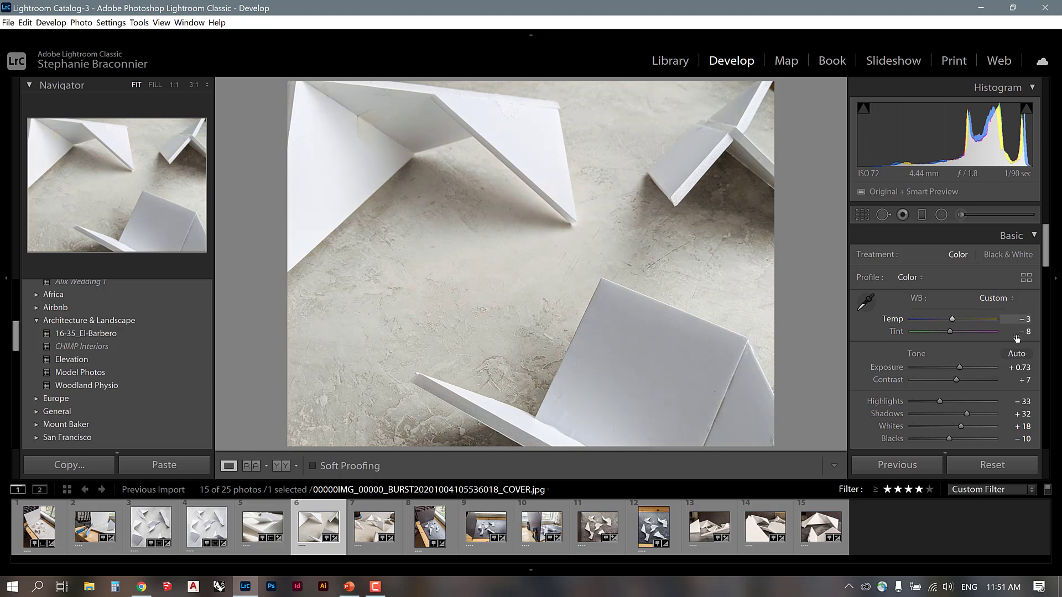
left_click_drag(949, 331, 951, 332)
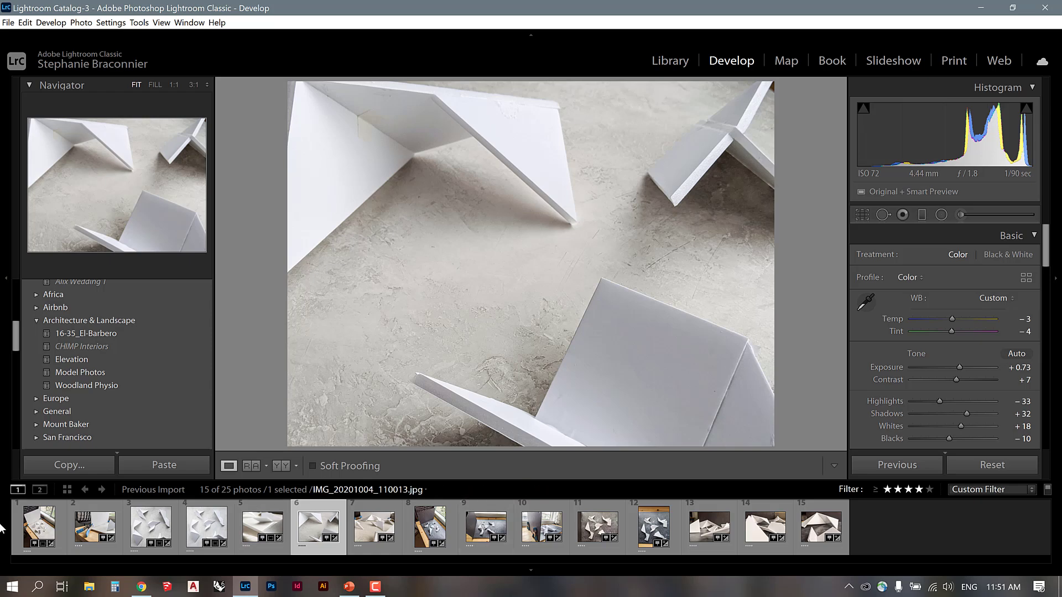
Step: Select all 15 filtered photos in the filmstrip and open the export settings for them
left_click(33, 530)
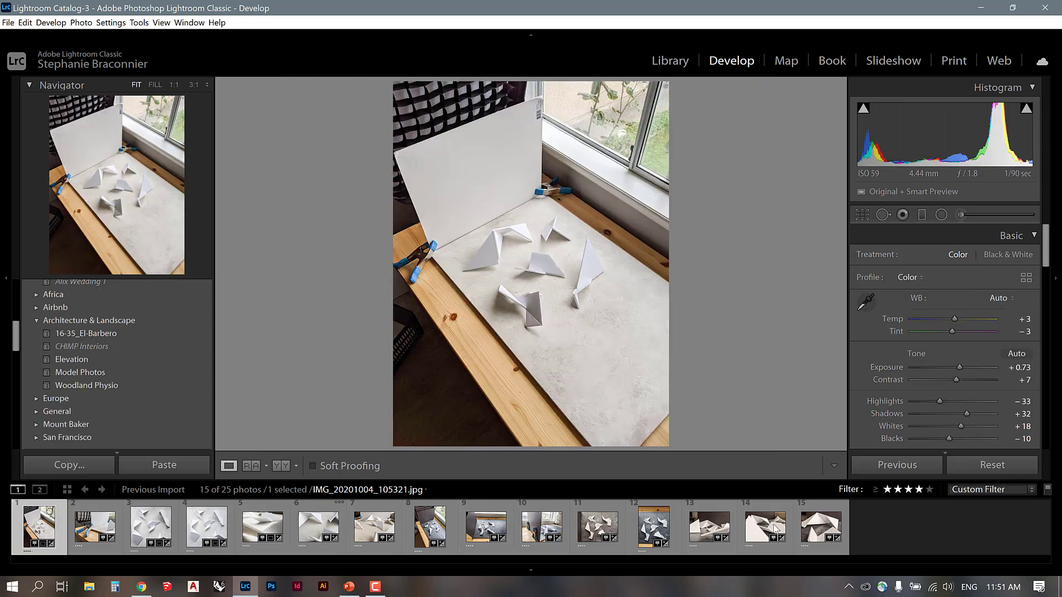
left_click(817, 534, "shift")
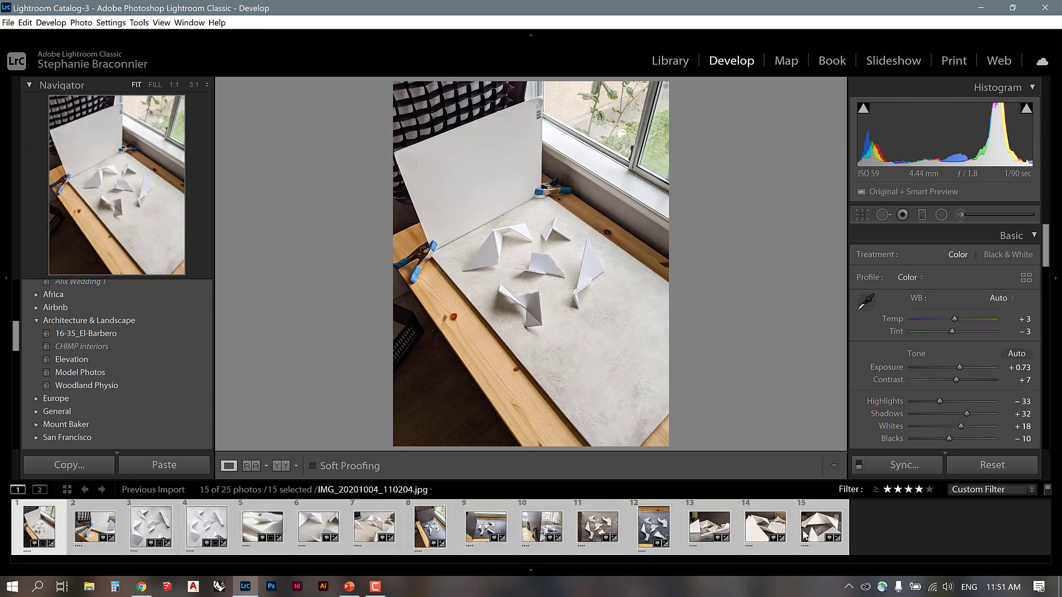
right_click(803, 534)
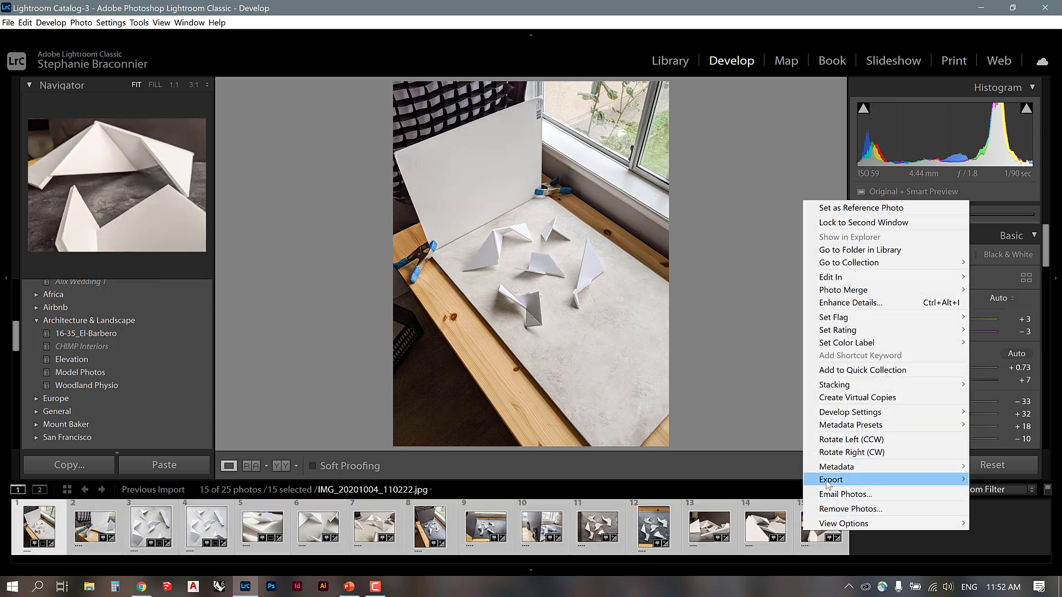
mouse_move(825, 481)
left_click(761, 485)
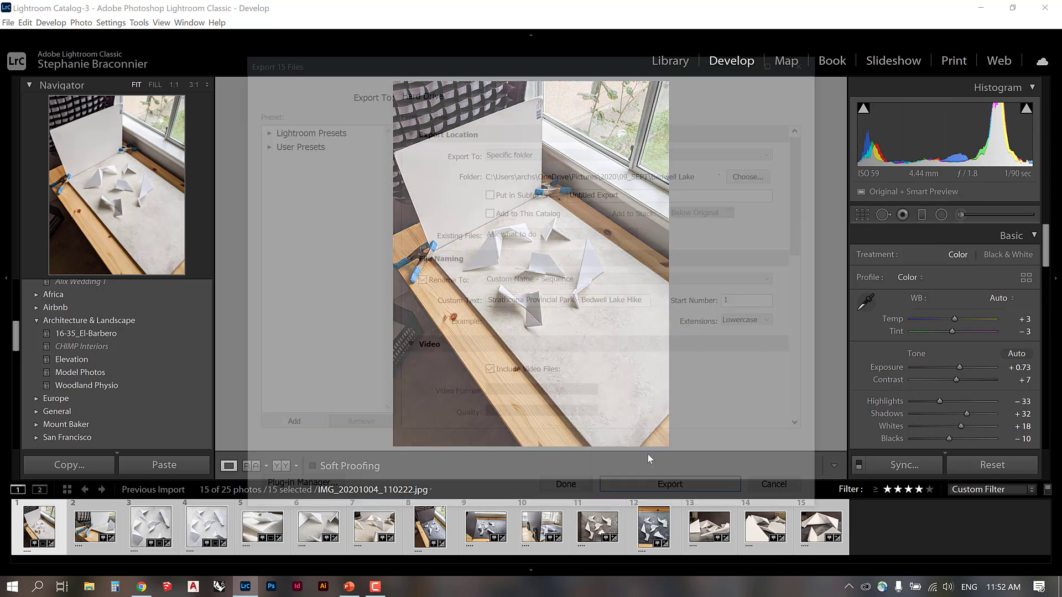
Step: Create a folder named Edited inside Model Photos and set it as the export destination
left_click(743, 173)
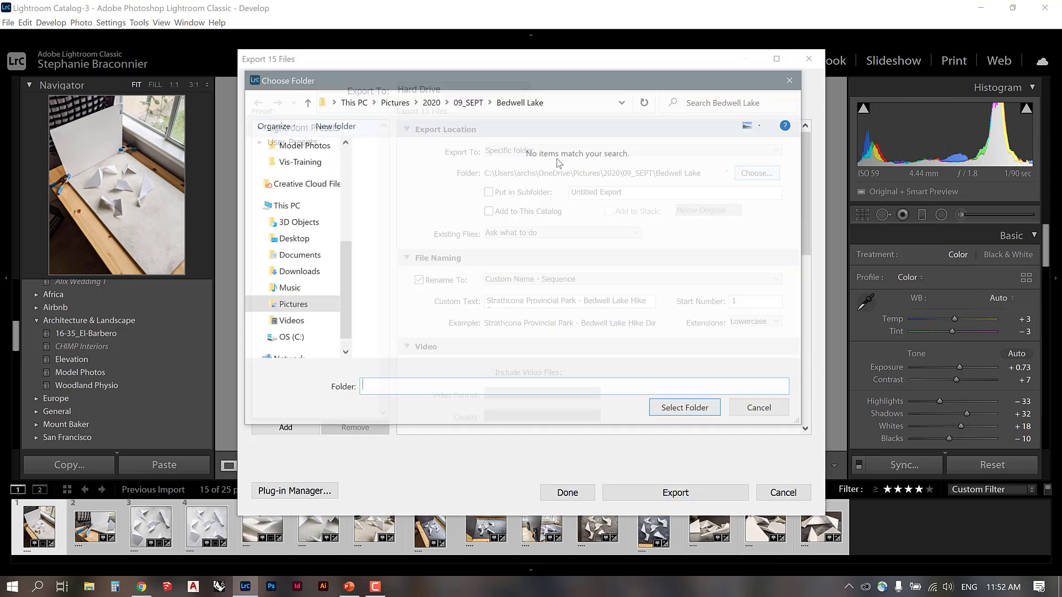
scroll(307, 271, "up", 3)
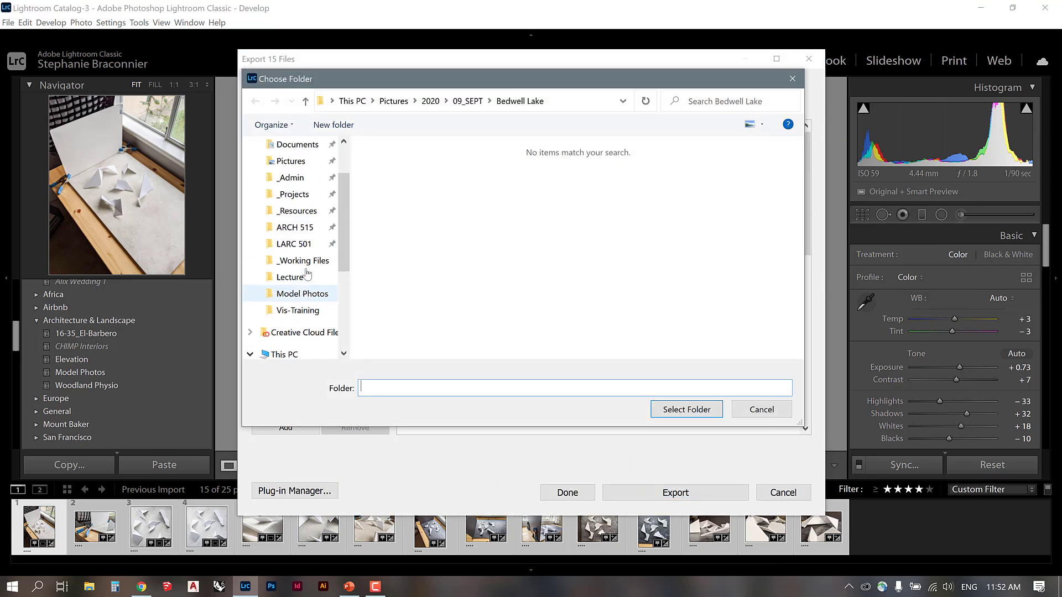
left_click(292, 296)
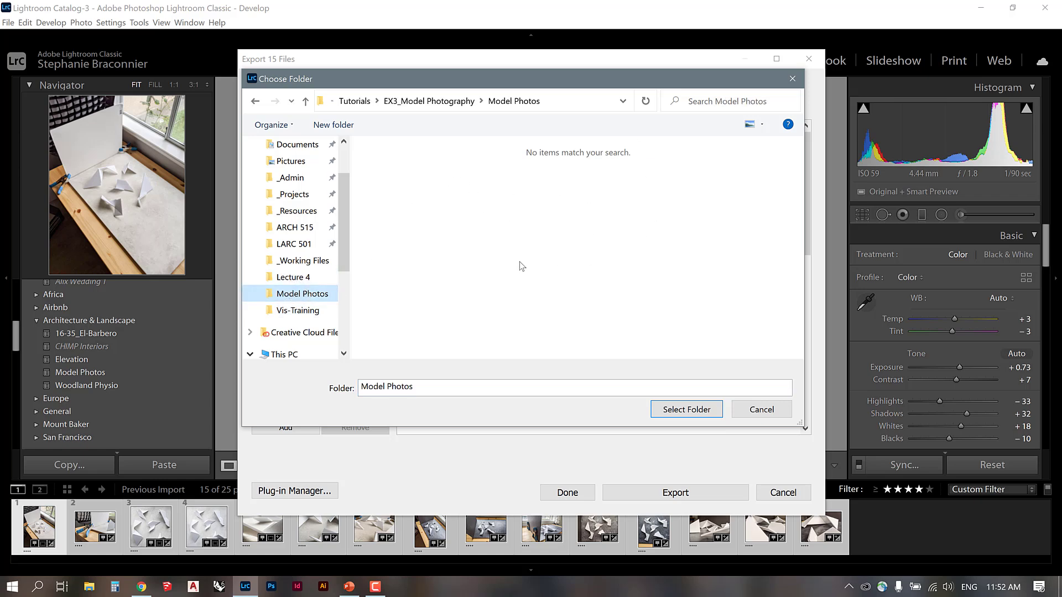
left_click(333, 125)
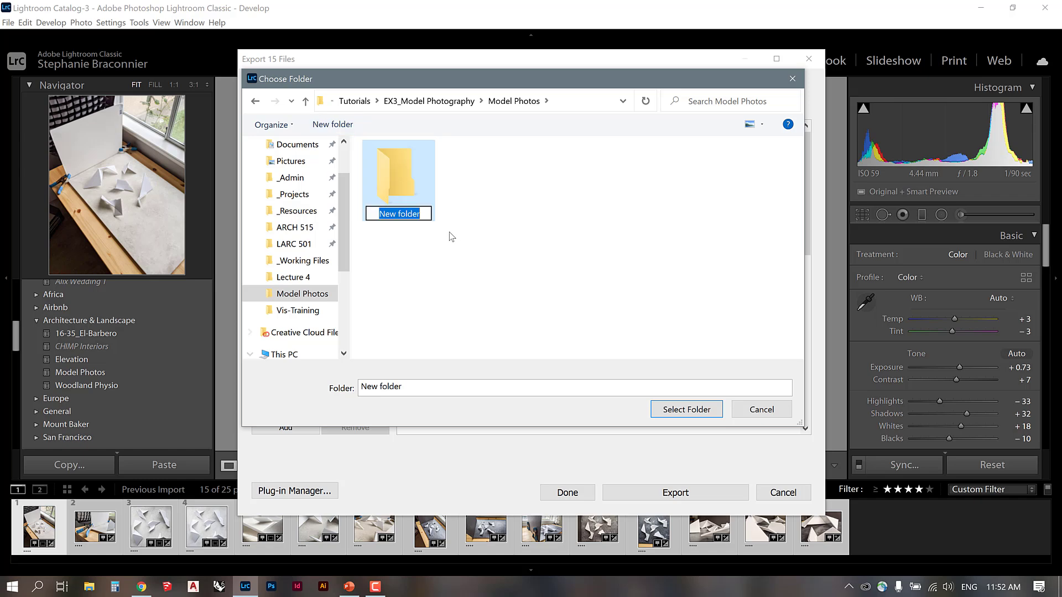
type("Edited")
key("Return")
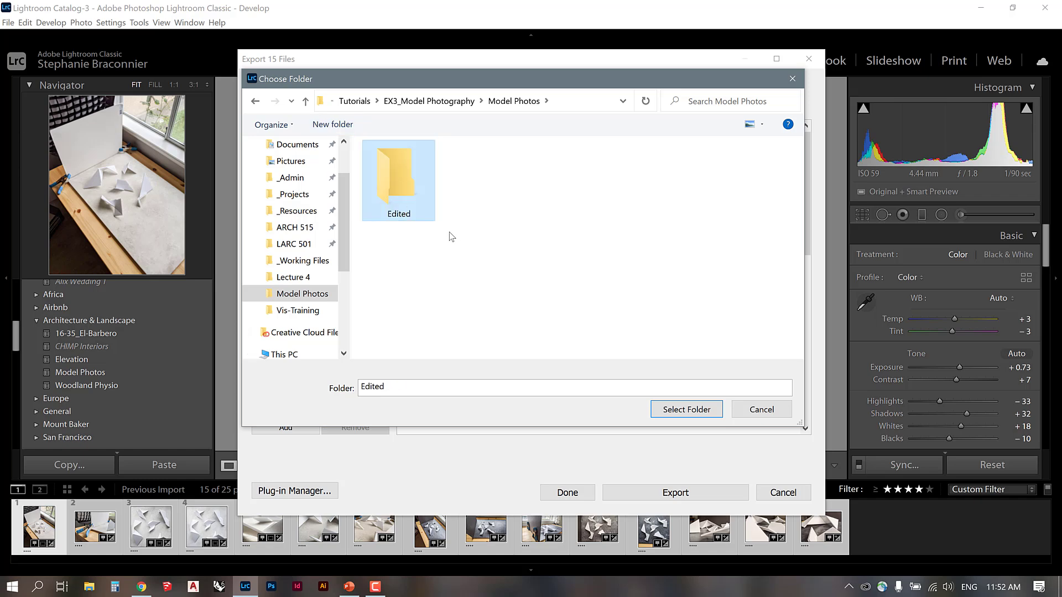
double_click(400, 166)
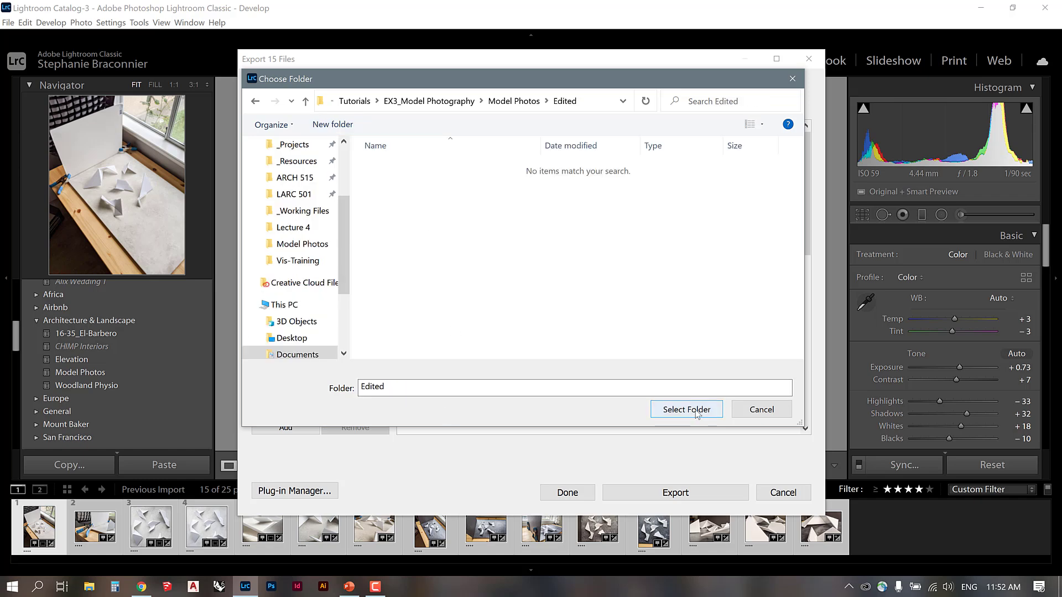
left_click(675, 407)
Step: Set the custom text for the exported file names to "Exercise 3 Model Photos"
left_click(531, 300)
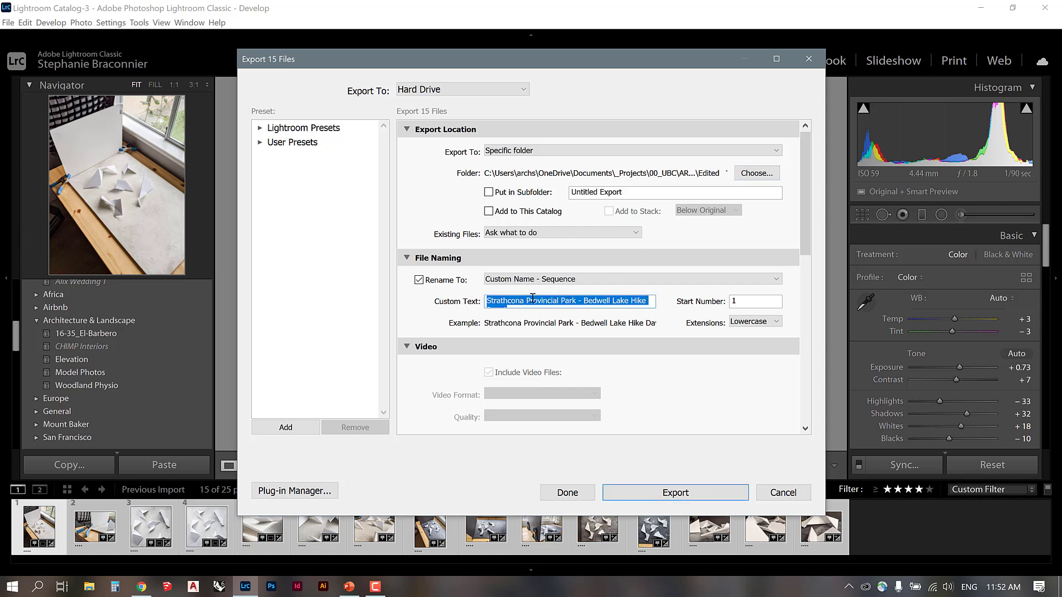
type("Exercise 3 Mod")
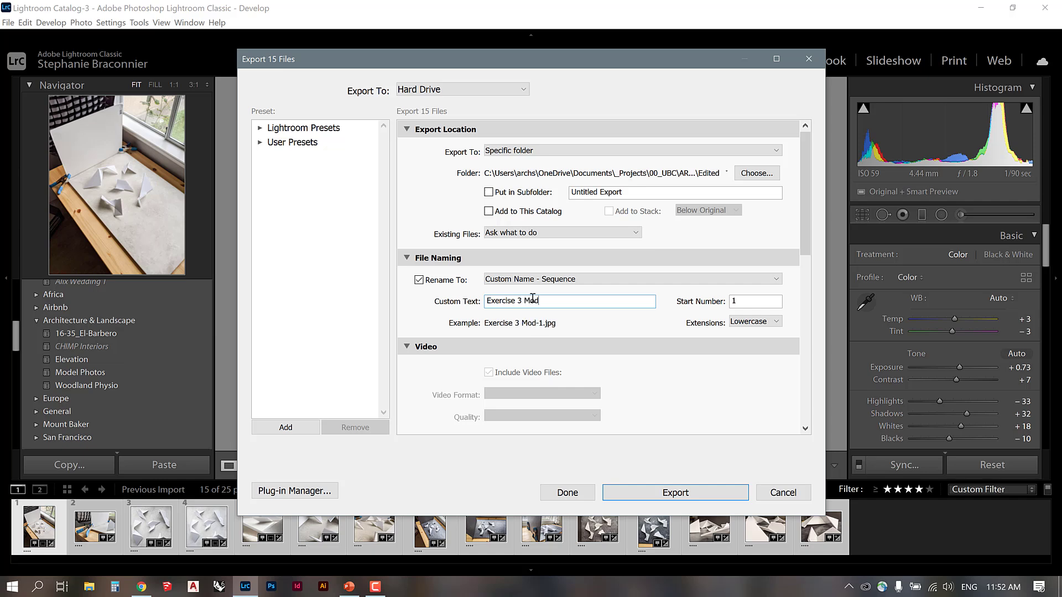
type("el Photos")
Step: Set the JPEG quality to 70 and export the 15 photos
scroll(649, 317, "down", 5)
left_click_drag(803, 317, 806, 304)
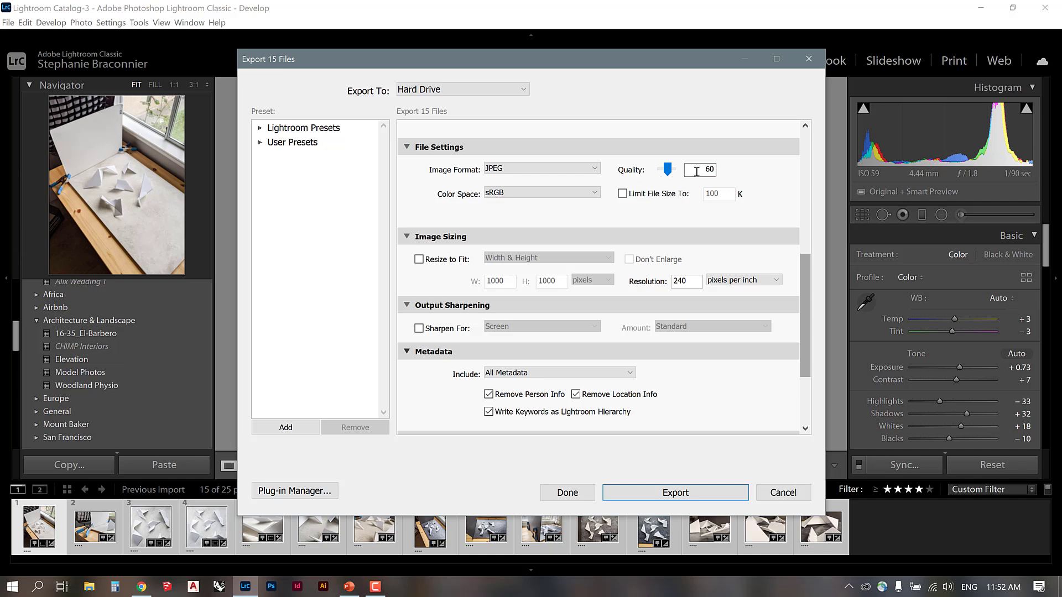
left_click_drag(697, 172, 716, 170)
type("70")
left_click(663, 494)
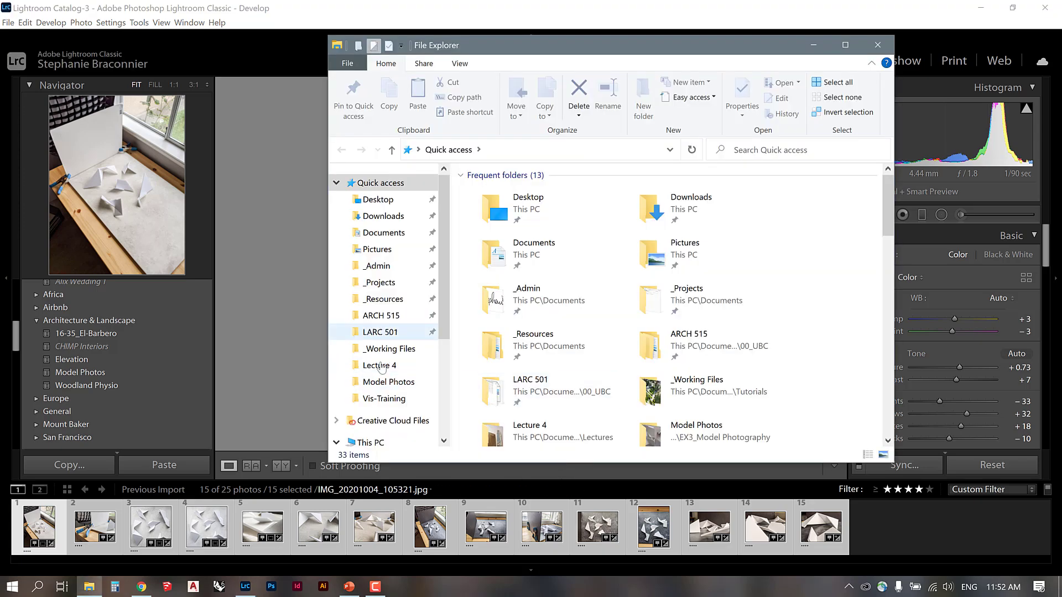
Step: In File Explorer, open the Edited folder inside Model Photos and check the exported files, including the third and fifth photos
left_click(381, 381)
left_click(494, 207)
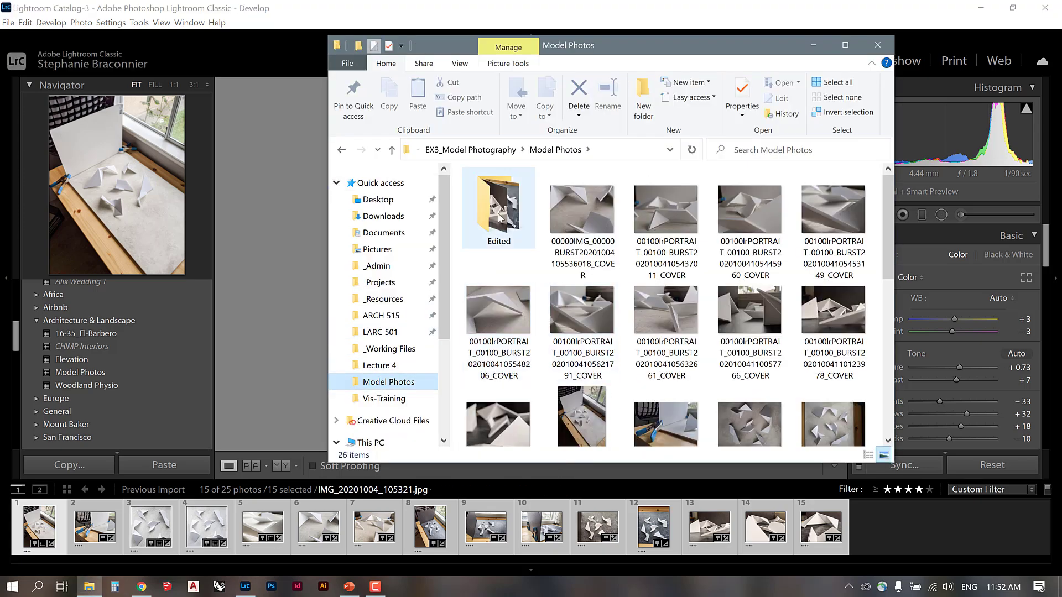
double_click(494, 207)
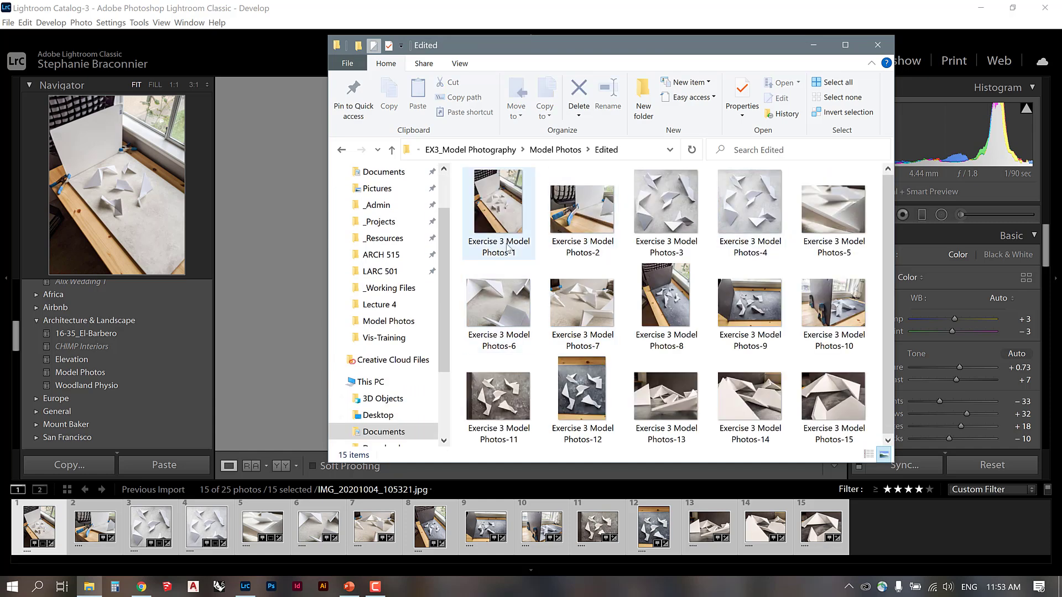
left_click(671, 214)
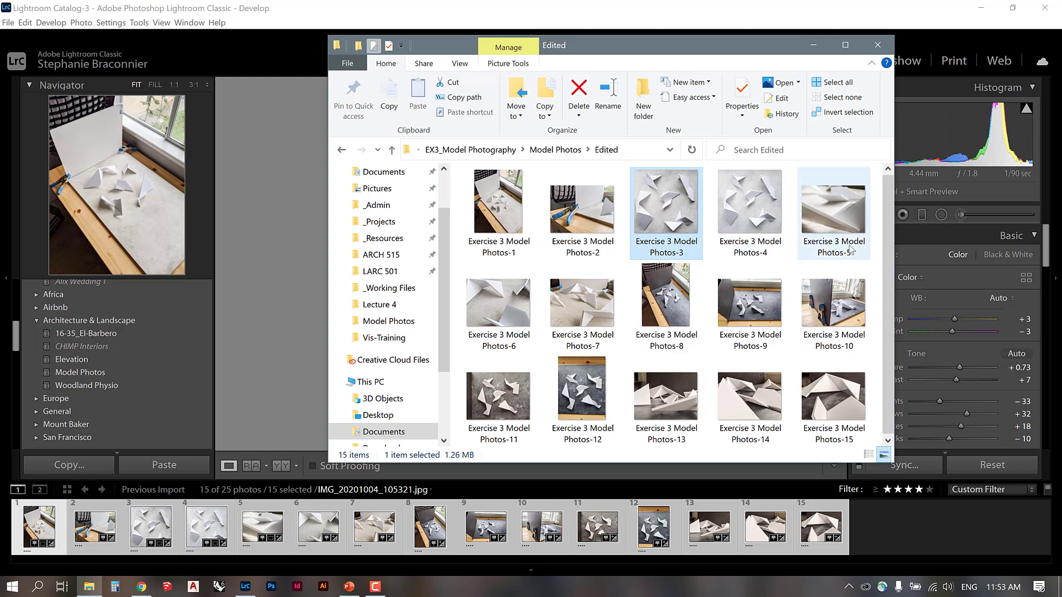
left_click(834, 220)
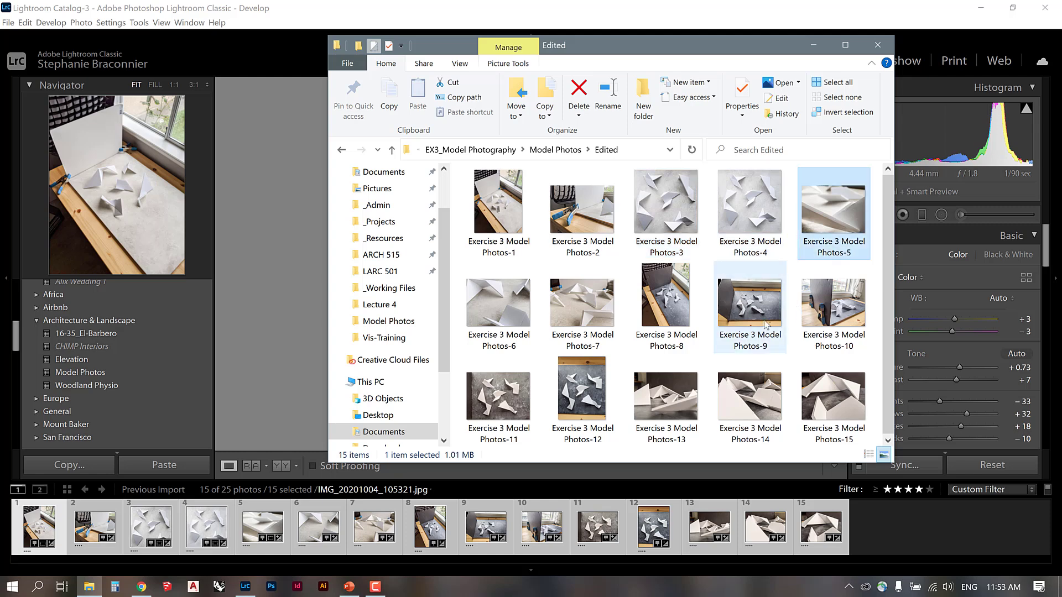